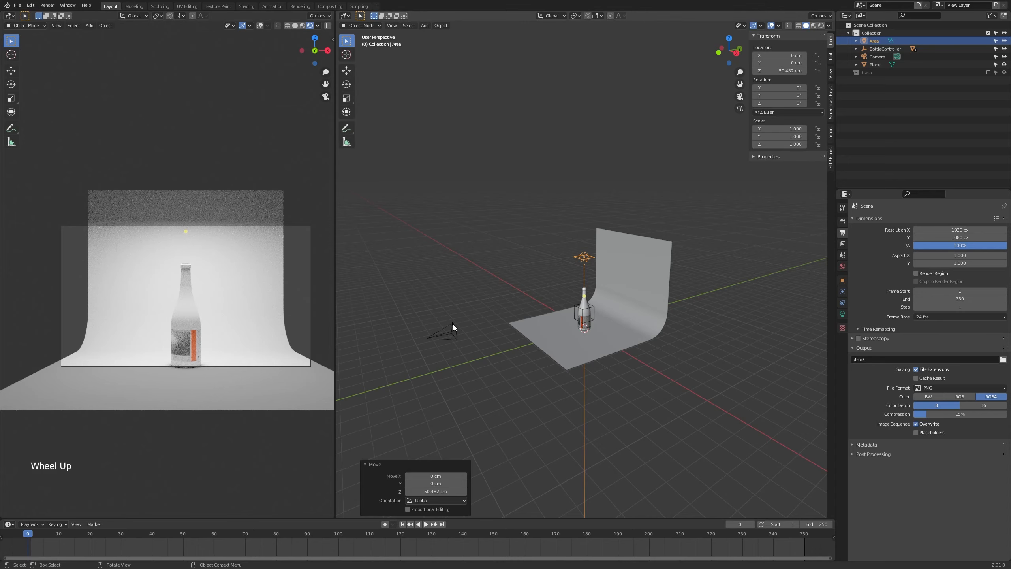
Select the camera and set the render resolution to 1080 px wide by 1920 px high.
{"action": "scroll", "coordinate": [450, 328], "scroll_direction": "up", "scroll_amount": 1}
{"action": "left_click", "coordinate": [449, 330]}
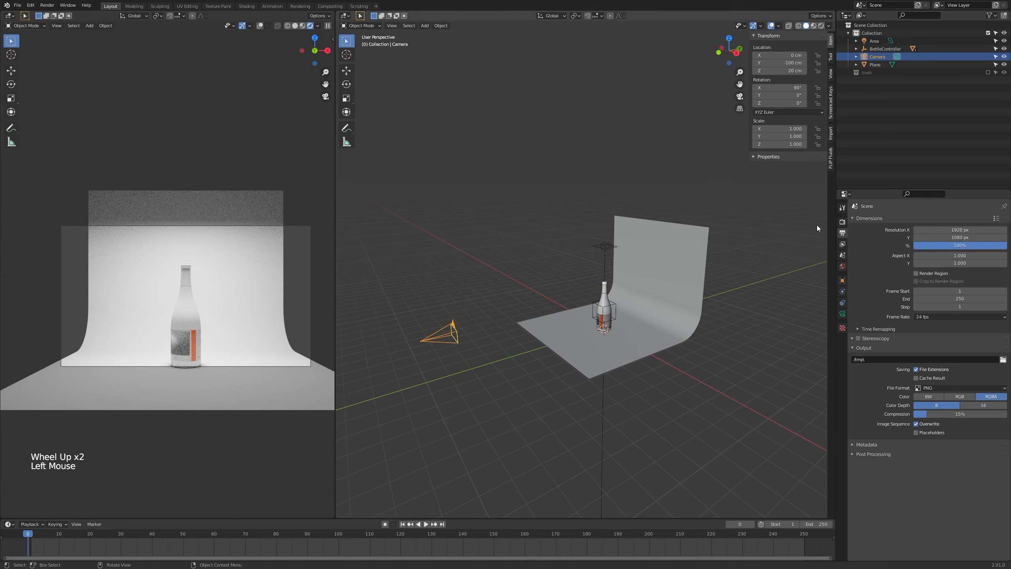
{"action": "left_click", "coordinate": [960, 229]}
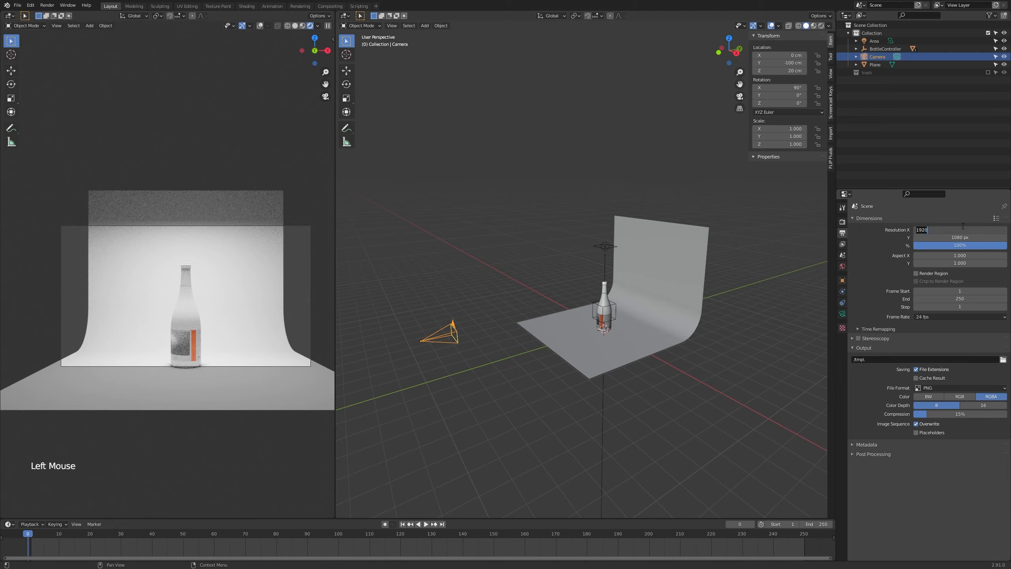
{"action": "key", "text": "Tab"}
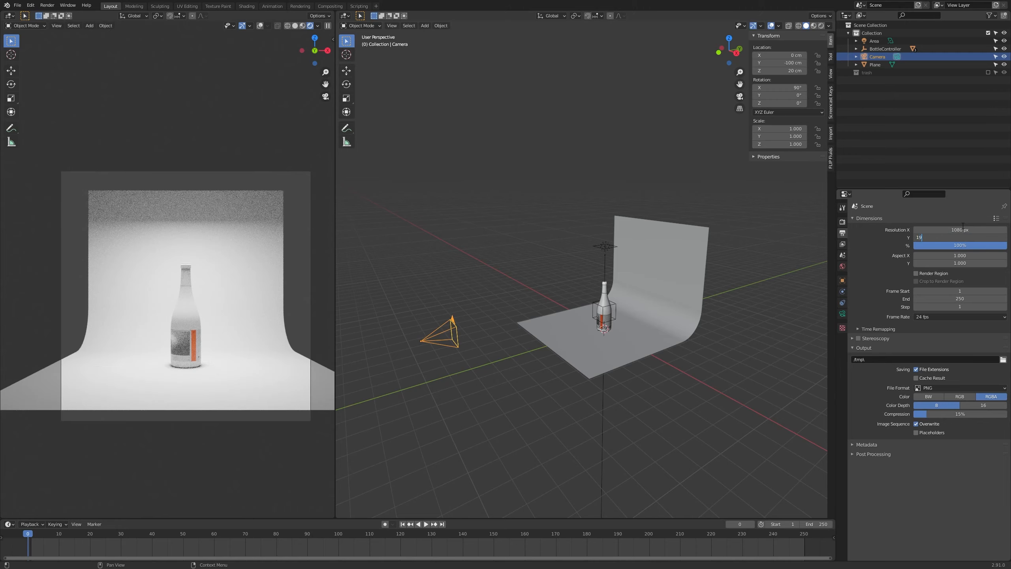
{"action": "type", "text": "1920"}
{"action": "key", "text": "Return"}
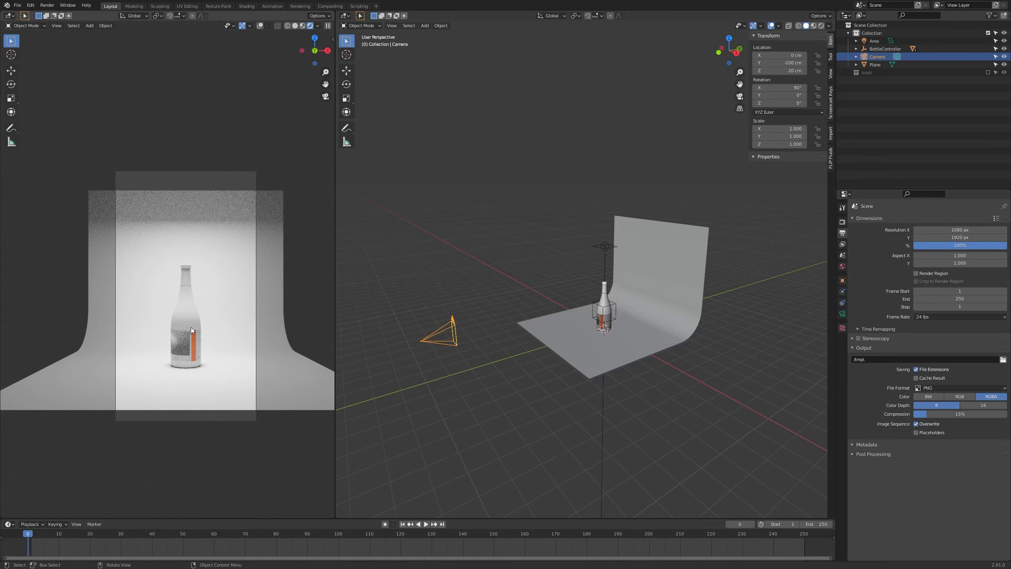
Move the camera nearer the bottle to about -54.6 cm along Y and lower it to about 14.1 cm along Z.
{"action": "key", "text": "g"}
{"action": "key", "text": "y"}
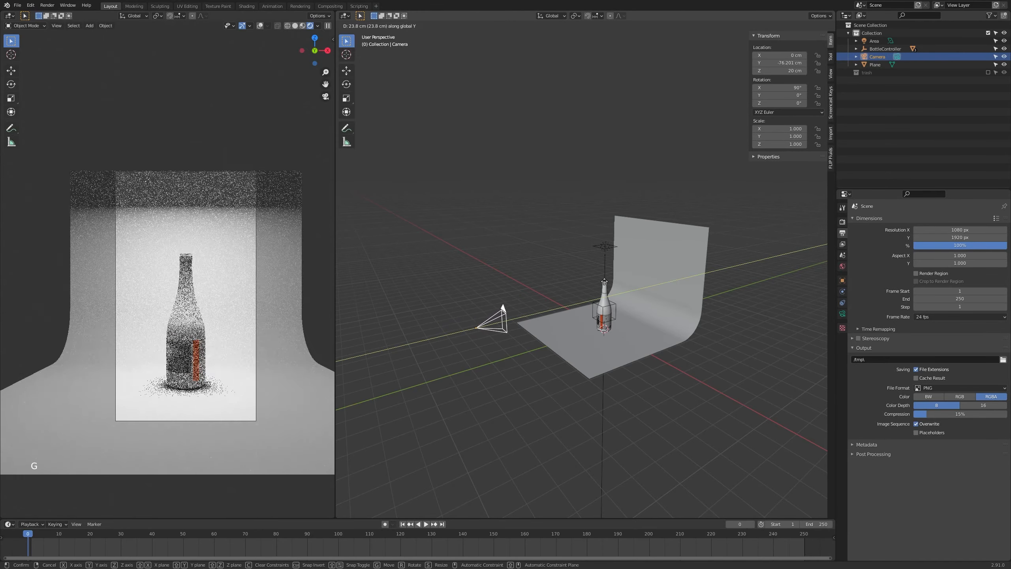
{"action": "left_click", "coordinate": [668, 272]}
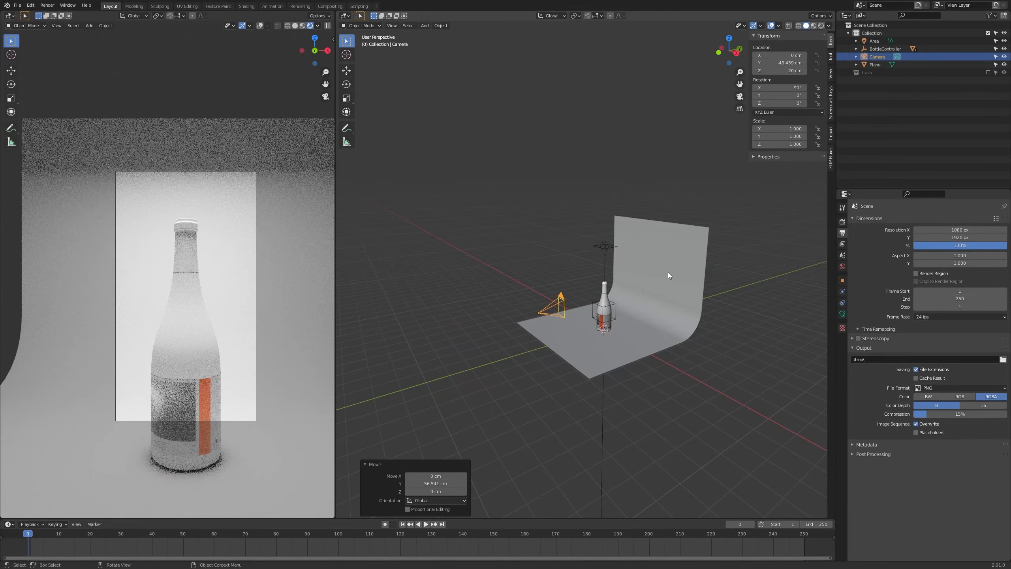
{"action": "key", "text": "g"}
{"action": "key", "text": "z"}
{"action": "key", "text": "shift"}
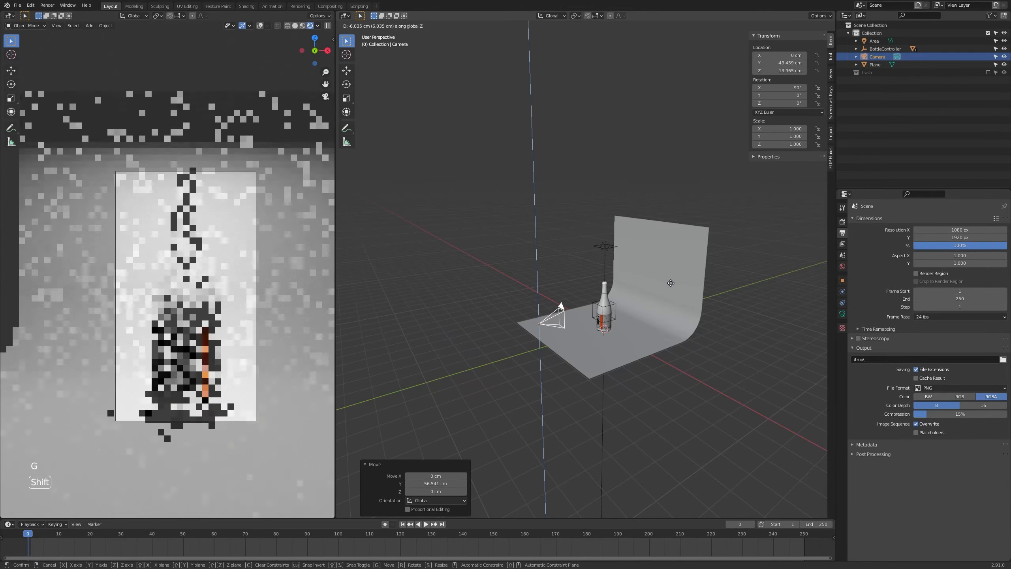
{"action": "left_click", "coordinate": [671, 280]}
{"action": "key", "text": "g"}
{"action": "key", "text": "y"}
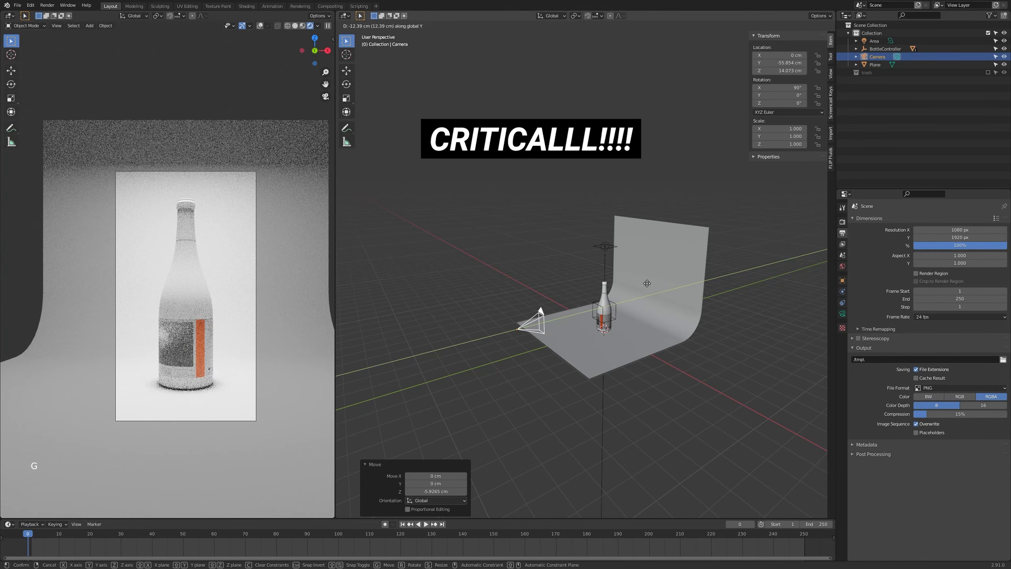
{"action": "left_click", "coordinate": [650, 285]}
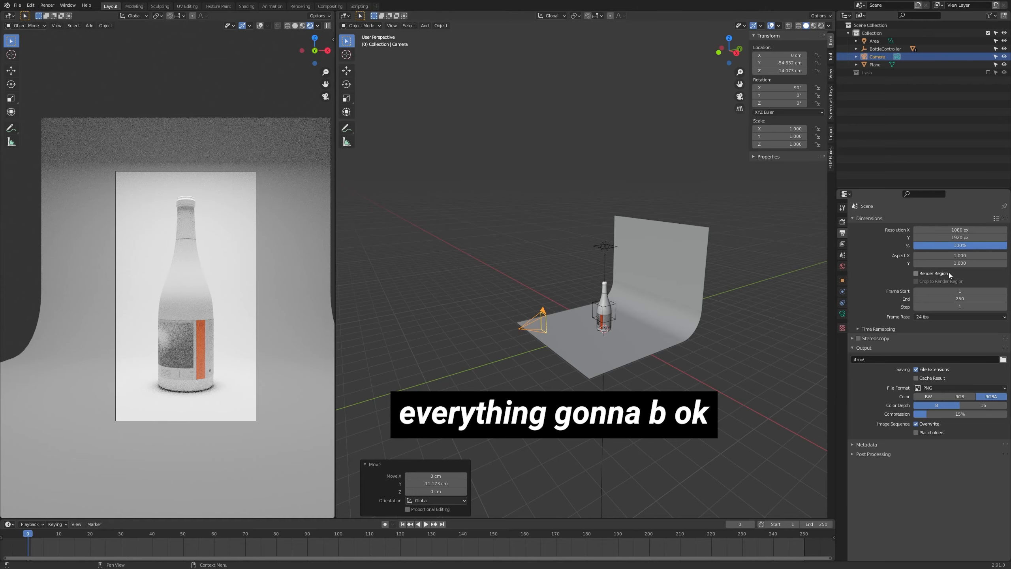
Set the camera's focal length to 18.4 mm and move it close to the bottle, to about -18.3 cm along Y.
{"action": "left_click", "coordinate": [840, 313]}
{"action": "left_click_drag", "start_coordinate": [975, 255], "coordinate": [900, 255]}
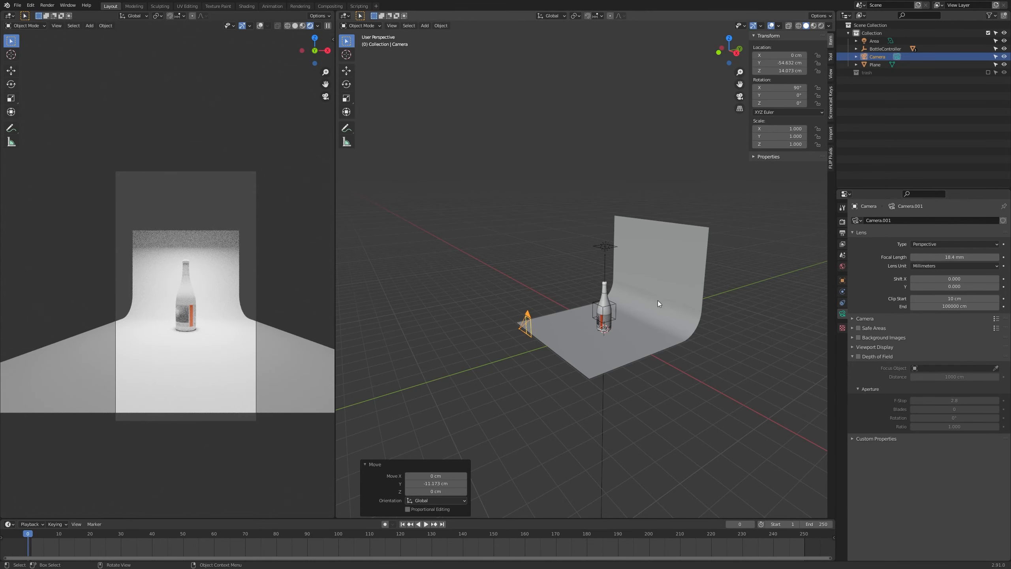
{"action": "key", "text": "g"}
{"action": "key", "text": "y"}
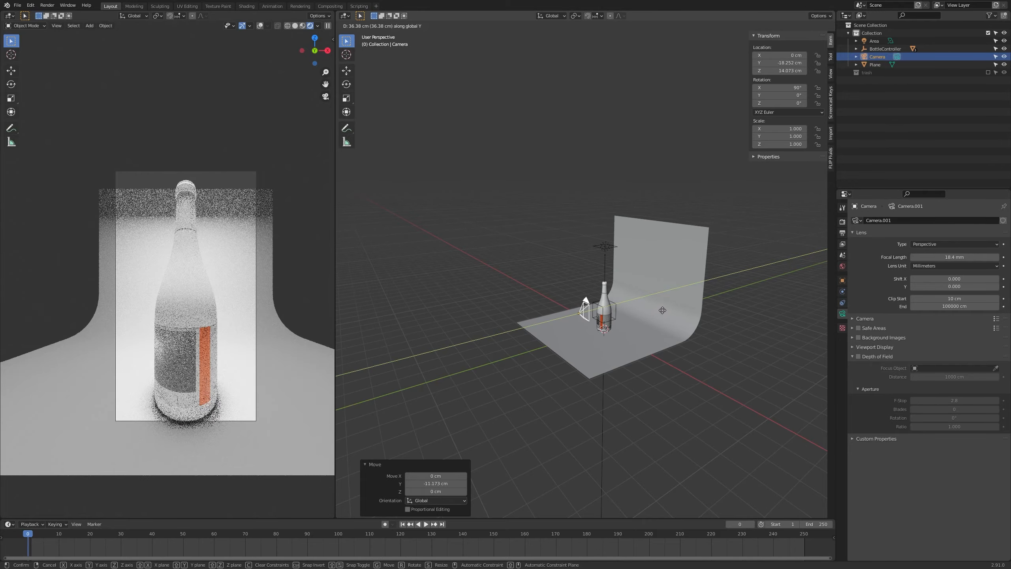
{"action": "left_click", "coordinate": [663, 312]}
{"action": "scroll", "coordinate": [218, 334], "scroll_direction": "up", "scroll_amount": 3}
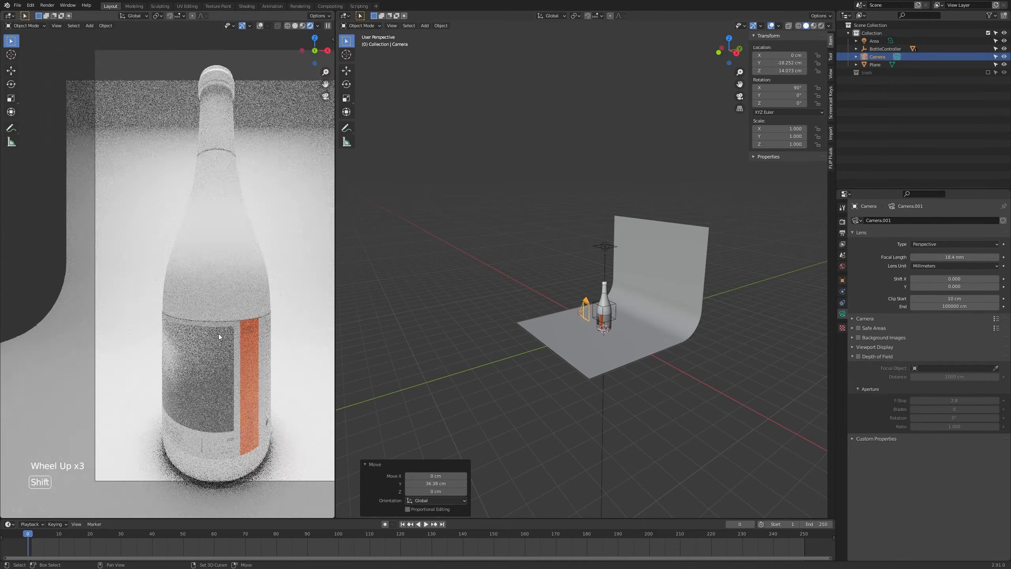
{"action": "middle_click_drag", "start_coordinate": [218, 333], "coordinate": [187, 313], "text": "shift"}
{"action": "scroll", "coordinate": [186, 310], "scroll_direction": "down", "scroll_amount": 1}
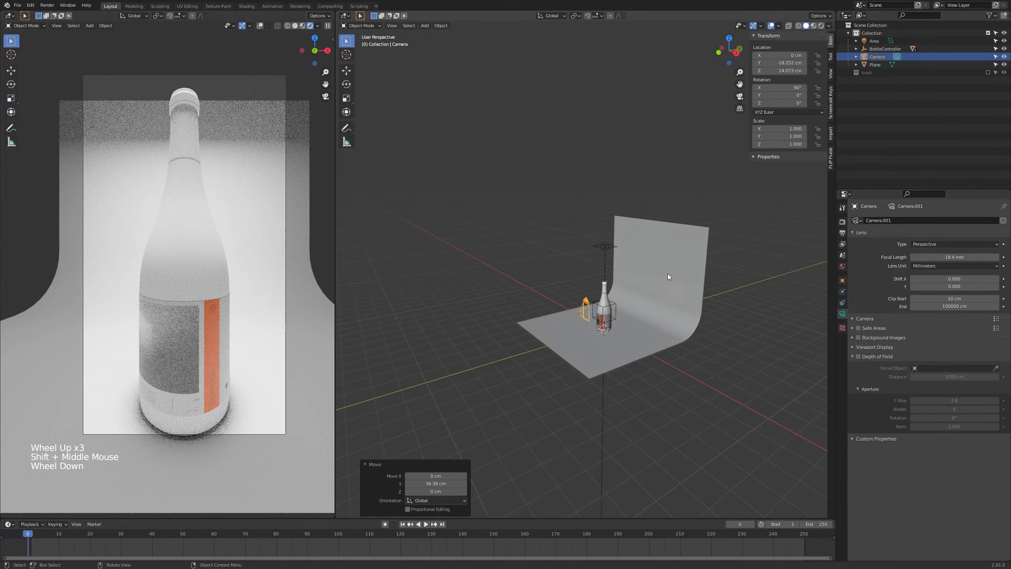
Move the camera back 60 cm along Y and set its focal length to 60 mm.
{"action": "key", "text": "g"}
{"action": "key", "text": "y"}
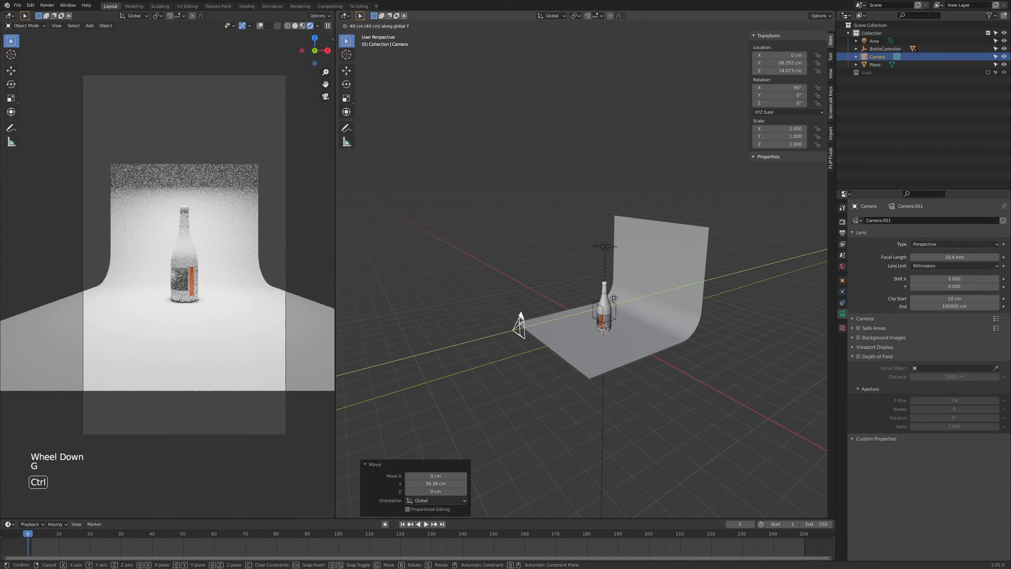
{"action": "left_click", "coordinate": [820, 254]}
{"action": "left_click_drag", "start_coordinate": [915, 256], "coordinate": [942, 257], "text": "ctrl"}
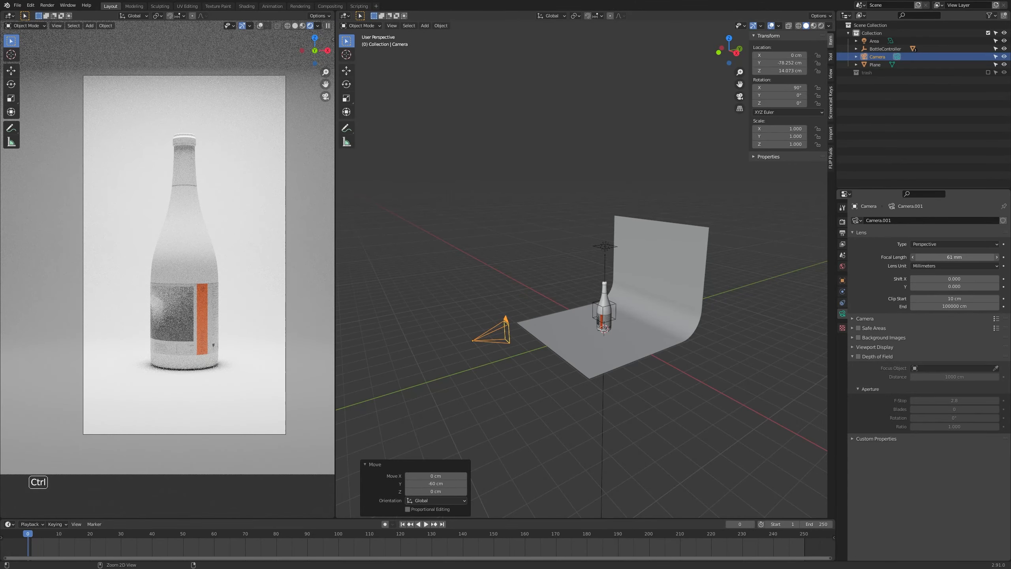
{"action": "left_click", "coordinate": [942, 256], "text": "ctrl"}
{"action": "scroll", "coordinate": [954, 257], "scroll_direction": "down", "scroll_amount": 1, "text": "ctrl"}
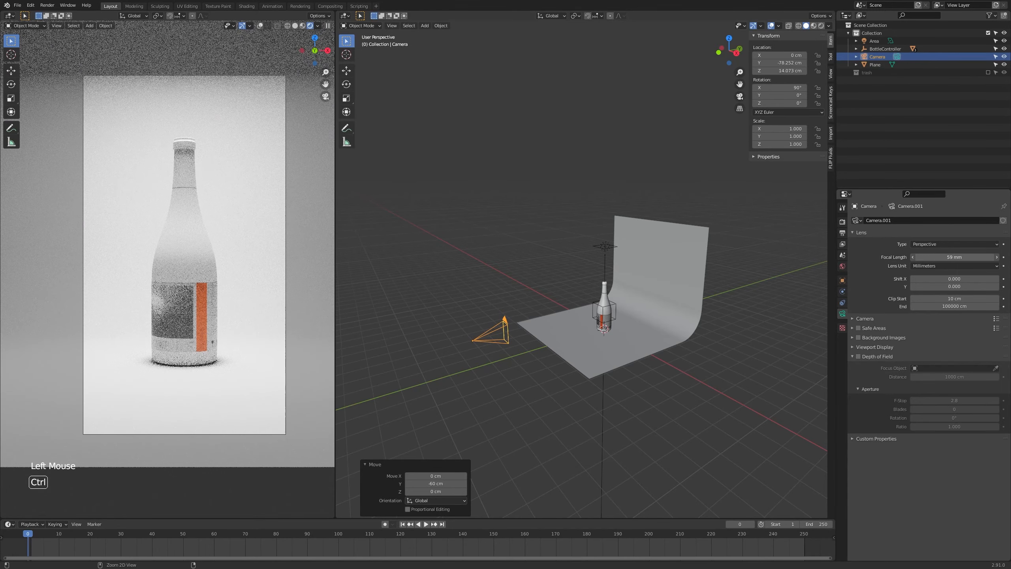
{"action": "scroll", "coordinate": [954, 256], "scroll_direction": "up", "scroll_amount": 2, "text": "ctrl"}
{"action": "scroll", "coordinate": [937, 256], "scroll_direction": "down", "scroll_amount": 1, "text": "ctrl"}
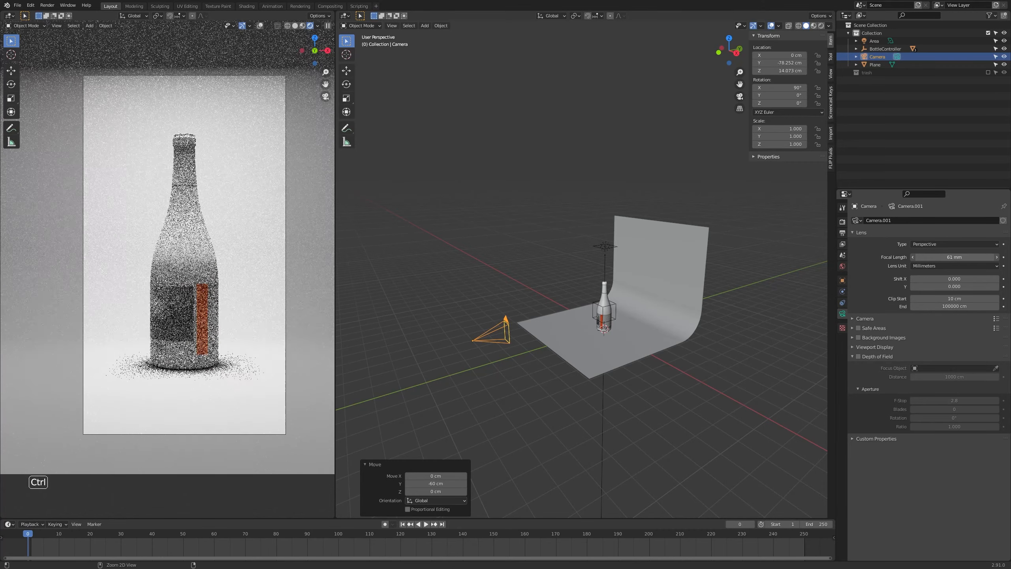
{"action": "scroll", "coordinate": [937, 257], "scroll_direction": "down", "scroll_amount": 1, "text": "ctrl"}
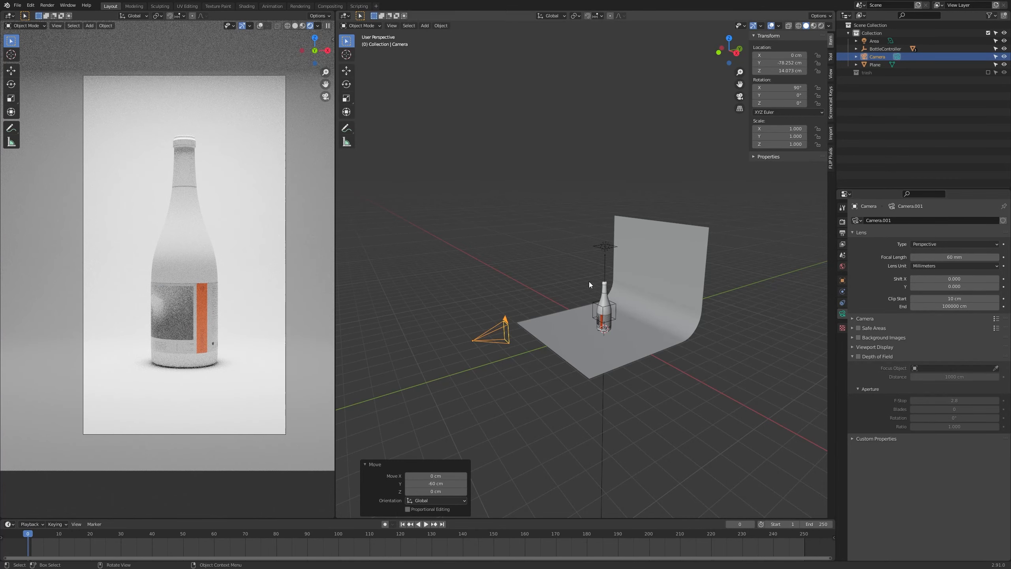
Raise the camera 20 cm along Z and tilt it down on its X rotation to frame the bottle from above.
{"action": "key", "text": "g"}
{"action": "key", "text": "z"}
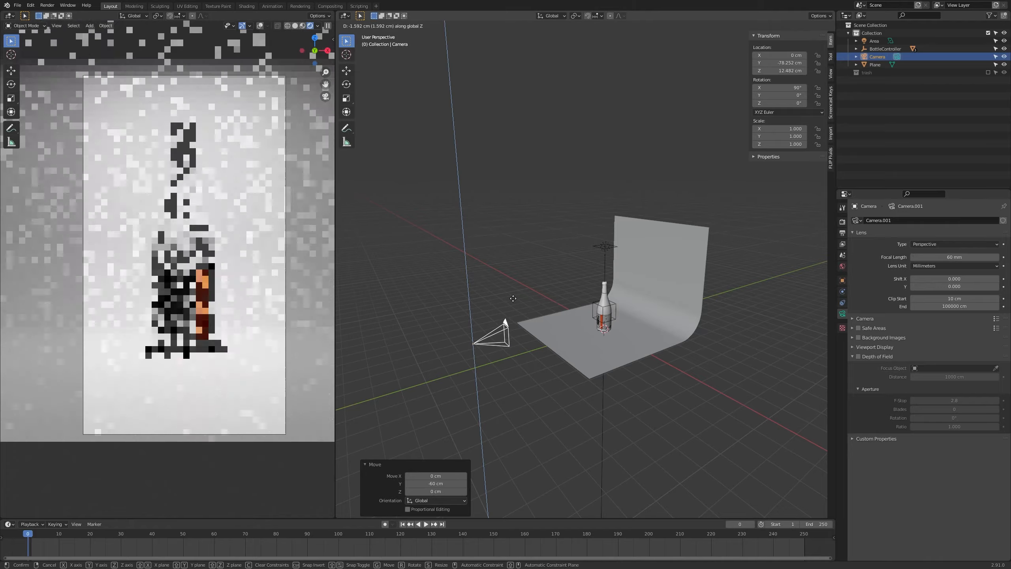
{"action": "left_click", "coordinate": [517, 252], "text": "ctrl"}
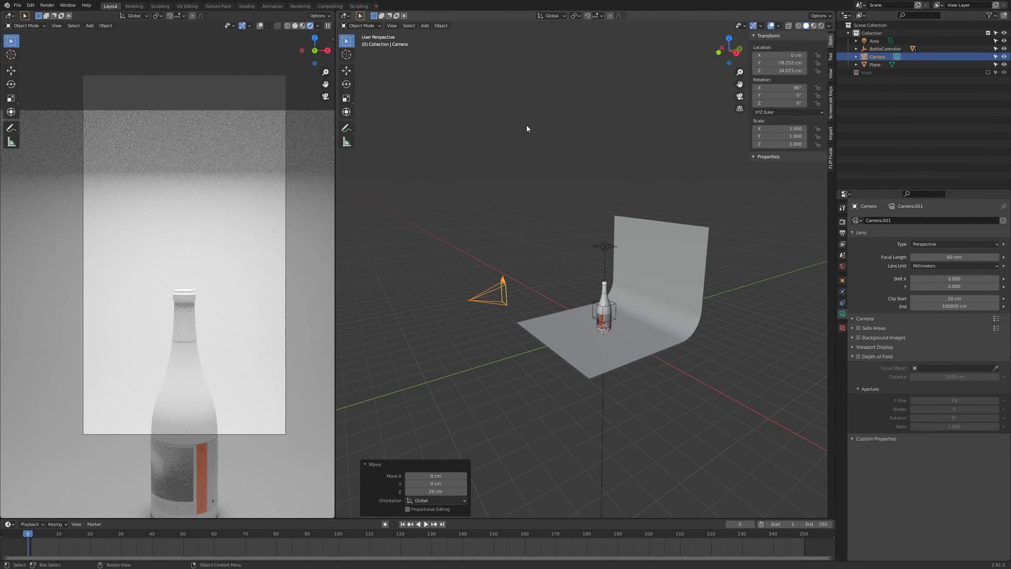
{"action": "left_click_drag", "start_coordinate": [779, 88], "coordinate": [760, 88], "text": "shift"}
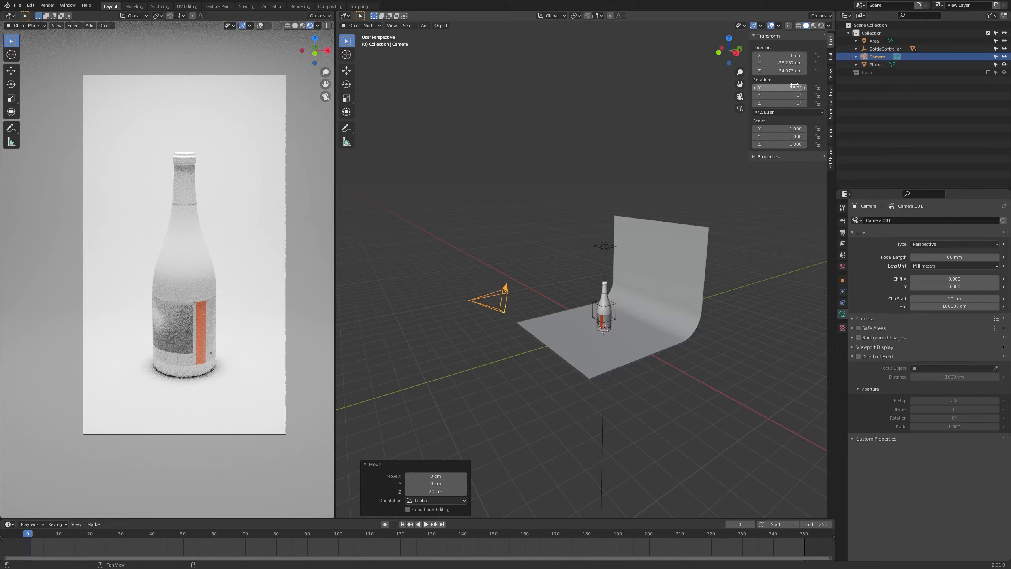
Position the camera at about 19.1 cm along Z and tilt it slightly down to an X rotation of 85.3°.
{"action": "left_click_drag", "start_coordinate": [787, 85], "coordinate": [769, 70], "text": "ctrl"}
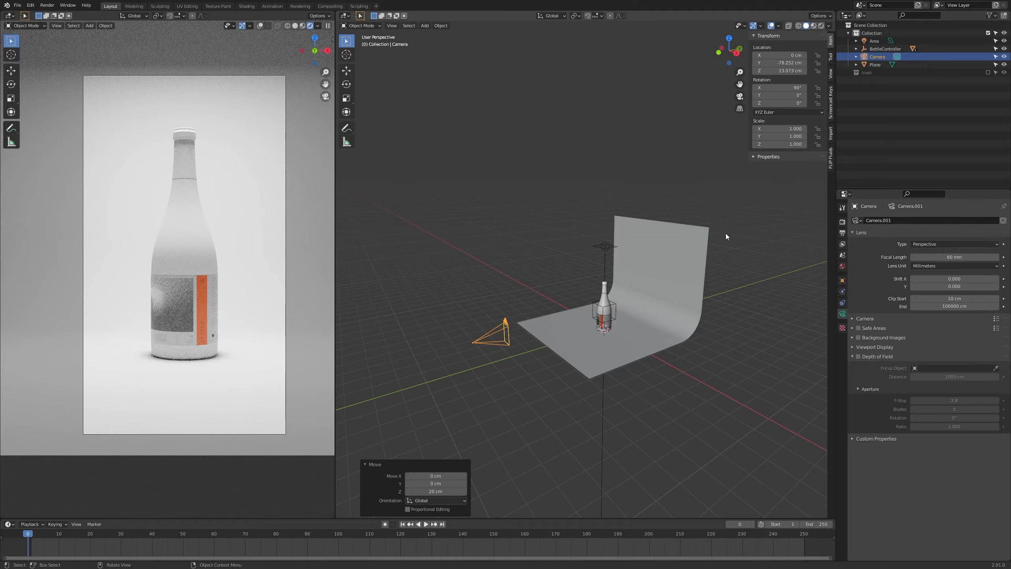
{"action": "key", "text": "g"}
{"action": "key", "text": "z"}
{"action": "key", "text": "g"}
{"action": "key", "text": "z"}
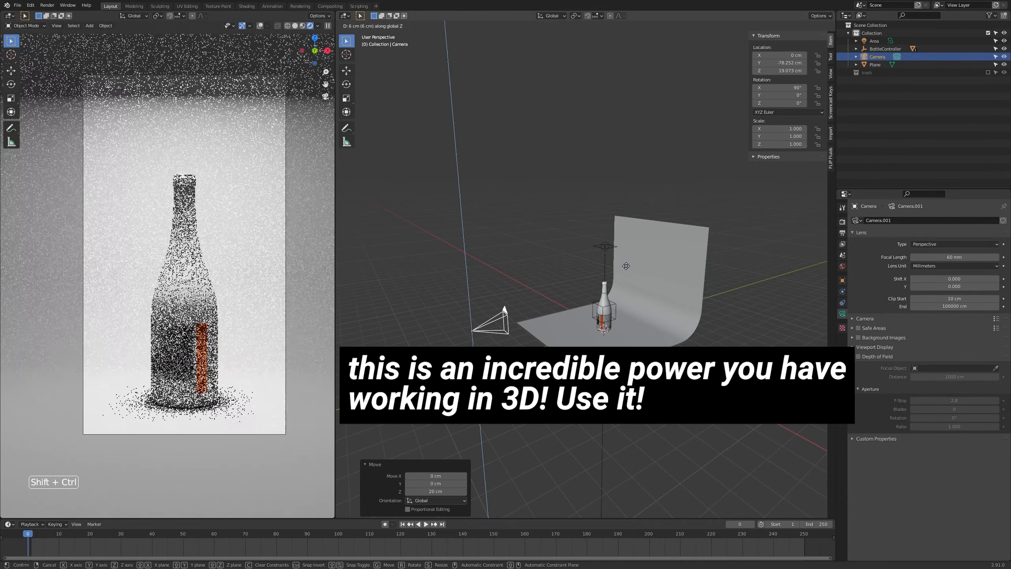
{"action": "left_click", "coordinate": [630, 246]}
{"action": "left_click_drag", "start_coordinate": [778, 88], "coordinate": [758, 88], "text": "shift"}
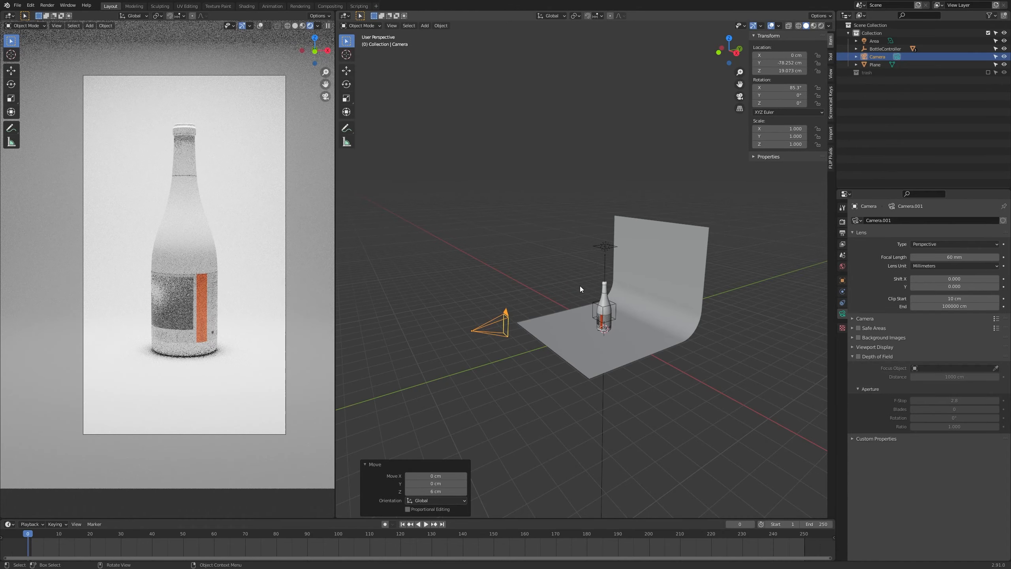
Move the camera about 3.5 cm toward the bottle along Y for a slightly tighter framing.
{"action": "key", "text": "g"}
{"action": "key", "text": "y"}
{"action": "key", "text": "shift"}
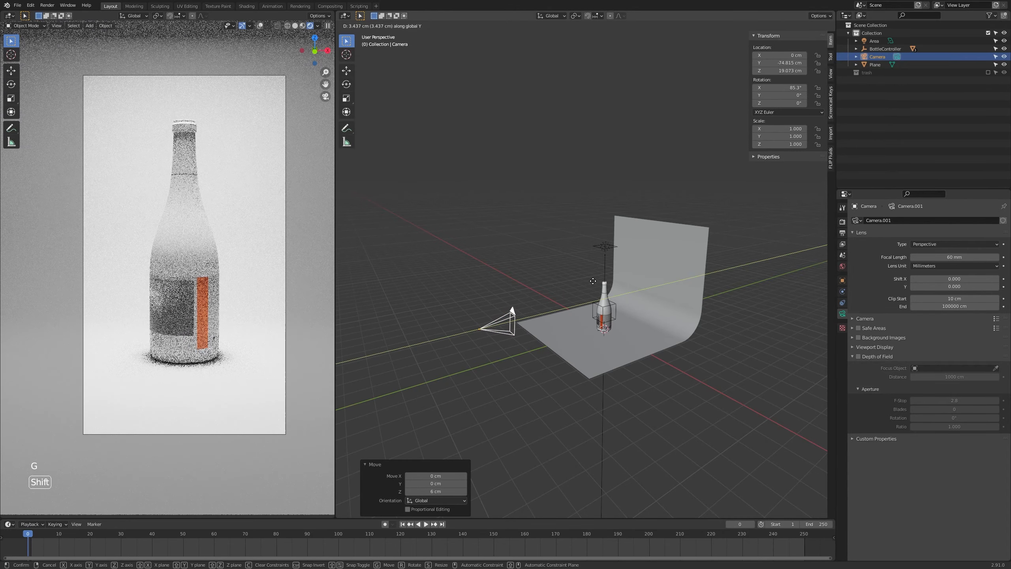
{"action": "left_click", "coordinate": [594, 280]}
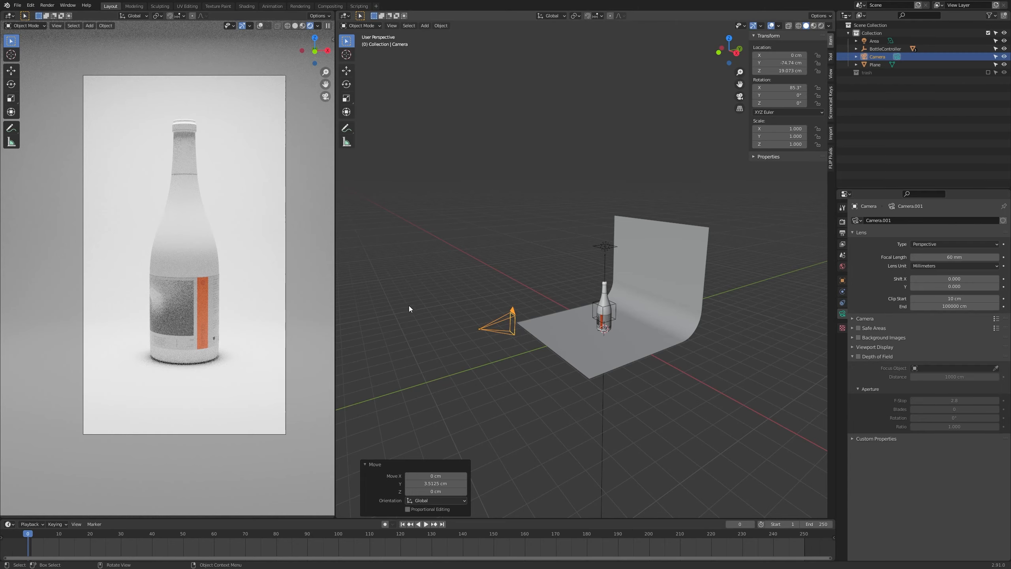
Select the bottle and assign the material Material.001 to it.
{"action": "middle_click_drag", "start_coordinate": [608, 313], "coordinate": [700, 316]}
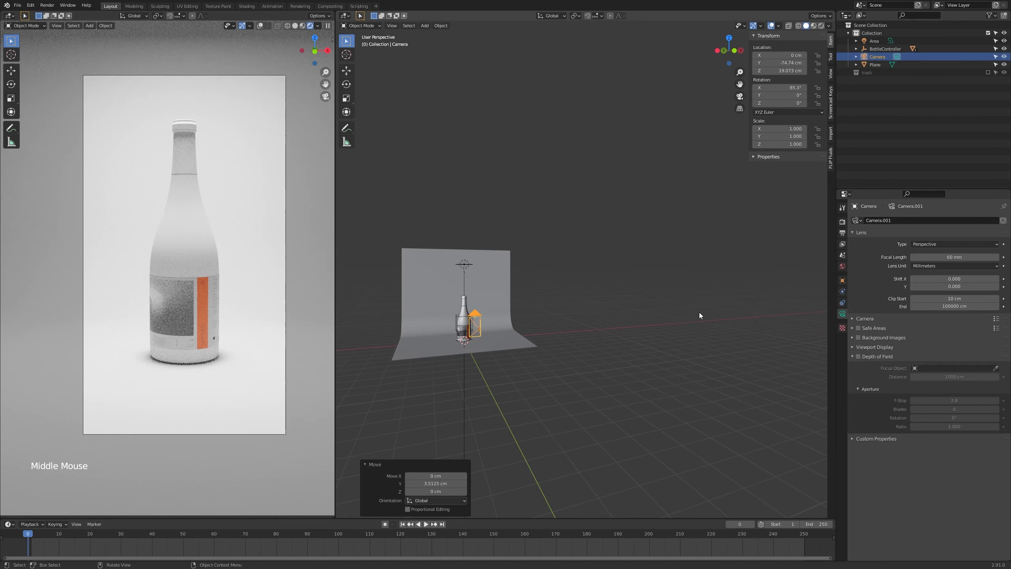
{"action": "middle_click_drag", "start_coordinate": [451, 316], "coordinate": [569, 359], "text": "shift"}
{"action": "scroll", "coordinate": [612, 359], "scroll_direction": "up", "scroll_amount": 5}
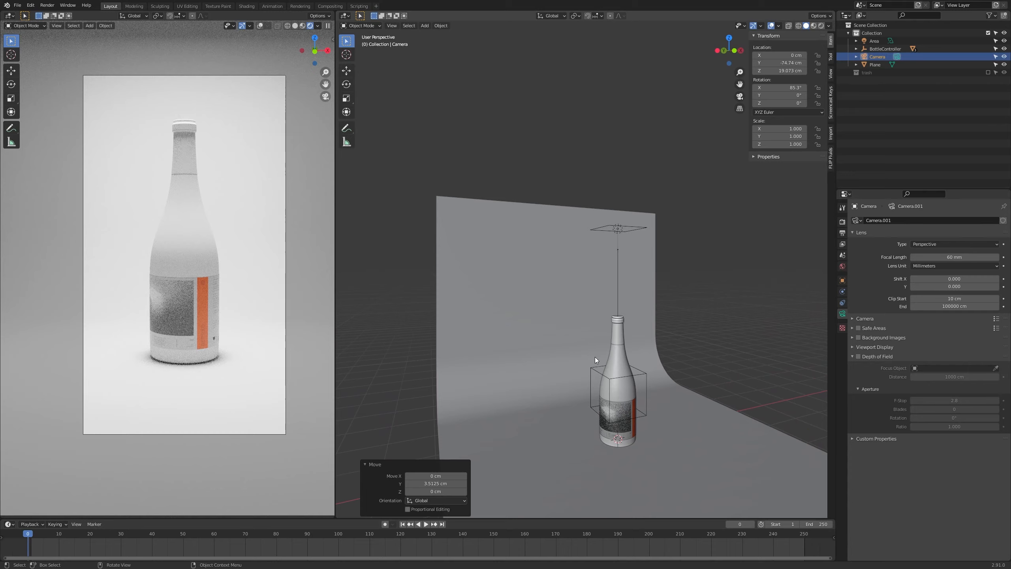
{"action": "scroll", "coordinate": [594, 358], "scroll_direction": "down", "scroll_amount": 1}
{"action": "scroll", "coordinate": [604, 357], "scroll_direction": "up", "scroll_amount": 2}
{"action": "left_click", "coordinate": [594, 360]}
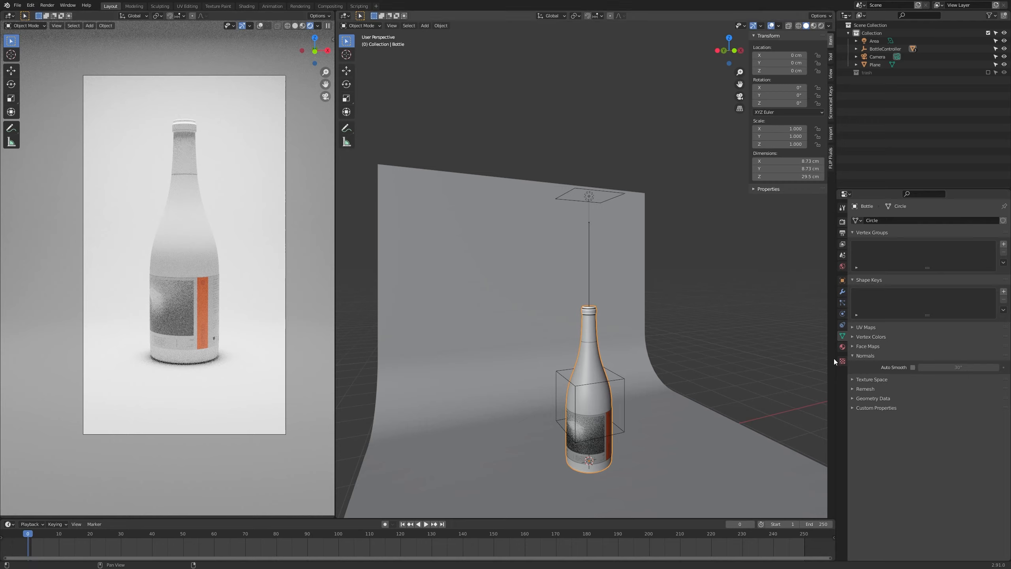
{"action": "left_click", "coordinate": [842, 346]}
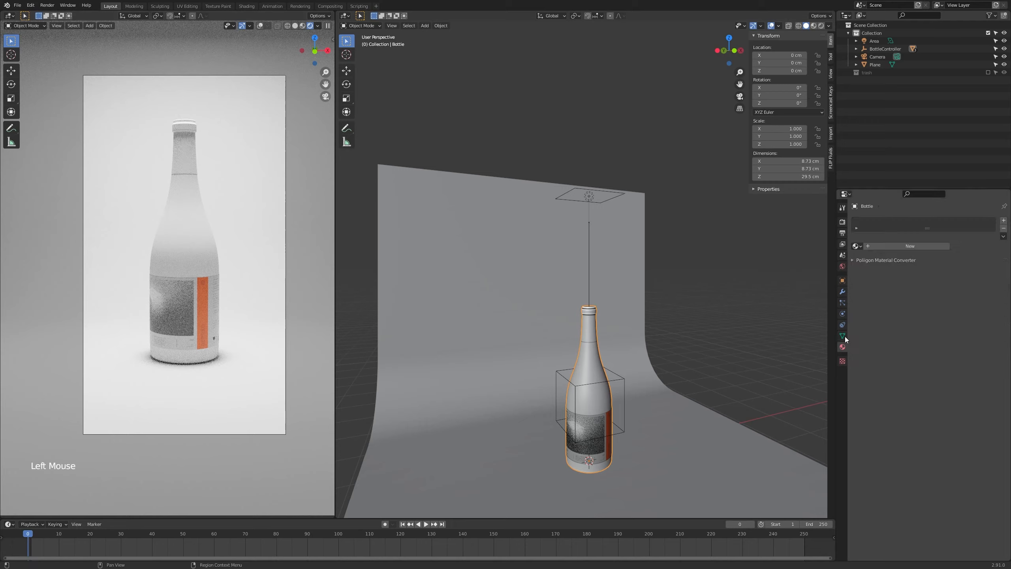
{"action": "left_click", "coordinate": [884, 248]}
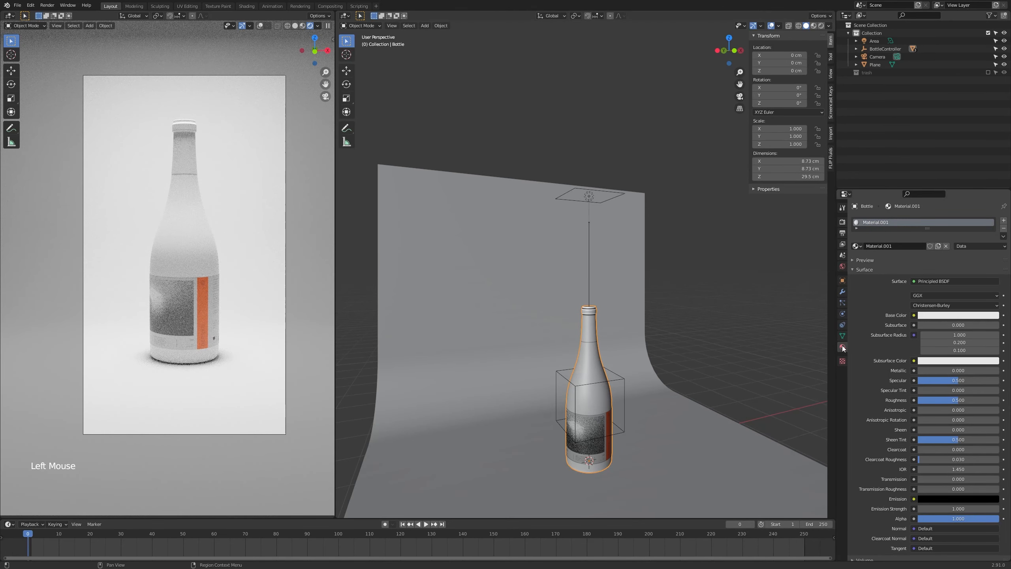
{"action": "left_click", "coordinate": [1004, 228]}
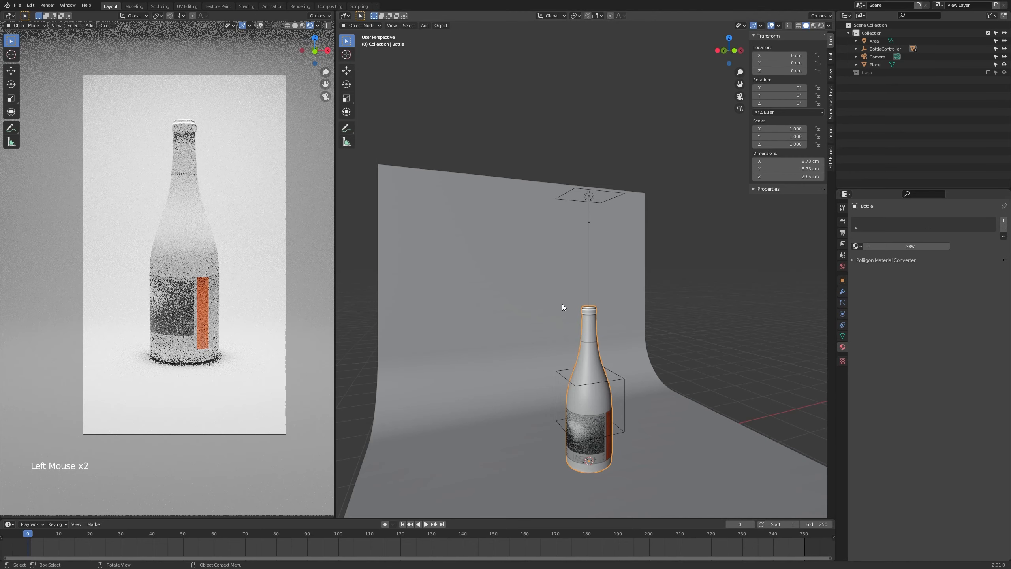
{"action": "left_click", "coordinate": [857, 245]}
{"action": "left_click", "coordinate": [872, 273]}
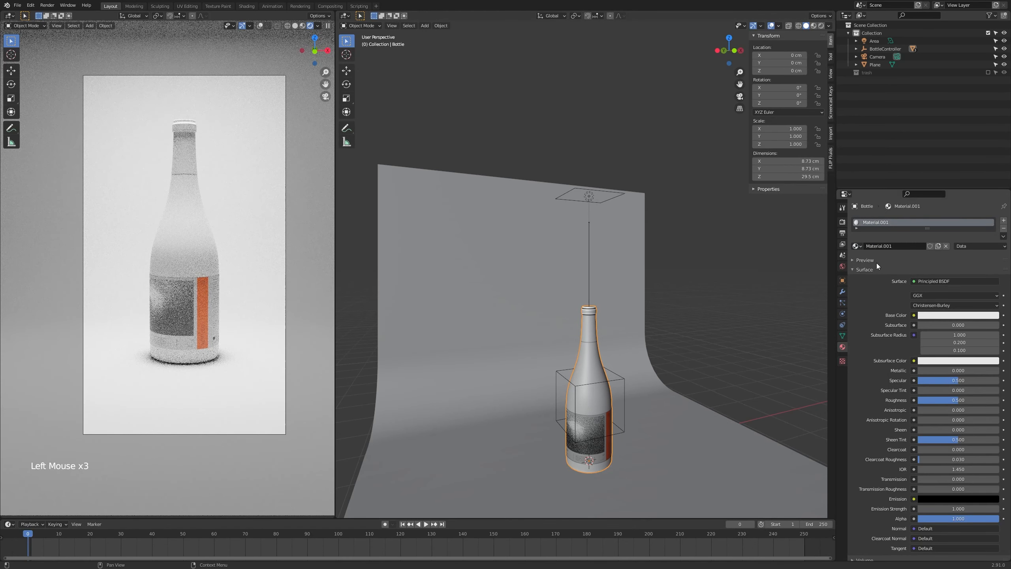
Rename the bottle's material to Bottle and set its roughness to 0.020.
{"action": "left_click", "coordinate": [900, 245]}
{"action": "type", "text": "Bottle"}
{"action": "key", "text": "Return"}
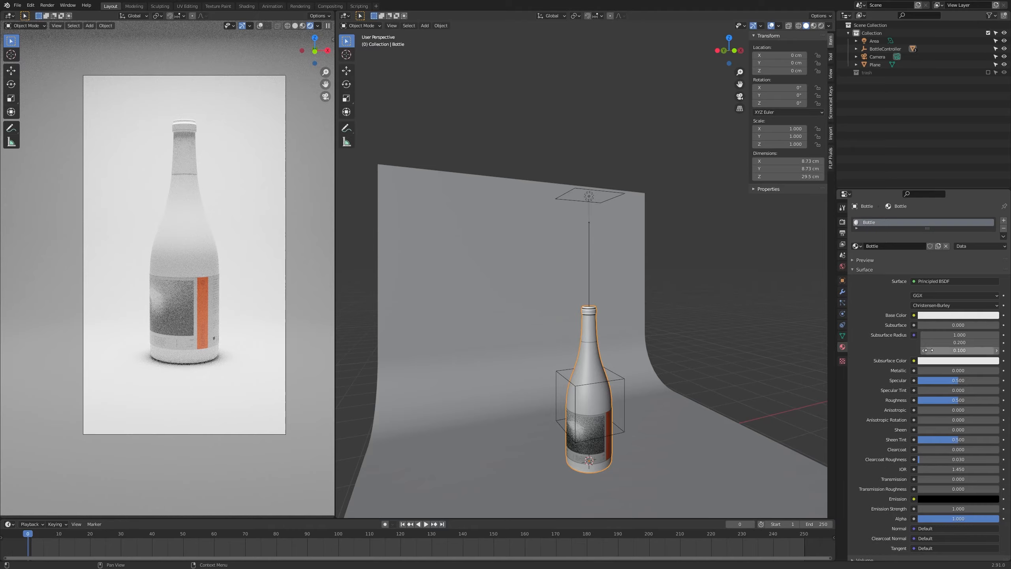
{"action": "left_click", "coordinate": [951, 400]}
{"action": "left_click_drag", "start_coordinate": [951, 400], "coordinate": [921, 402]}
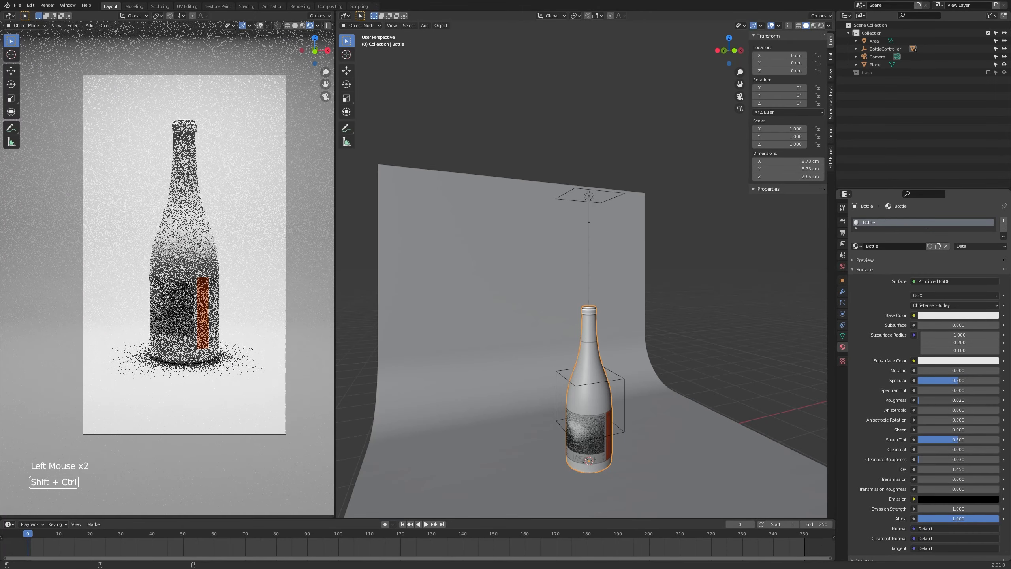
Darken the bottle material's base color to near black.
{"action": "left_click", "coordinate": [951, 315]}
{"action": "left_click_drag", "start_coordinate": [970, 295], "coordinate": [931, 295], "text": "ctrl"}
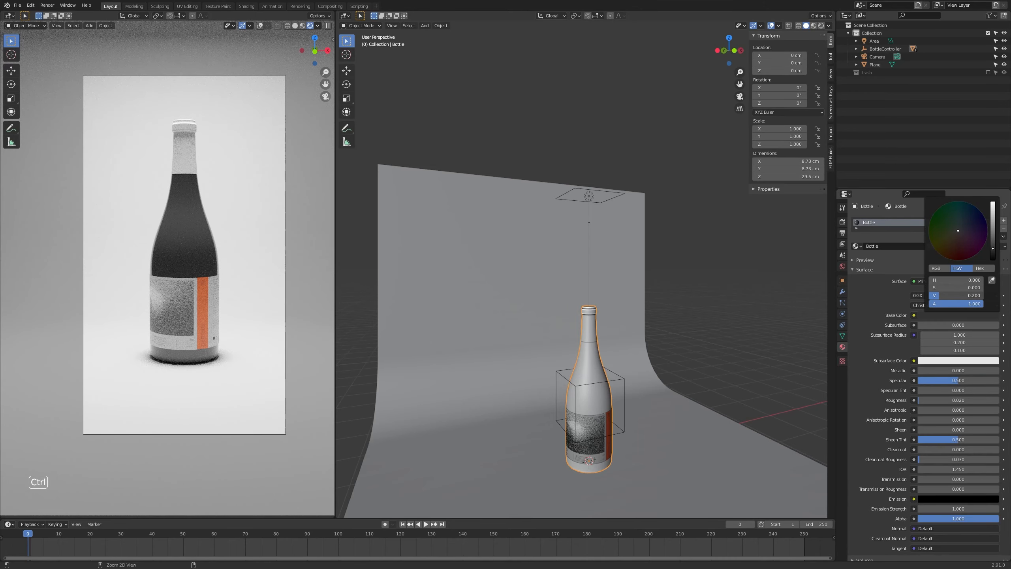
{"action": "left_click_drag", "start_coordinate": [940, 295], "coordinate": [936, 296], "text": "ctrl"}
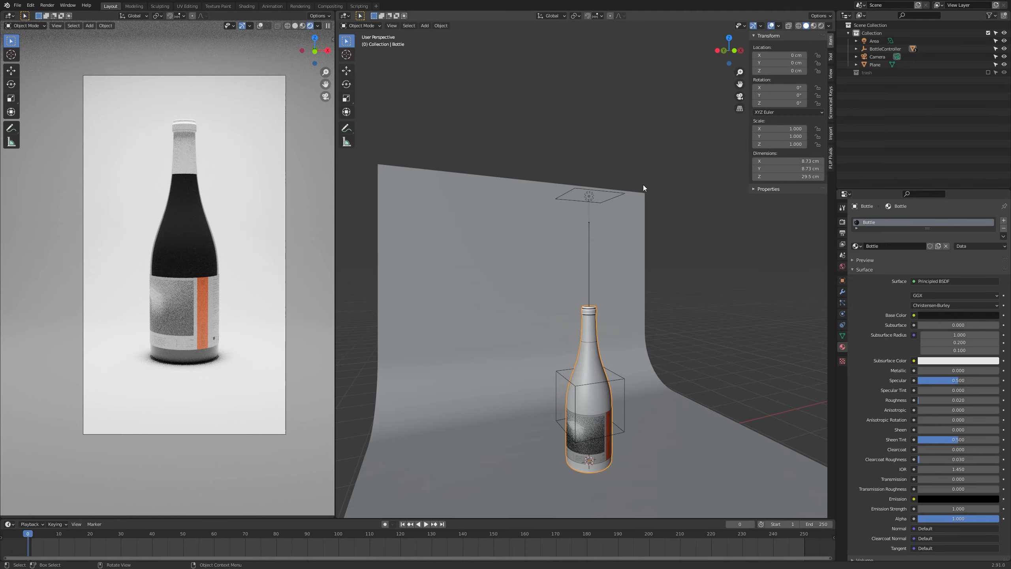
Select the area light above the bottle and enlarge its square shape to about 25.9 cm.
{"action": "left_click", "coordinate": [589, 197]}
{"action": "middle_click_drag", "start_coordinate": [590, 199], "coordinate": [593, 257]}
{"action": "middle_click_drag", "start_coordinate": [593, 257], "coordinate": [642, 265]}
{"action": "scroll", "coordinate": [610, 267], "scroll_direction": "down", "scroll_amount": 1}
{"action": "key", "text": "g"}
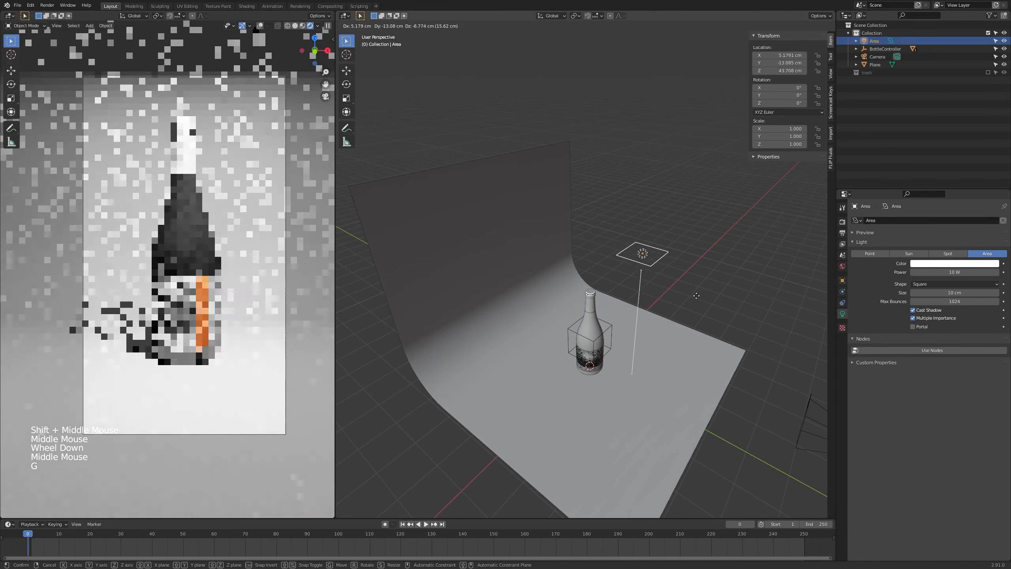
{"action": "left_click", "coordinate": [654, 278]}
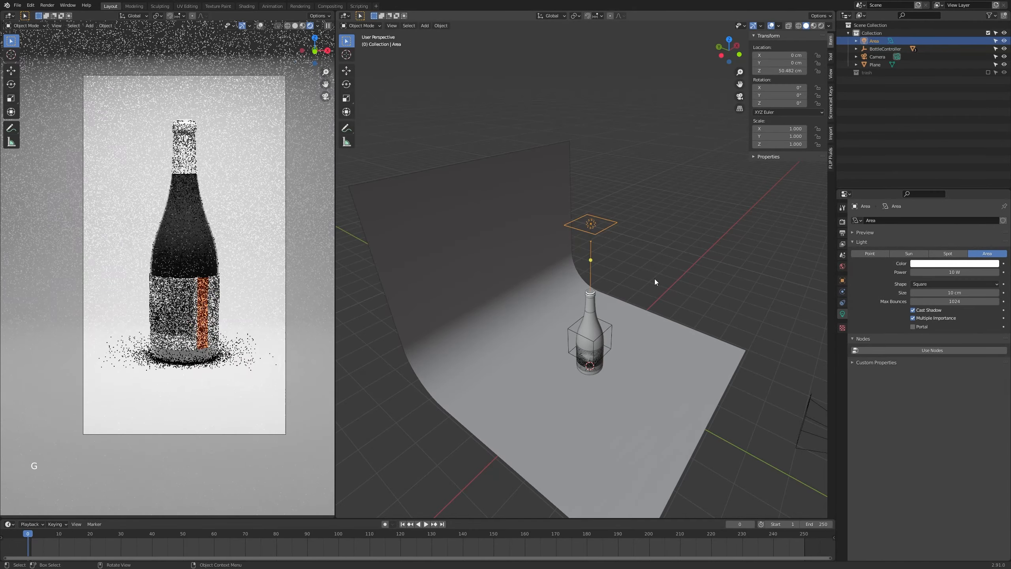
{"action": "middle_click_drag", "start_coordinate": [654, 278], "coordinate": [621, 225]}
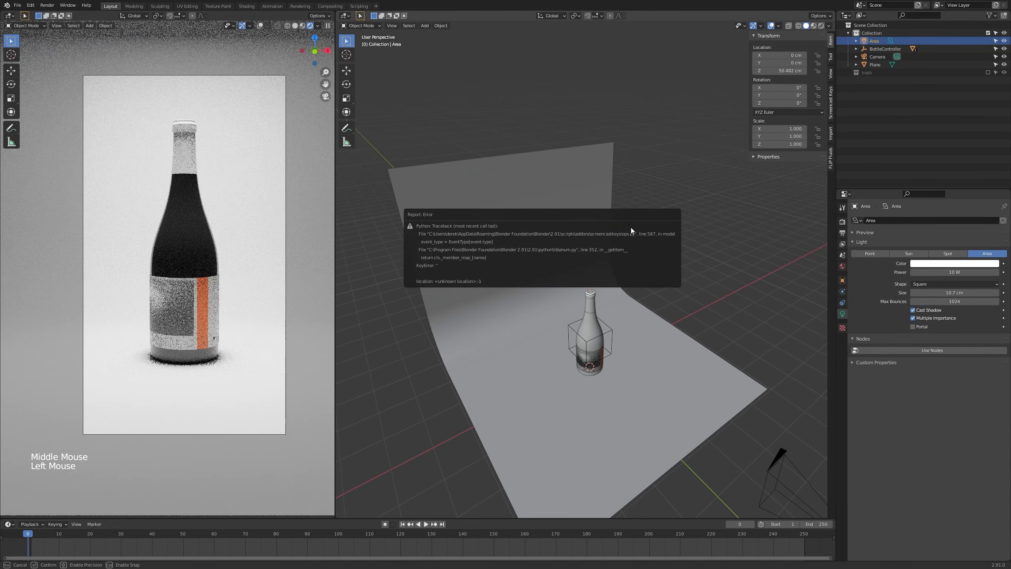
{"action": "left_click_drag", "start_coordinate": [631, 227], "coordinate": [688, 256]}
{"action": "left_click_drag", "start_coordinate": [693, 255], "coordinate": [682, 234]}
{"action": "middle_click_drag", "start_coordinate": [643, 226], "coordinate": [565, 205]}
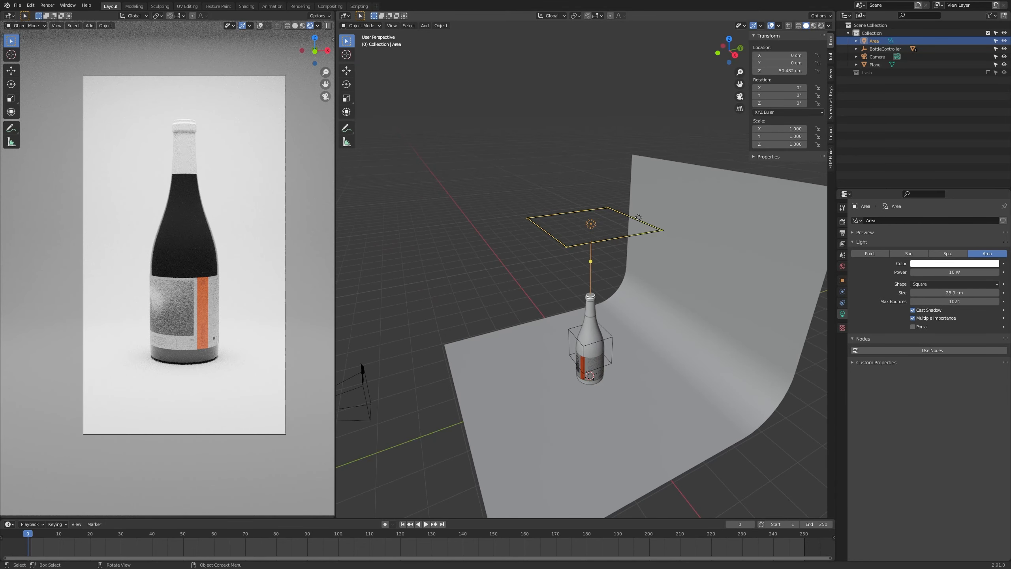
Try to rotate the area light about the X axis and undo the rotation.
{"action": "middle_click_drag", "start_coordinate": [651, 282], "coordinate": [703, 292]}
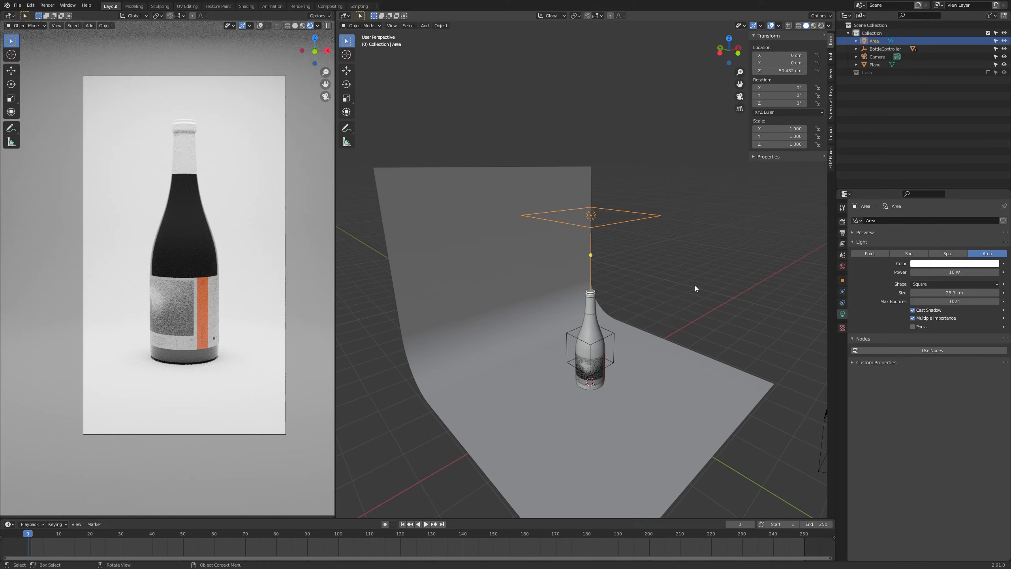
{"action": "middle_click_drag", "start_coordinate": [662, 287], "coordinate": [630, 290]}
{"action": "scroll", "coordinate": [629, 291], "scroll_direction": "down", "scroll_amount": 2}
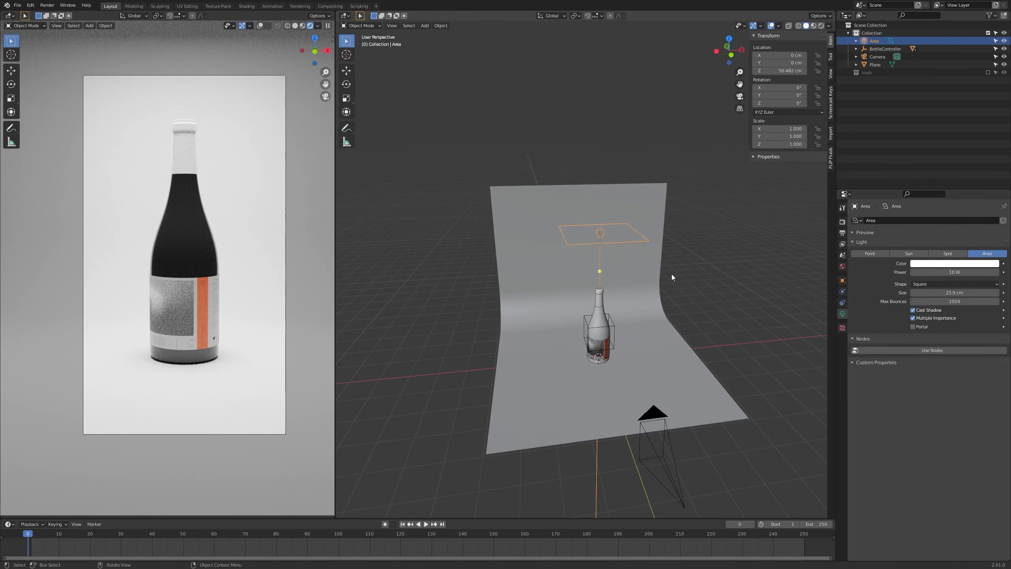
{"action": "key", "text": "r"}
{"action": "key", "text": "x"}
{"action": "left_click", "coordinate": [581, 278]}
{"action": "key", "text": "ctrl+z"}
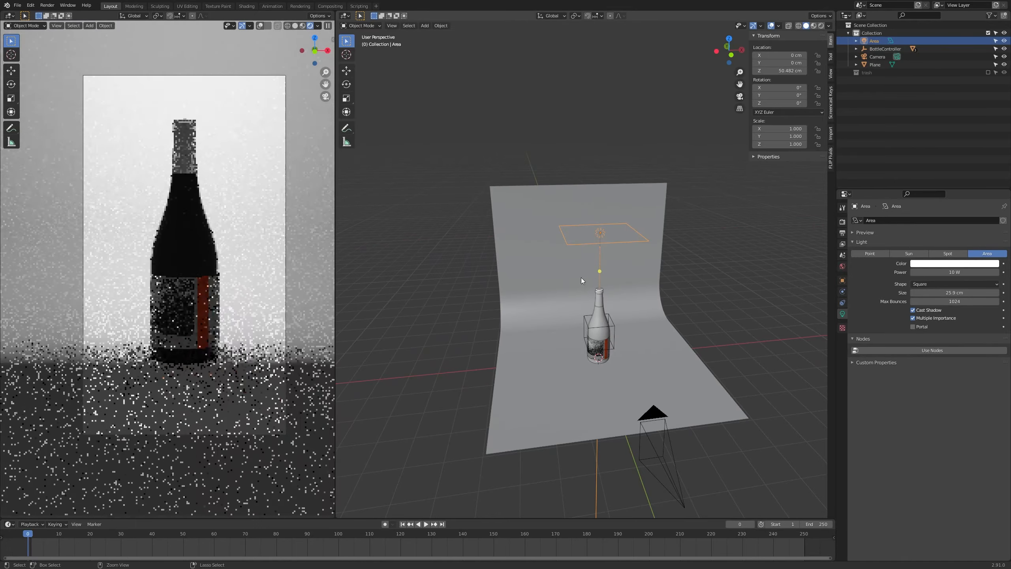
Move the area light -60 cm along X and rotate it -90° about Y so it faces the bottle from the side.
{"action": "type", "text": "gx"}
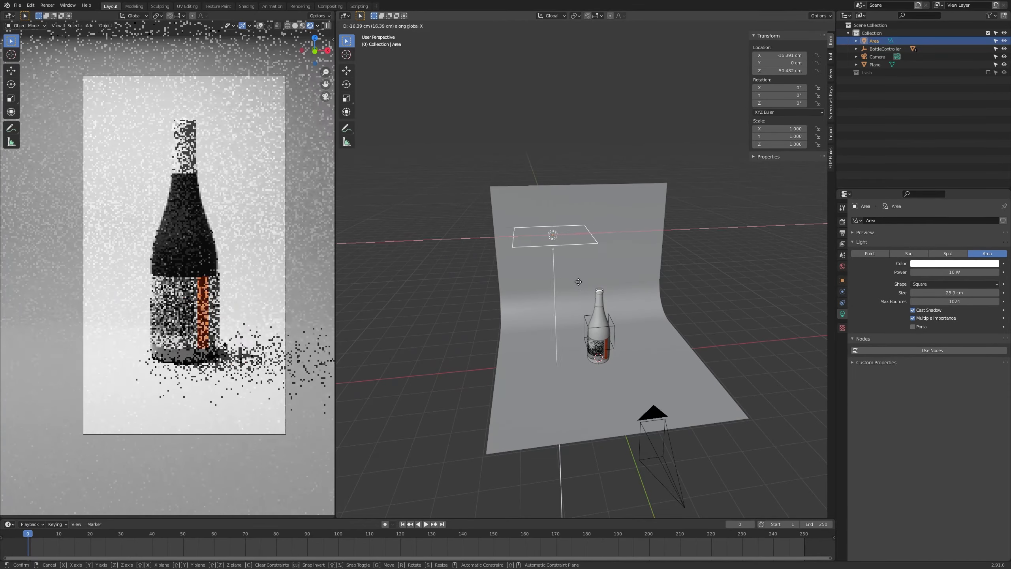
{"action": "type", "text": "-60"}
{"action": "key", "text": "Return"}
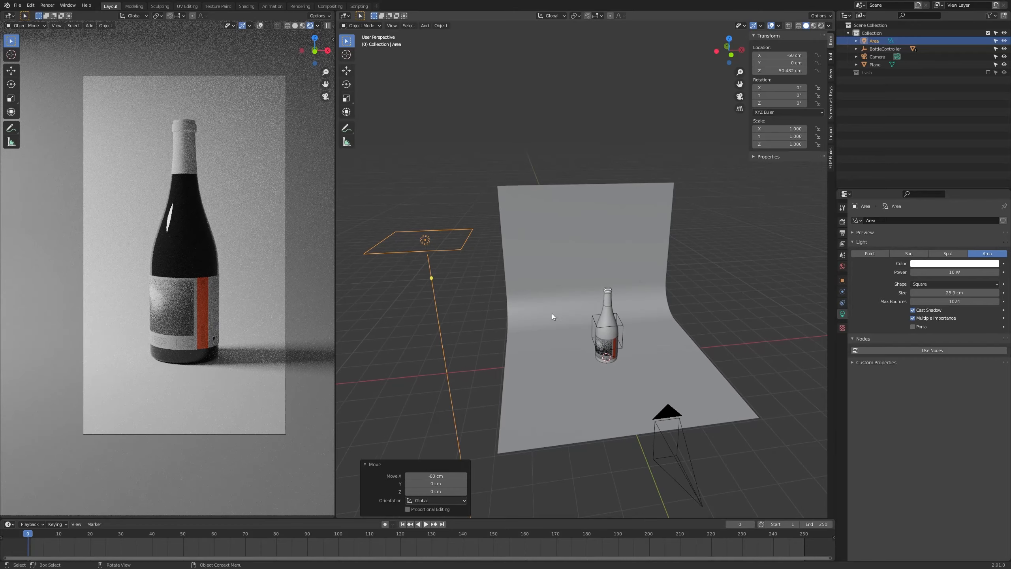
{"action": "key", "text": "r"}
{"action": "key", "text": "y"}
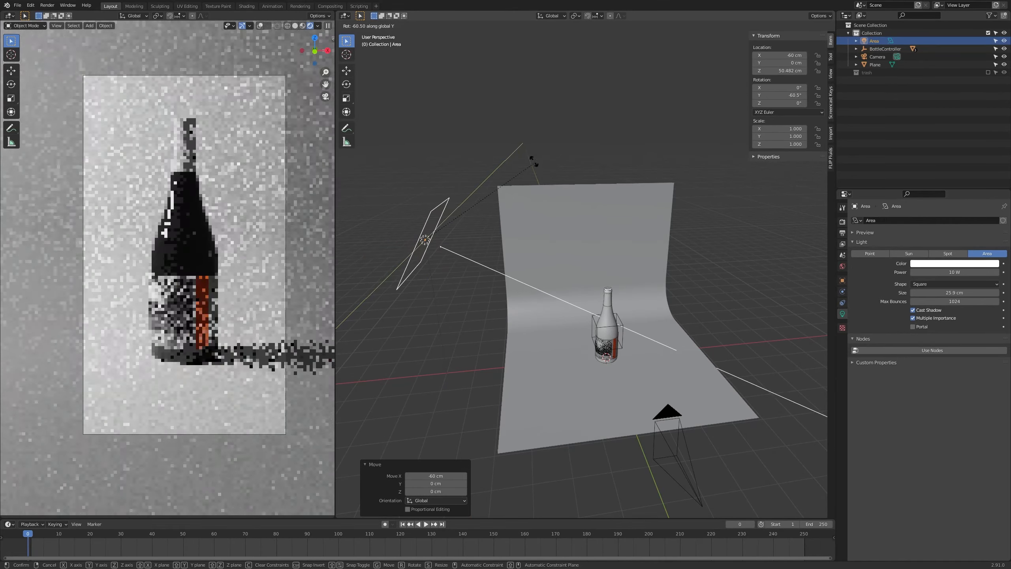
{"action": "left_click", "coordinate": [475, 154]}
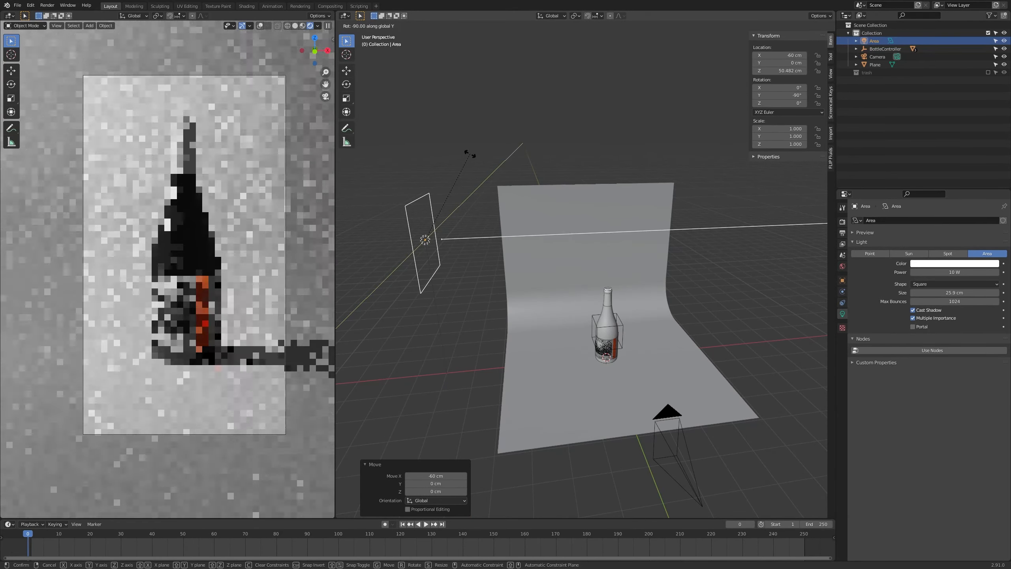
Lower the area light about 16.6 cm along Z.
{"action": "middle_click_drag", "start_coordinate": [477, 210], "coordinate": [569, 208]}
{"action": "key", "text": "g"}
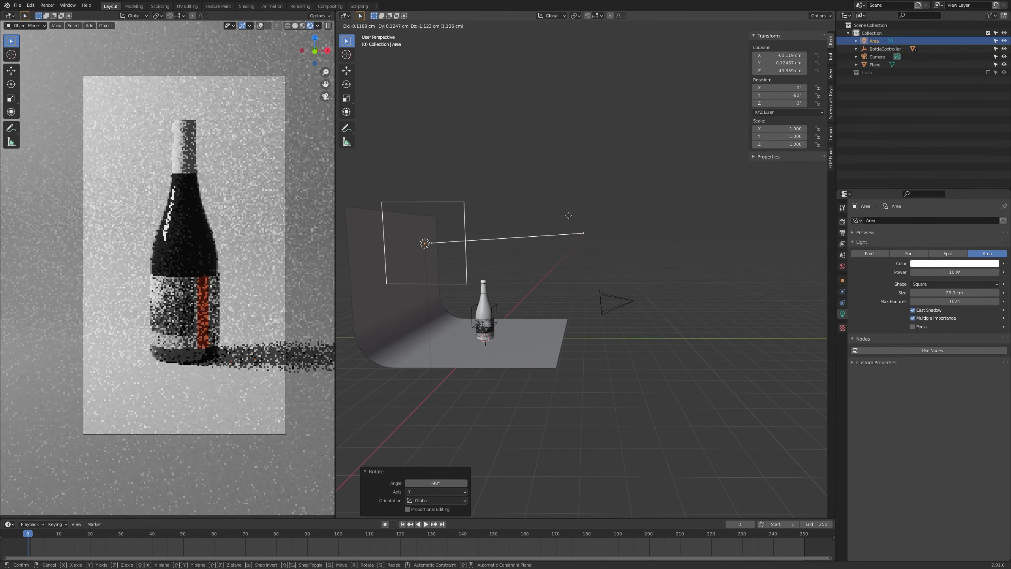
{"action": "key", "text": "z"}
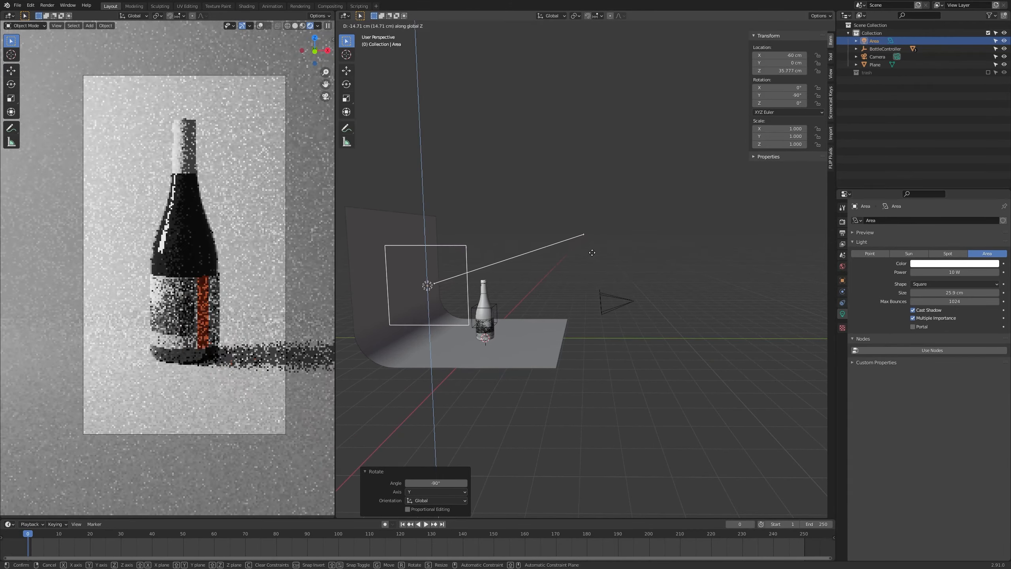
{"action": "left_click", "coordinate": [593, 257]}
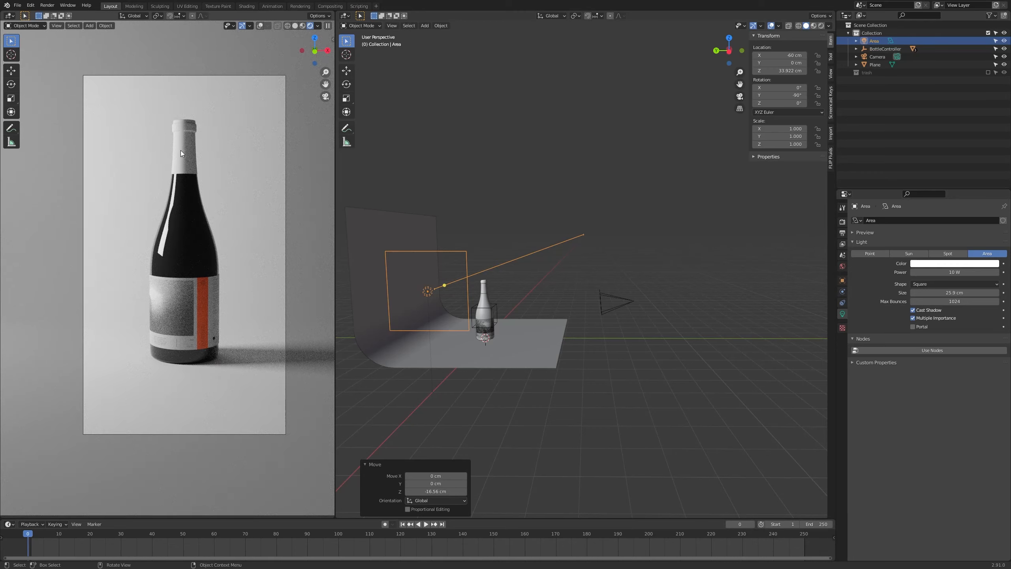
Change the area light's shape to Rectangle, resize it to about 59.7 by 18.3 cm, and save the file.
{"action": "left_click", "coordinate": [960, 286]}
{"action": "left_click", "coordinate": [954, 298]}
{"action": "middle_click_drag", "start_coordinate": [450, 313], "coordinate": [488, 281], "text": "shift"}
{"action": "left_click_drag", "start_coordinate": [503, 281], "coordinate": [529, 316]}
{"action": "middle_click_drag", "start_coordinate": [529, 315], "coordinate": [525, 321]}
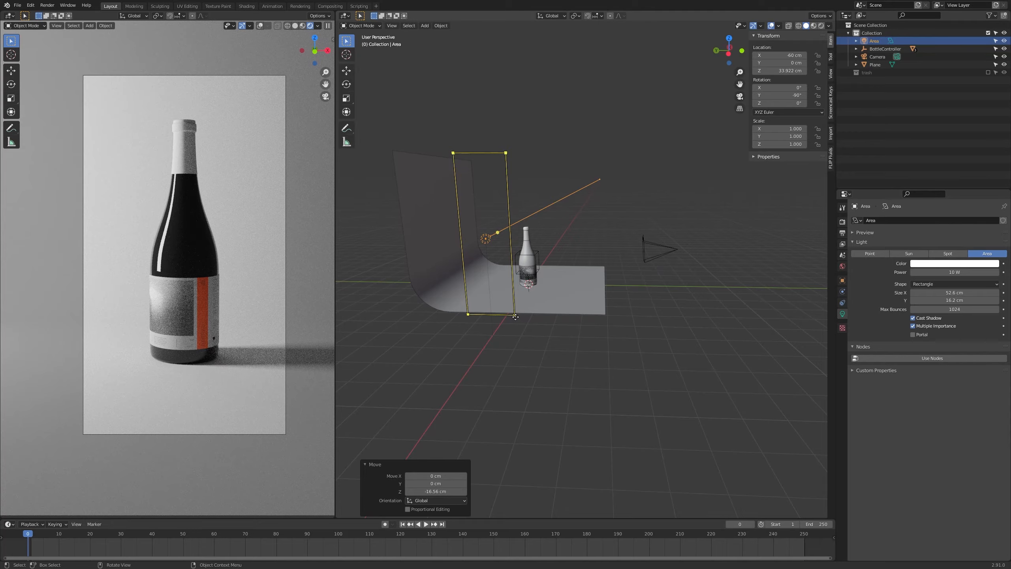
{"action": "mouse_move", "coordinate": [524, 321]}
{"action": "left_mouse_down"}
{"action": "mouse_move", "coordinate": [522, 334]}
{"action": "mouse_move", "coordinate": [531, 326]}
{"action": "left_mouse_up"}
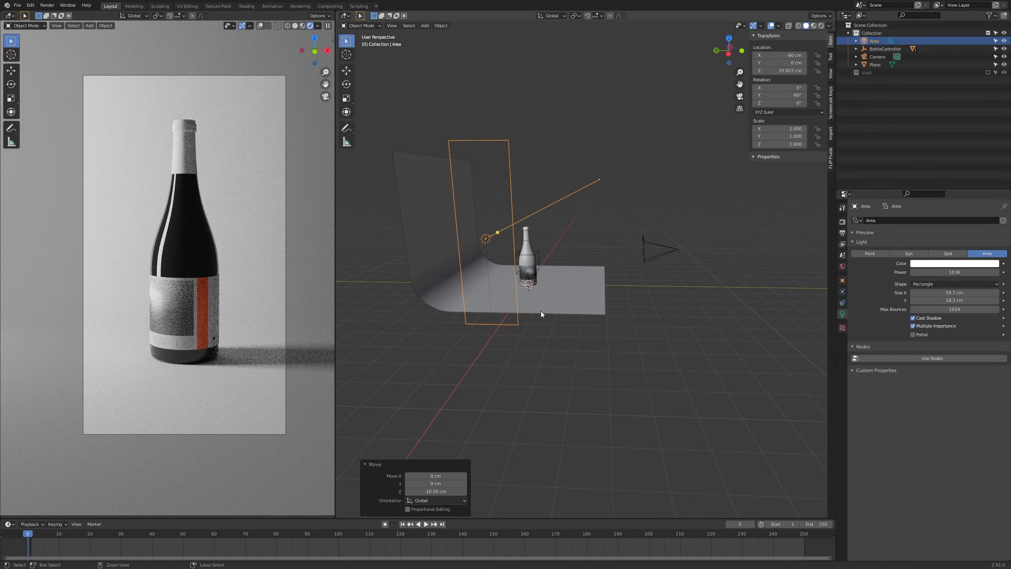
{"action": "key", "text": "ctrl+s"}
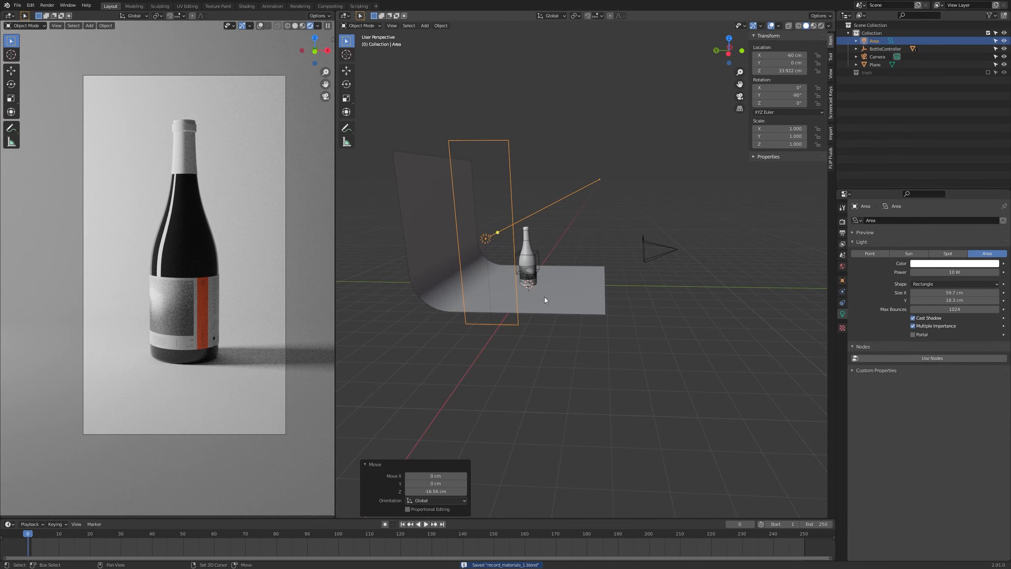
Widen the area light to about 61.8 by 30.7 cm and lower it about 7.1 cm along Z.
{"action": "middle_click_drag", "start_coordinate": [544, 297], "coordinate": [534, 318], "text": "shift"}
{"action": "left_click_drag", "start_coordinate": [522, 336], "coordinate": [557, 338]}
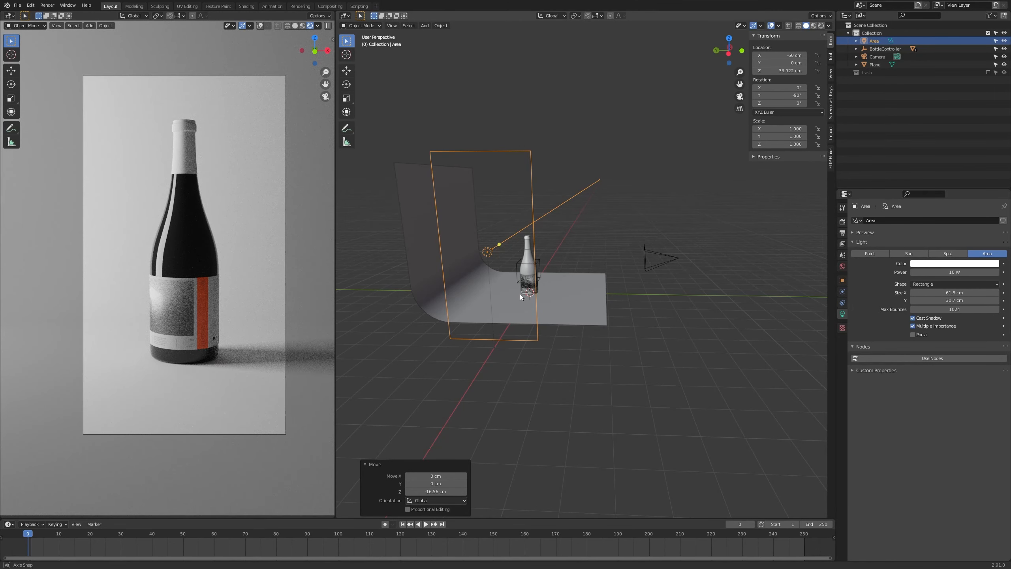
{"action": "middle_click_drag", "start_coordinate": [490, 250], "coordinate": [513, 250]}
{"action": "key", "text": "g"}
{"action": "key", "text": "z"}
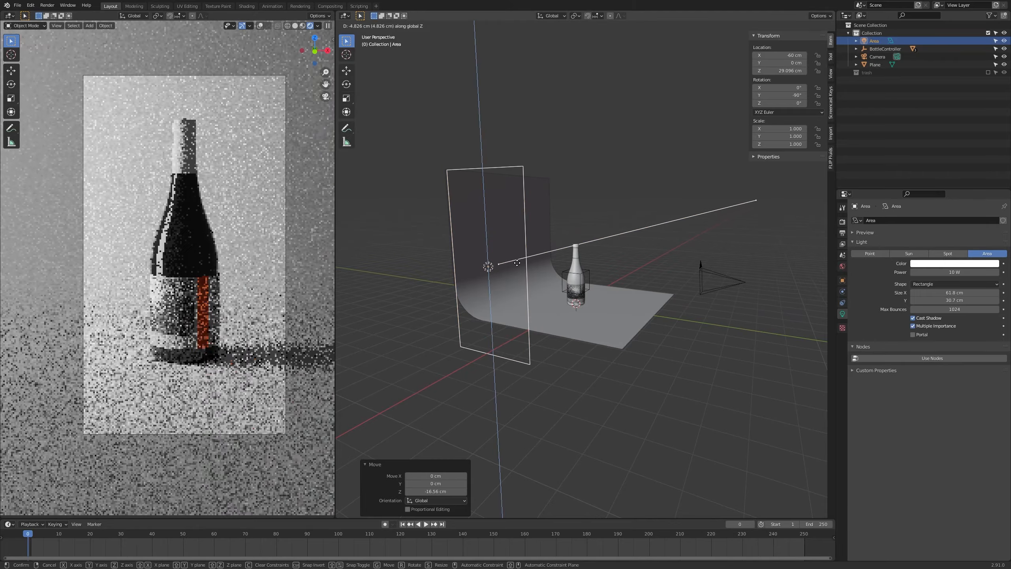
{"action": "key", "text": "Return"}
Move the area light about 21 cm along Y toward the backdrop and enlarge it to about 62.7 by 72.8 cm.
{"action": "middle_click_drag", "start_coordinate": [453, 293], "coordinate": [564, 296]}
{"action": "scroll", "coordinate": [180, 155], "scroll_direction": "up", "scroll_amount": 1}
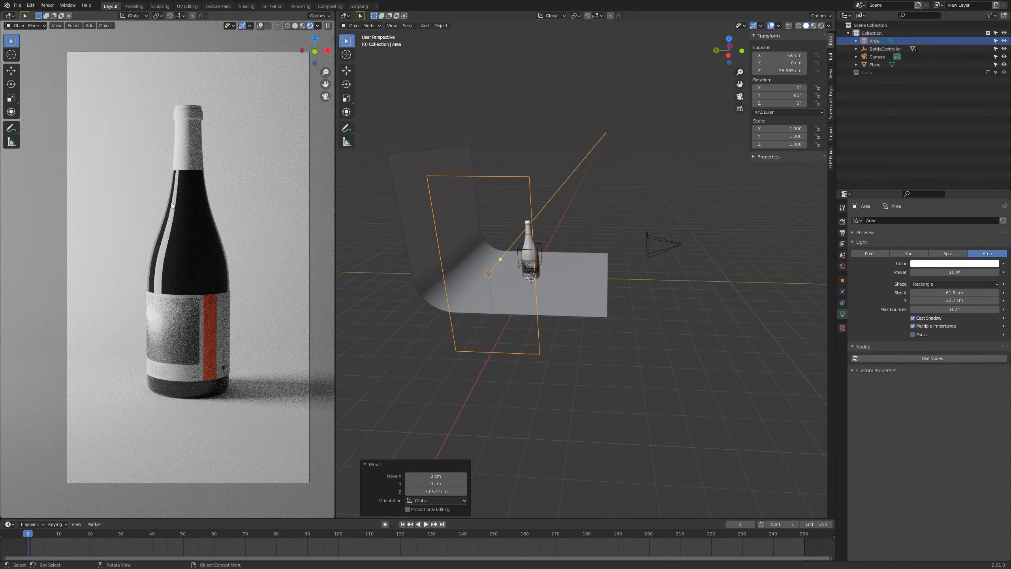
{"action": "key", "text": "g"}
{"action": "key", "text": "y"}
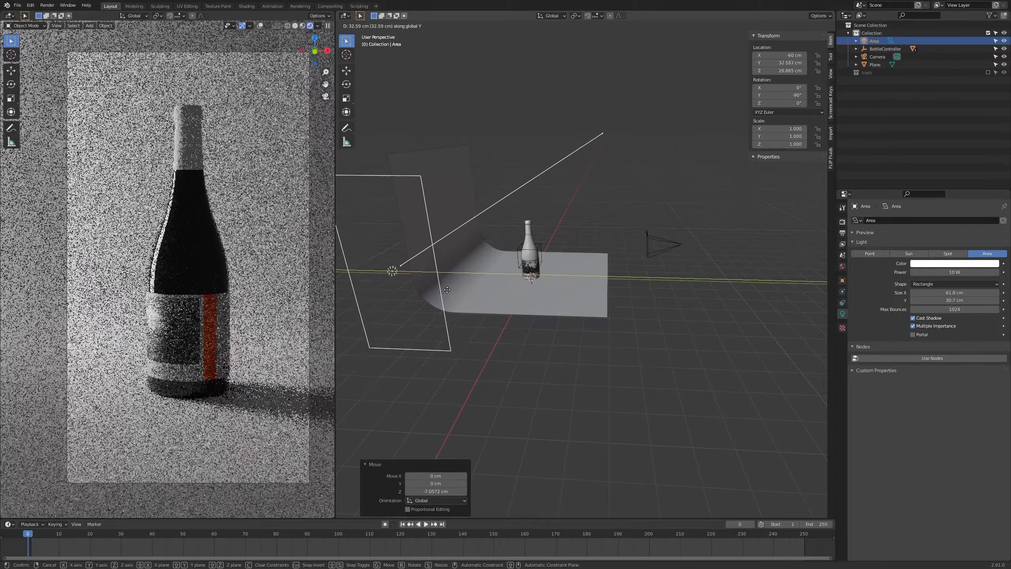
{"action": "left_click", "coordinate": [482, 295]}
{"action": "left_click_drag", "start_coordinate": [459, 174], "coordinate": [601, 172]}
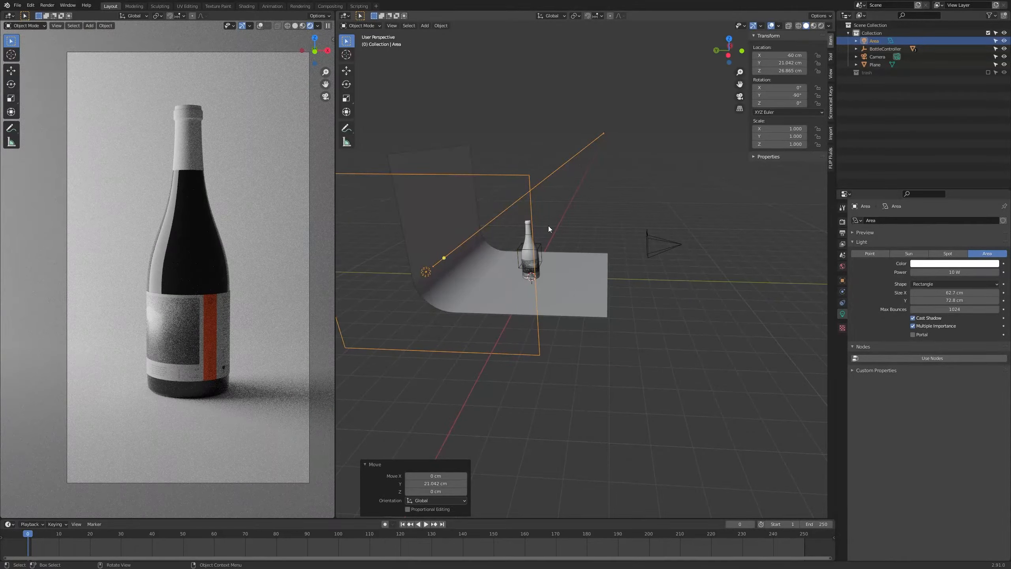
Shift the area light back toward the camera to about 5.1 cm along Y.
{"action": "key", "text": "g"}
{"action": "key", "text": "y"}
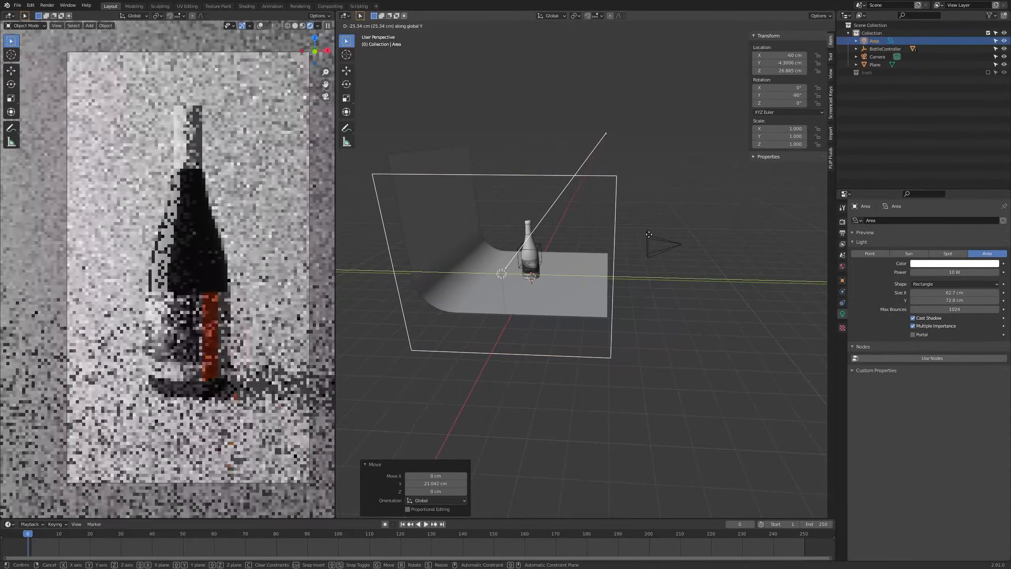
{"action": "left_click", "coordinate": [620, 237]}
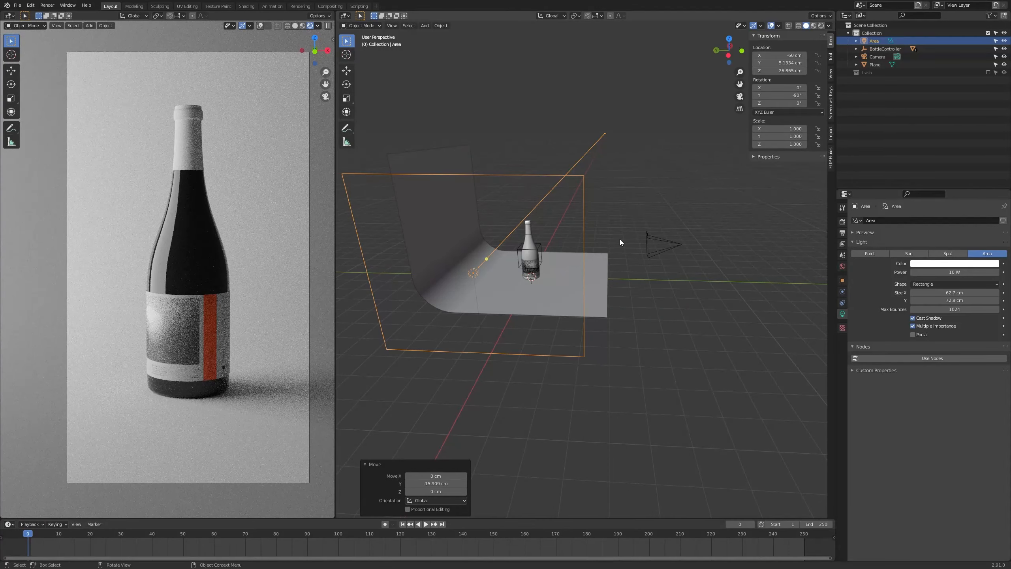
{"action": "middle_click_drag", "start_coordinate": [619, 239], "coordinate": [483, 228]}
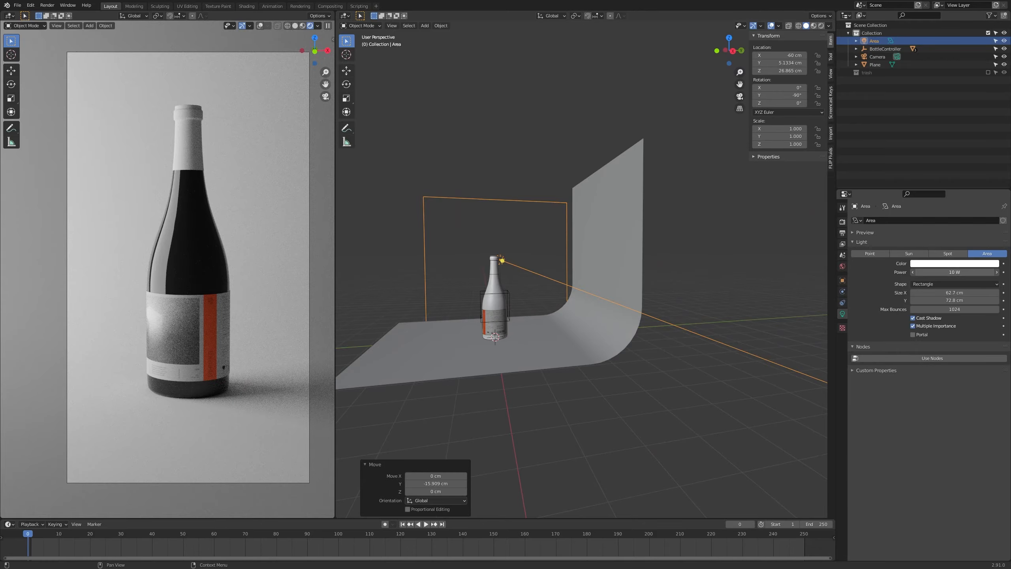
{"action": "mouse_move", "coordinate": [954, 272]}
{"action": "left_mouse_down"}
{"action": "mouse_move", "coordinate": [925, 272]}
{"action": "mouse_move", "coordinate": [971, 272]}
{"action": "left_mouse_up"}
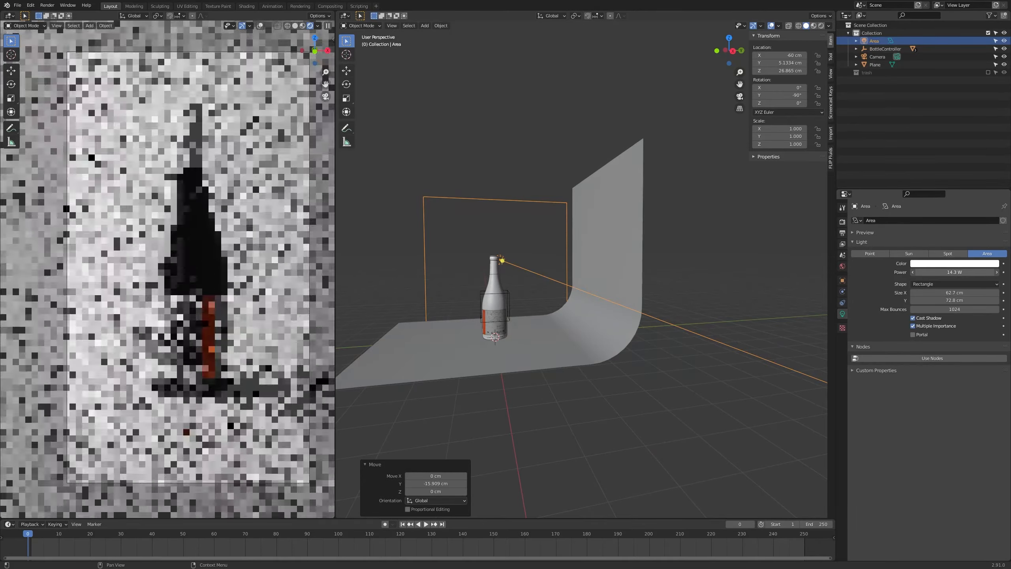
{"action": "key", "text": "Escape"}
Select the curved backdrop plane and give it a new material named Floor.
{"action": "middle_click_drag", "start_coordinate": [513, 294], "coordinate": [592, 314]}
{"action": "scroll", "coordinate": [592, 315], "scroll_direction": "down", "scroll_amount": 1}
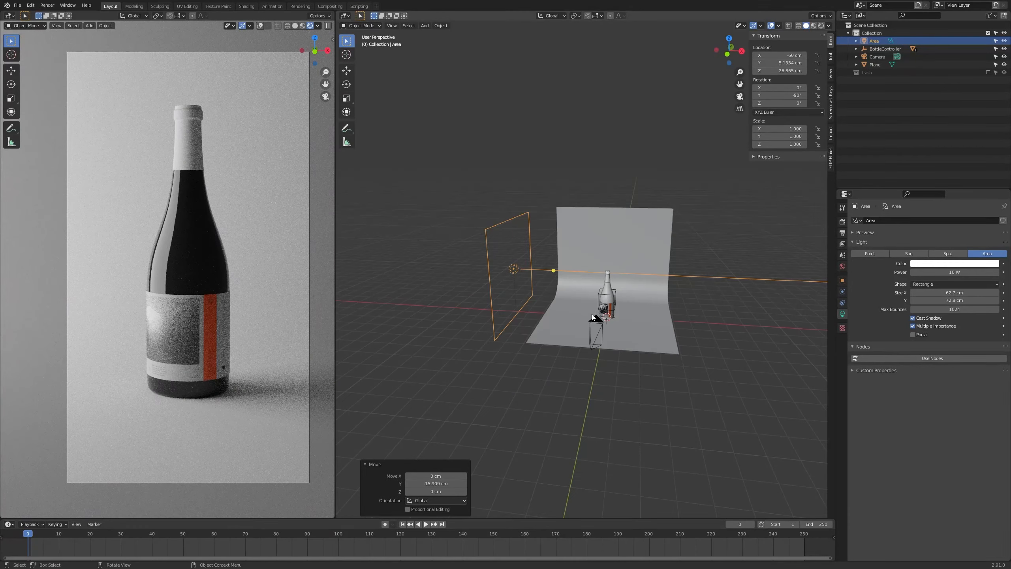
{"action": "left_click", "coordinate": [656, 297]}
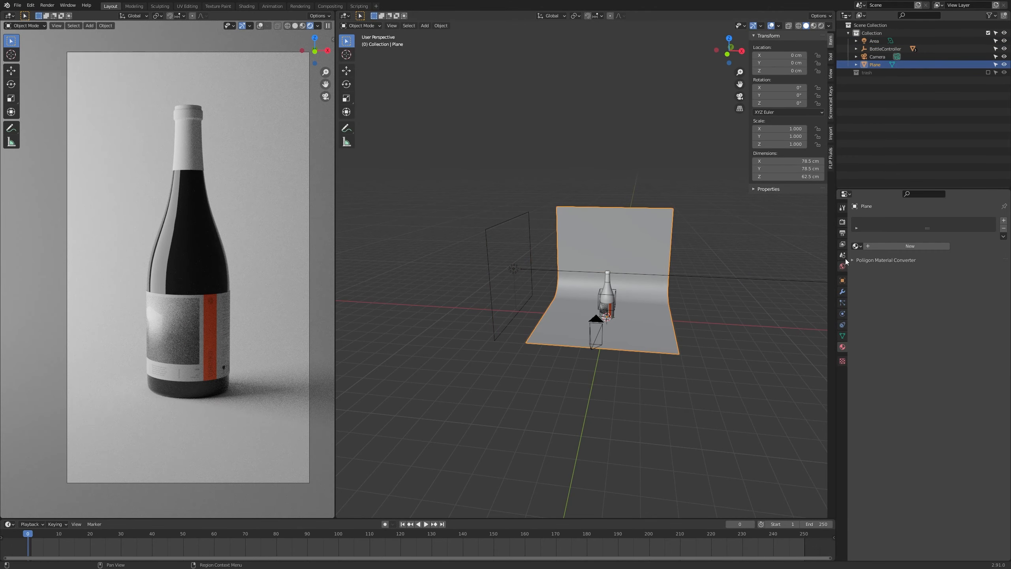
{"action": "middle_click_drag", "start_coordinate": [778, 215], "coordinate": [760, 232], "text": "shift"}
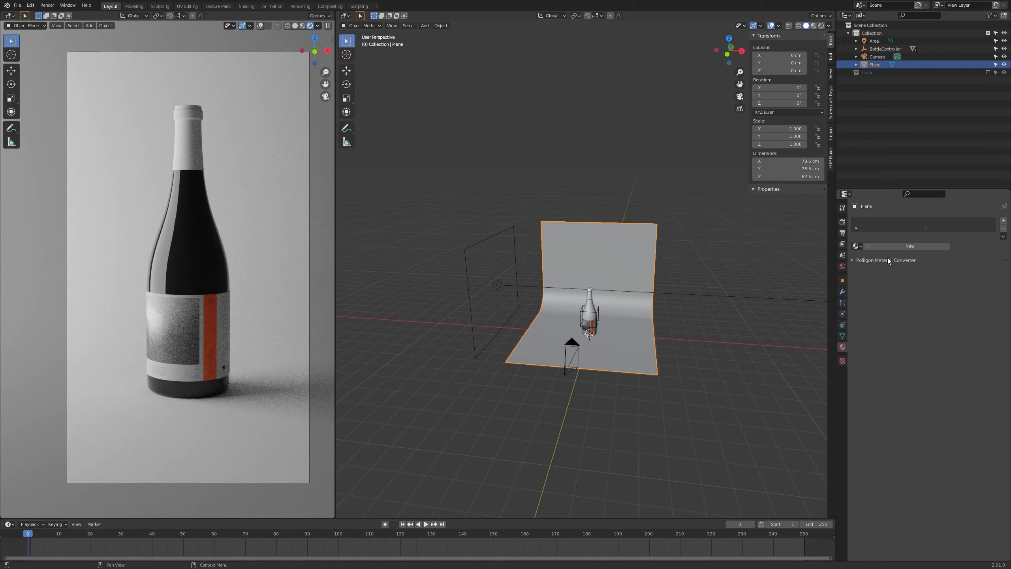
{"action": "left_click", "coordinate": [903, 246]}
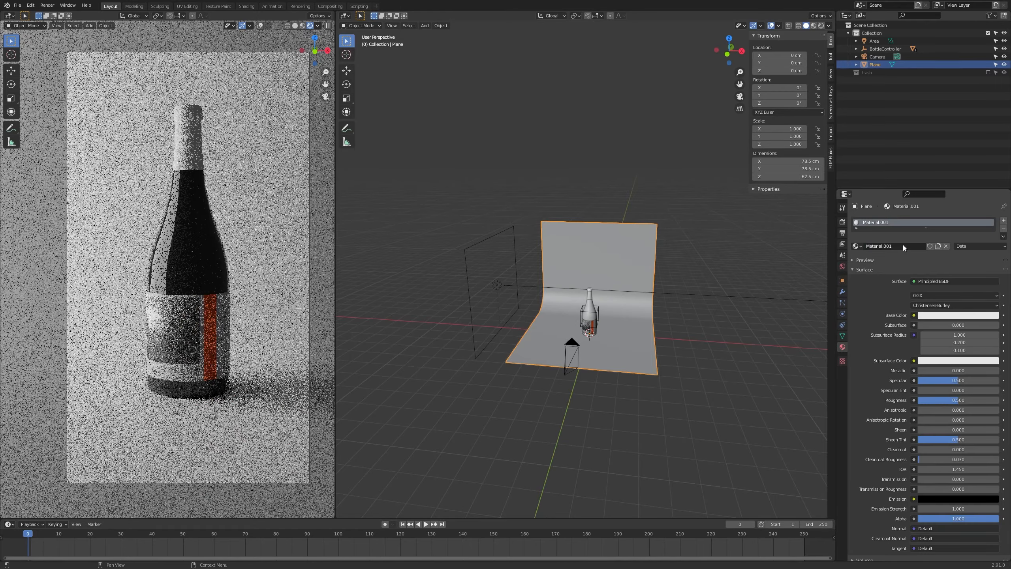
{"action": "type", "text": "Floor"}
{"action": "key", "text": "Return"}
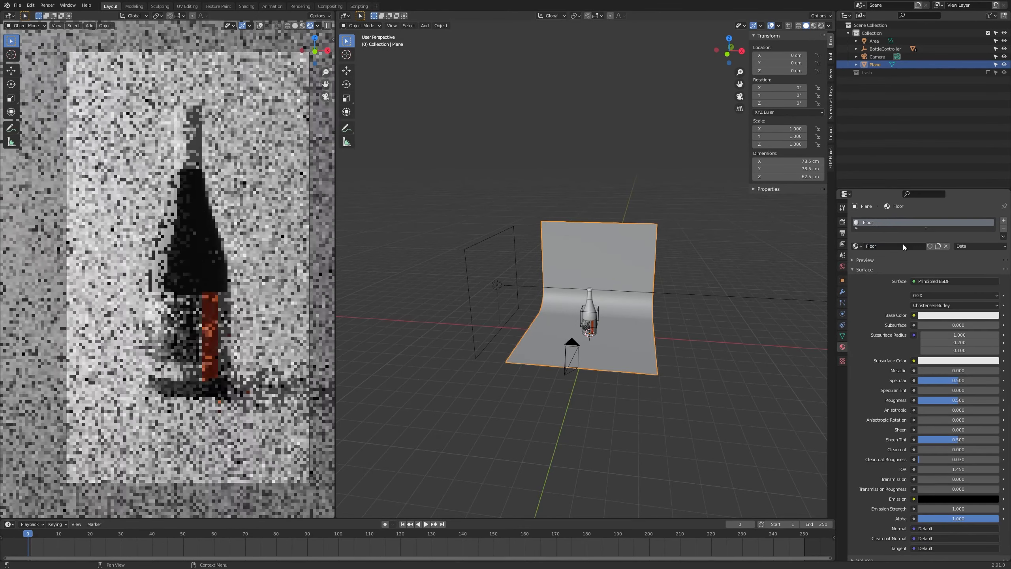
Set the Floor material's base color to black.
{"action": "left_click", "coordinate": [942, 315]}
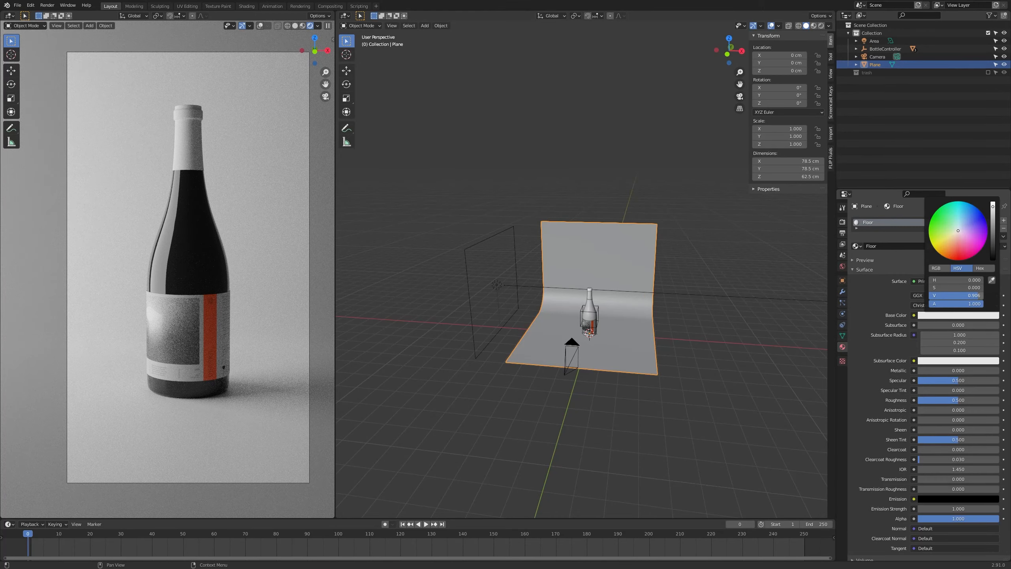
{"action": "left_click_drag", "start_coordinate": [955, 295], "coordinate": [931, 295]}
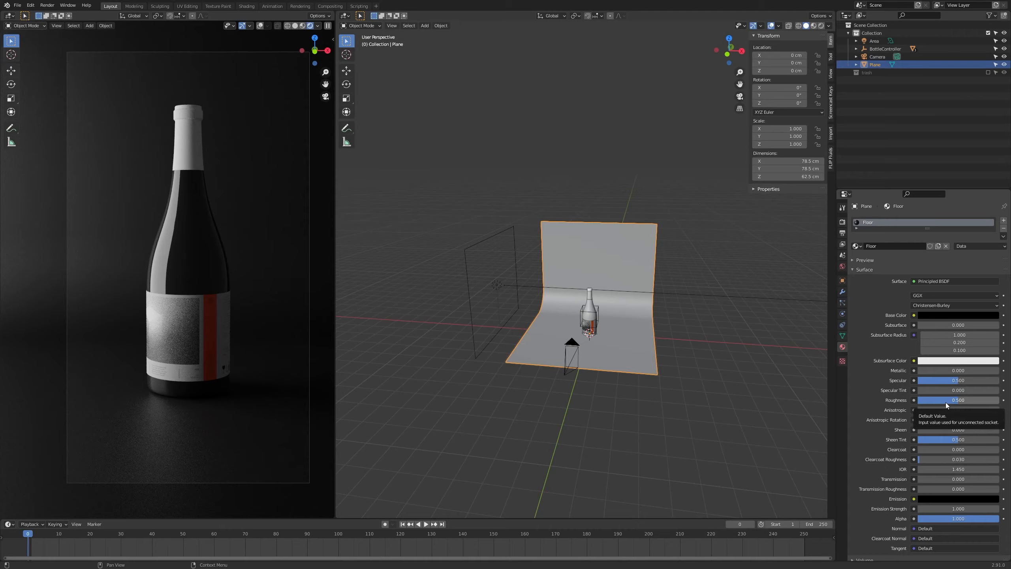
Set the Floor material's roughness to 1.
{"action": "left_click_drag", "start_coordinate": [945, 402], "coordinate": [987, 402]}
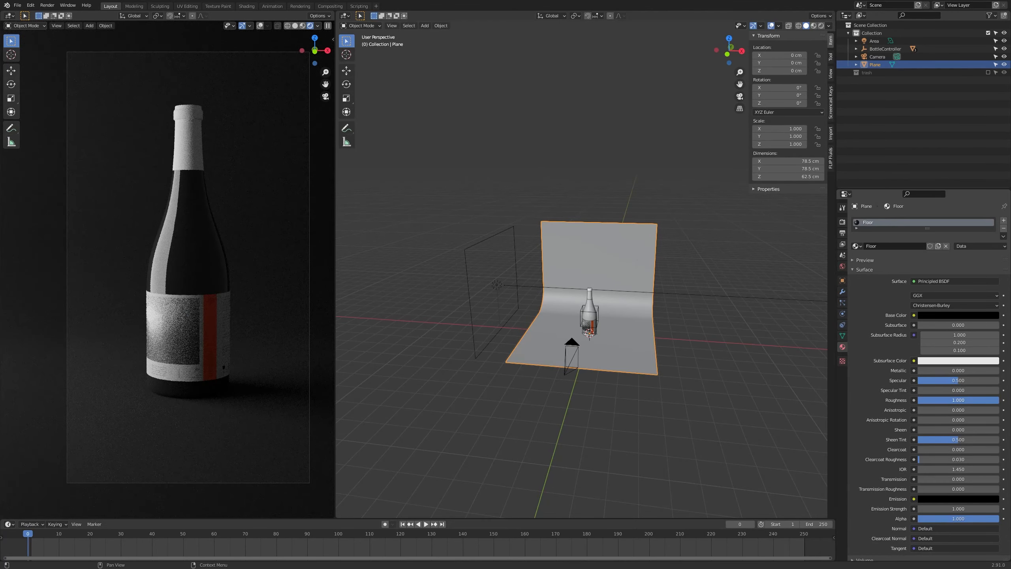
{"action": "middle_click_drag", "start_coordinate": [606, 375], "coordinate": [543, 338]}
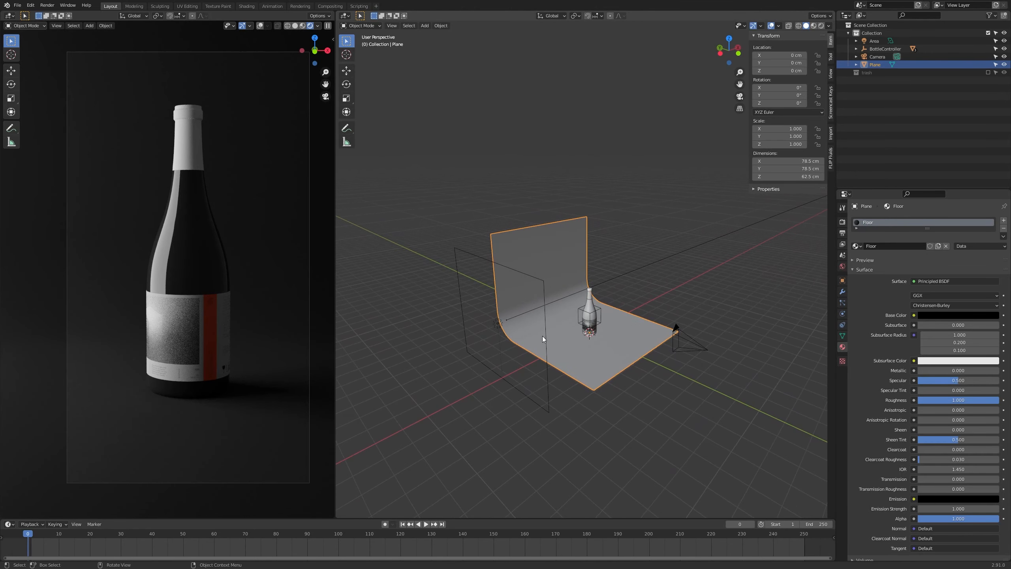
Select the area light and examine its reflection on the bottle up close in the rendered camera view.
{"action": "left_click", "coordinate": [502, 322]}
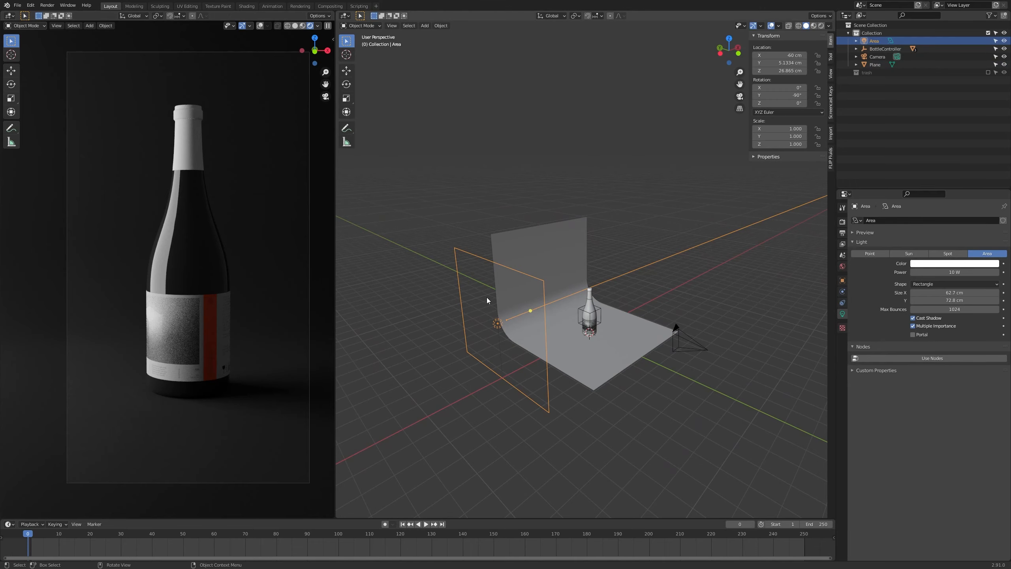
{"action": "middle_click_drag", "start_coordinate": [487, 297], "coordinate": [517, 309]}
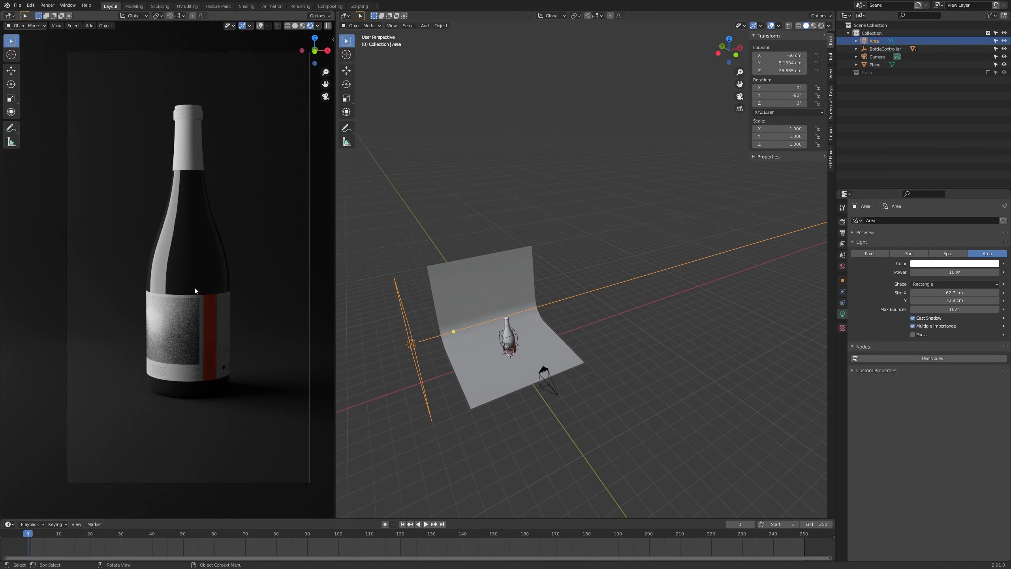
{"action": "scroll", "coordinate": [210, 225], "scroll_direction": "up", "scroll_amount": 4}
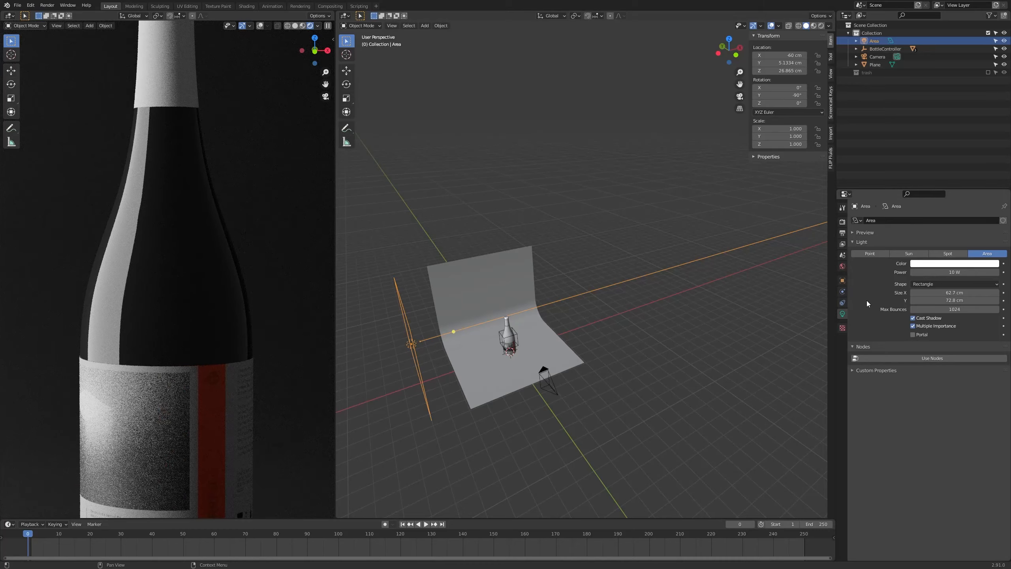
{"action": "scroll", "coordinate": [183, 159], "scroll_direction": "up", "scroll_amount": 2}
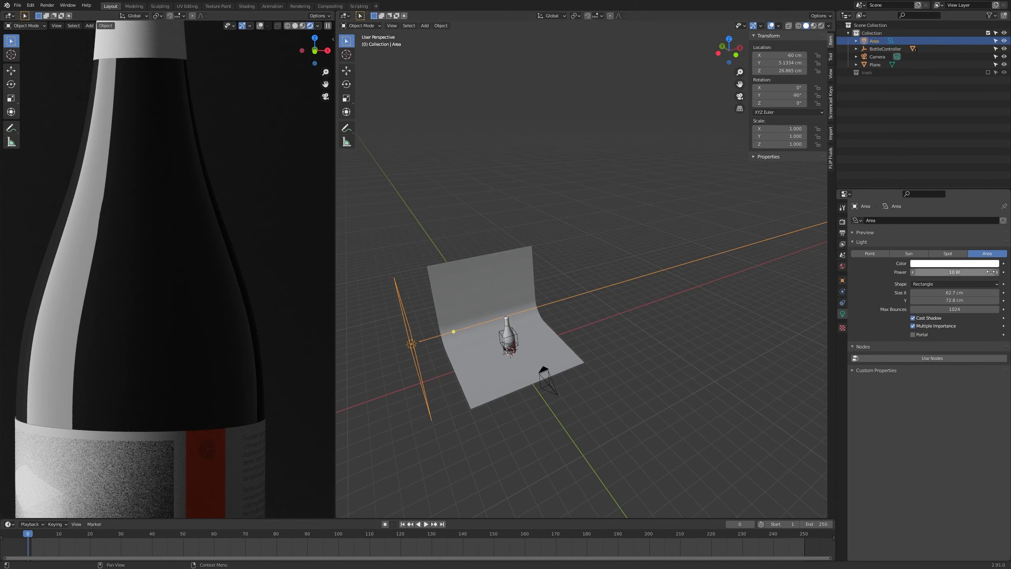
Open the world background settings and view the whole rendered set from outside the camera.
{"action": "left_click", "coordinate": [843, 266]}
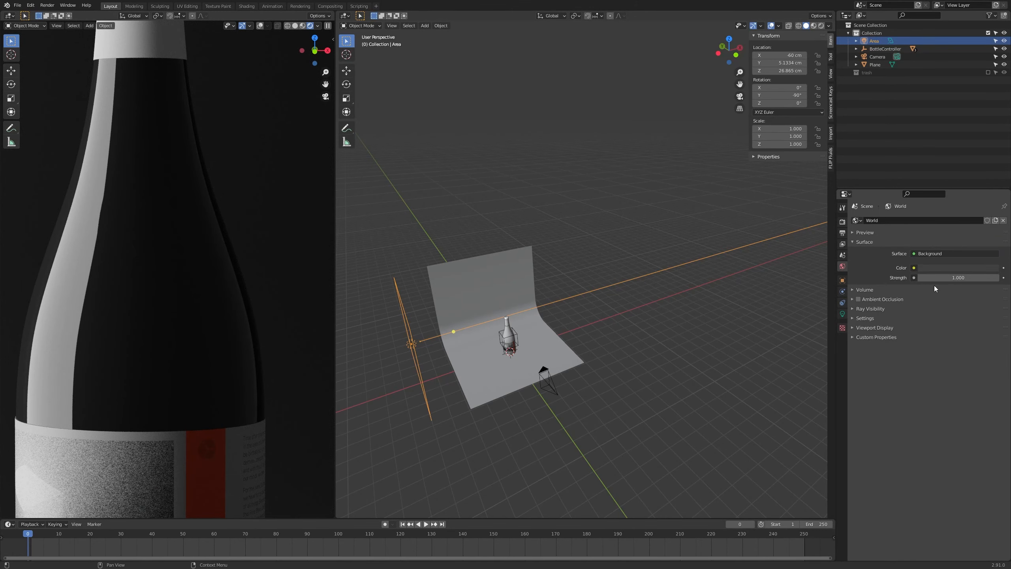
{"action": "scroll", "coordinate": [145, 326], "scroll_direction": "down", "scroll_amount": 6}
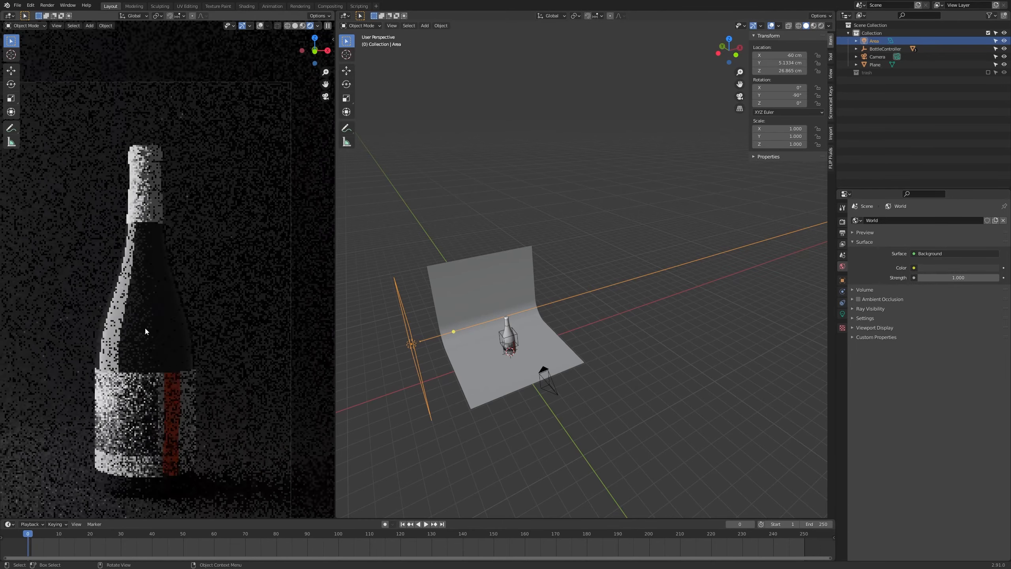
{"action": "scroll", "coordinate": [154, 329], "scroll_direction": "down", "scroll_amount": 2}
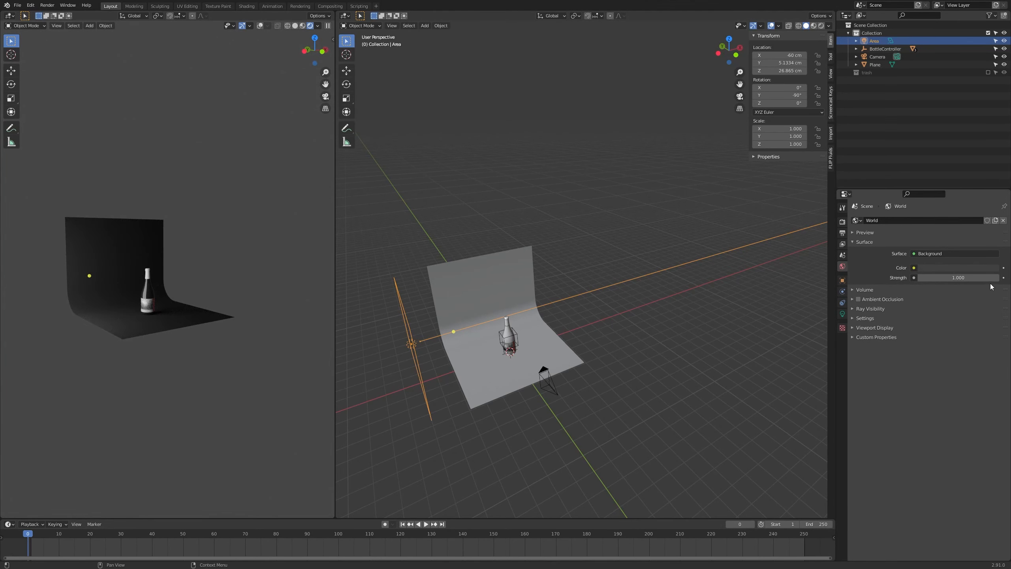
Try a world background strength of 0 to compare the scene without ambient light, cancelling each trial.
{"action": "left_click_drag", "start_coordinate": [987, 278], "coordinate": [948, 278]}
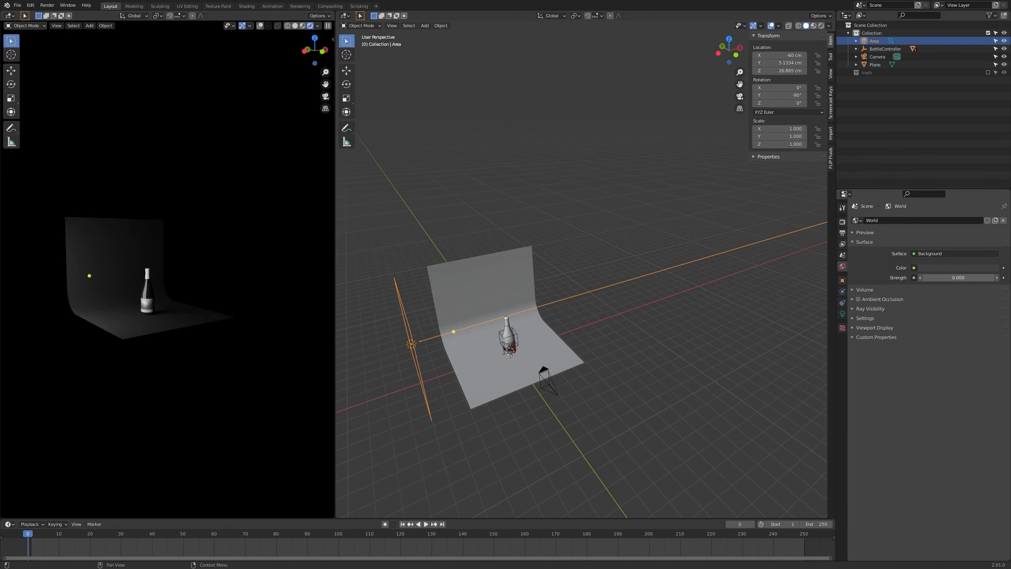
{"action": "key", "text": "Escape"}
{"action": "scroll", "coordinate": [185, 288], "scroll_direction": "up", "scroll_amount": 3}
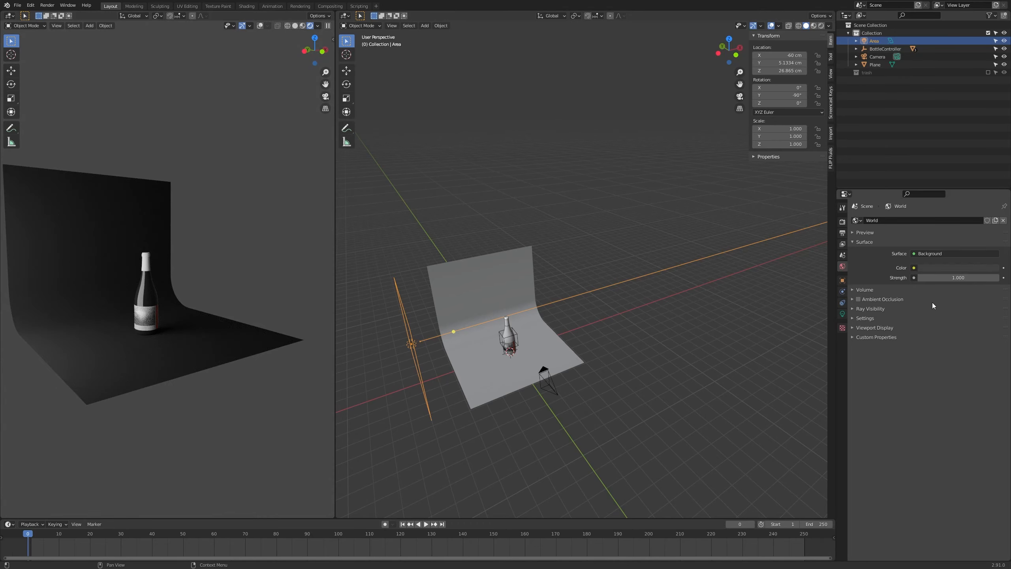
{"action": "left_click_drag", "start_coordinate": [979, 281], "coordinate": [947, 281]}
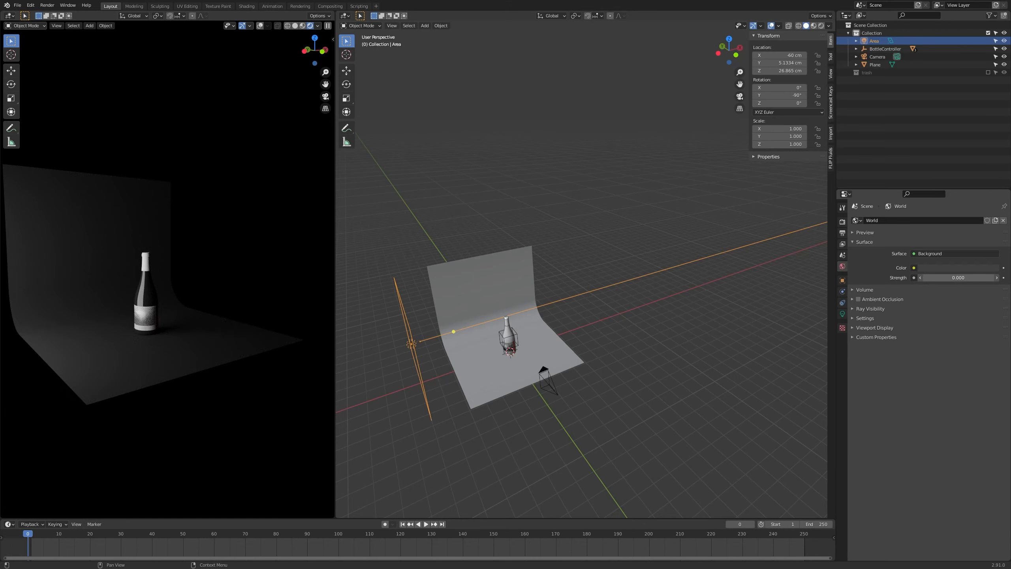
{"action": "right_click", "coordinate": [964, 278]}
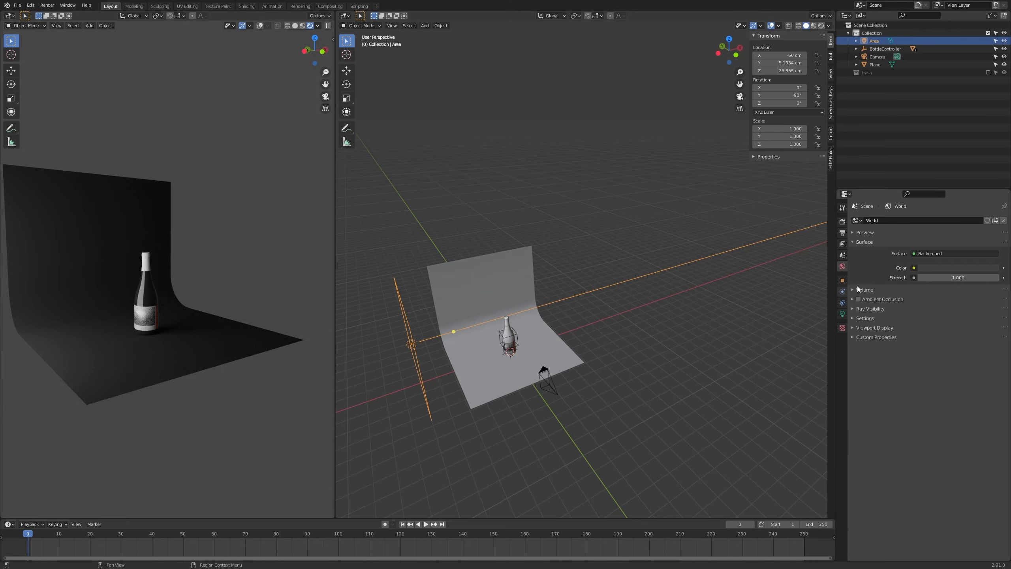
Set the world background color to white with a value of 1.
{"action": "left_click", "coordinate": [948, 269]}
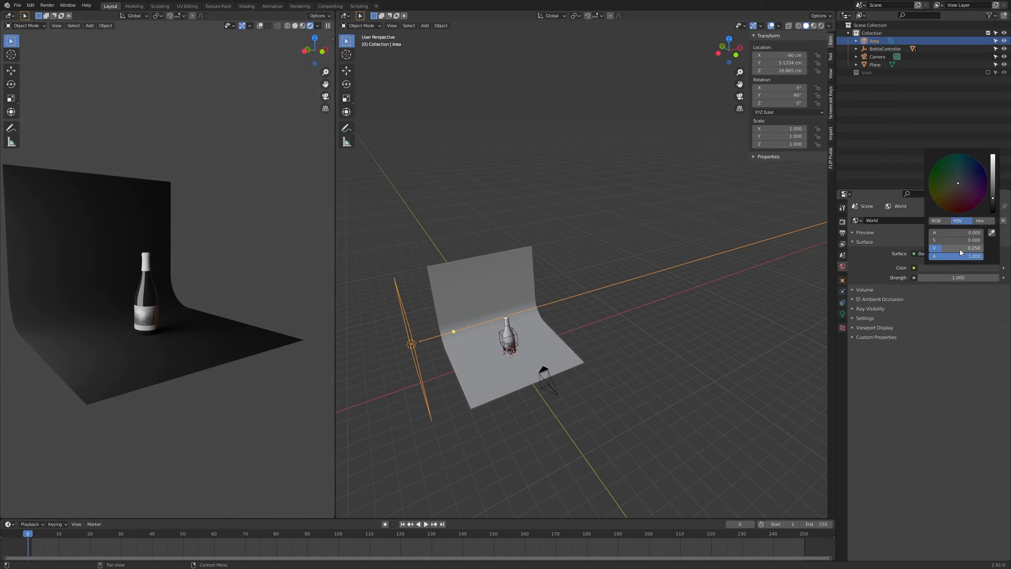
{"action": "left_click_drag", "start_coordinate": [959, 250], "coordinate": [997, 249]}
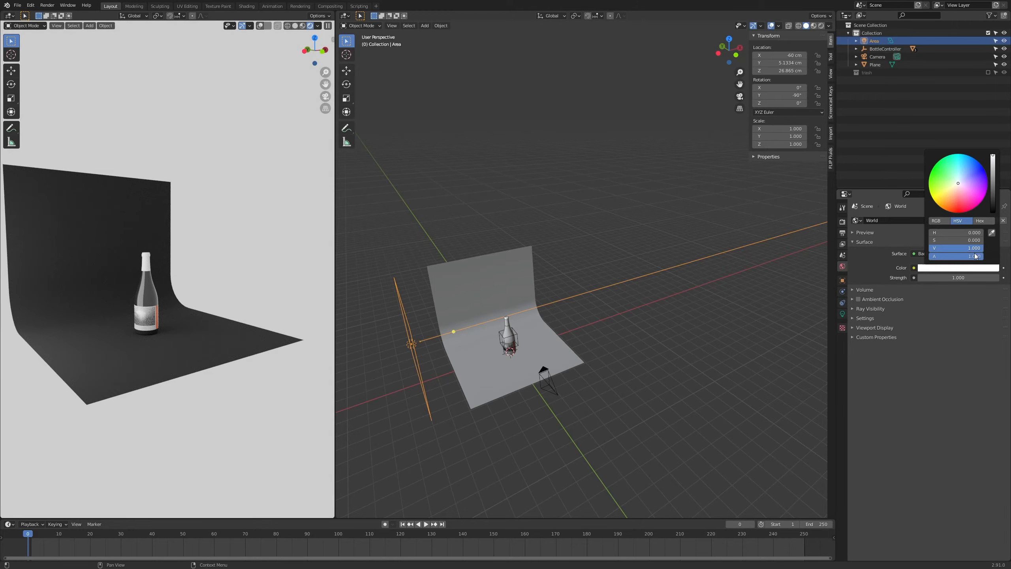
{"action": "middle_click_drag", "start_coordinate": [157, 358], "coordinate": [180, 368]}
{"action": "scroll", "coordinate": [109, 360], "scroll_direction": "down", "scroll_amount": 6}
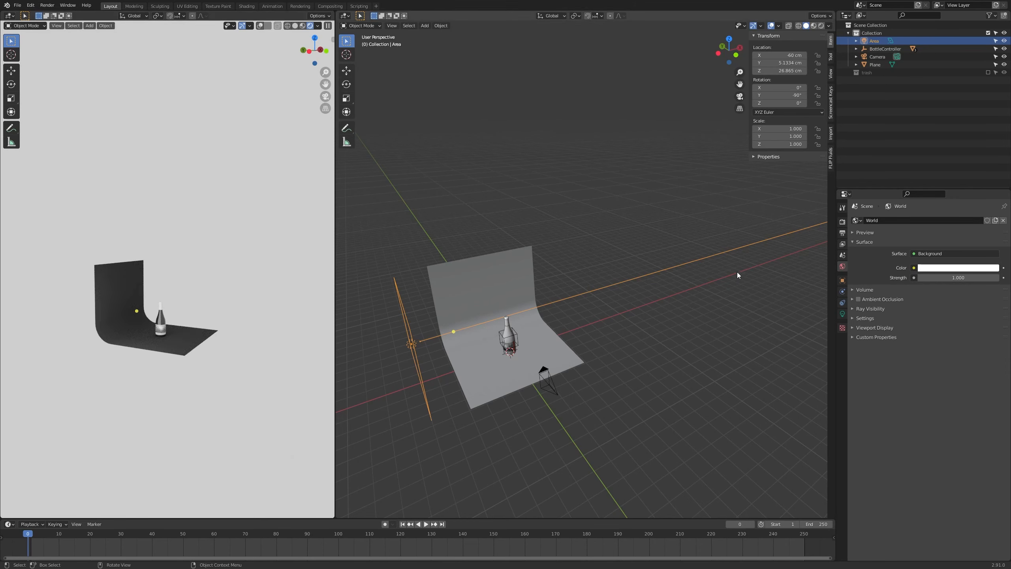
Set the world background strength to 0.1.
{"action": "left_click", "coordinate": [941, 269]}
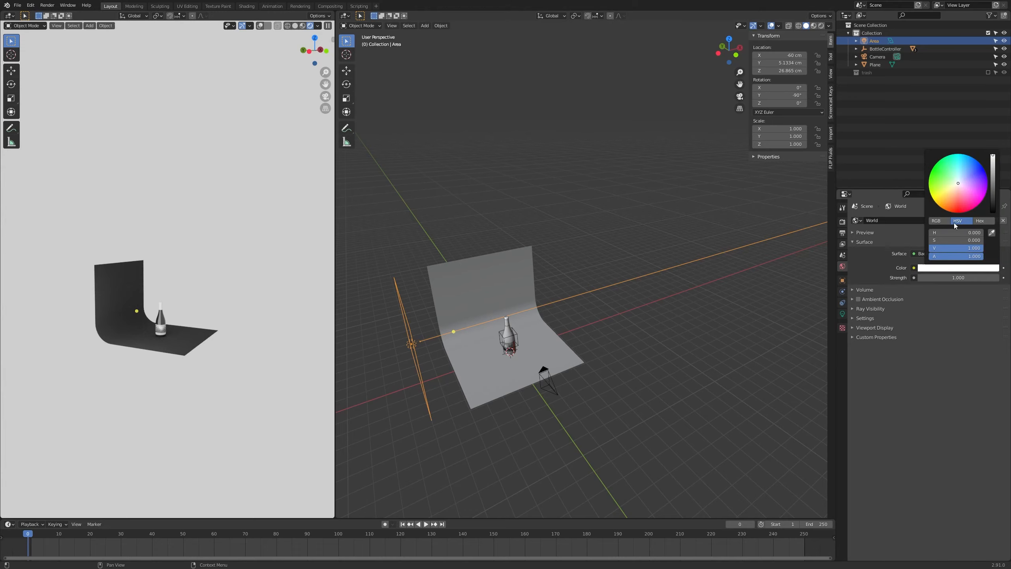
{"action": "left_click_drag", "start_coordinate": [970, 278], "coordinate": [927, 278]}
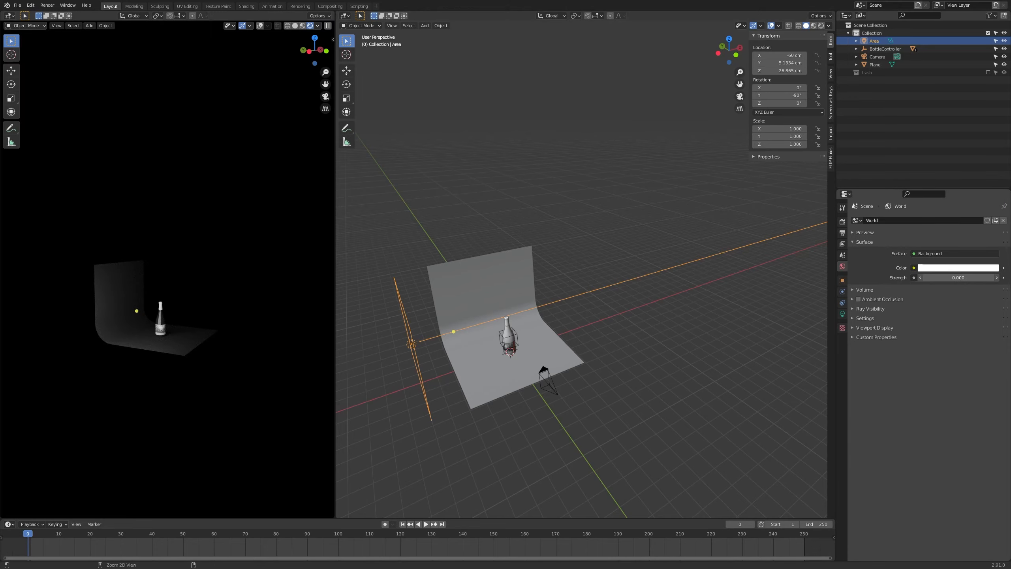
{"action": "left_click", "coordinate": [996, 278]}
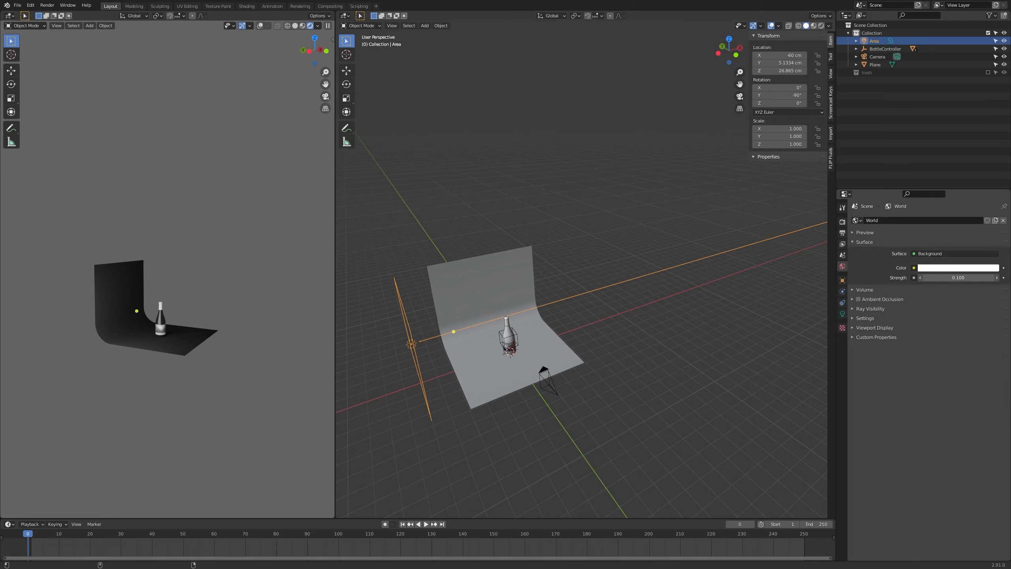
{"action": "left_click", "coordinate": [997, 278]}
{"action": "left_click", "coordinate": [920, 278]}
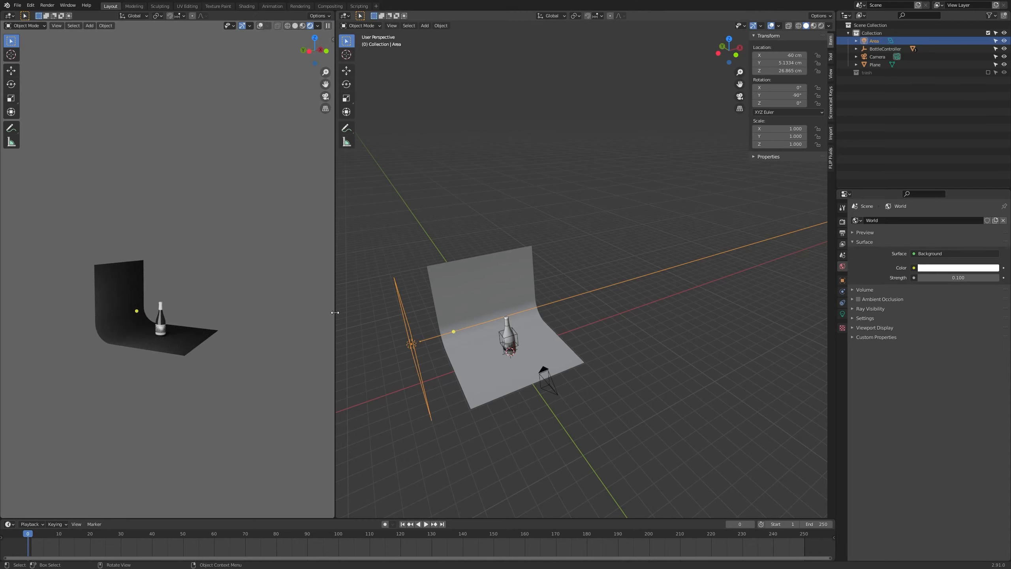
Examine the rendered bottle's right edge and overall lighting against the dark backdrop, up close and through the camera.
{"action": "middle_click_drag", "start_coordinate": [238, 319], "coordinate": [186, 316]}
{"action": "scroll", "coordinate": [196, 323], "scroll_direction": "up", "scroll_amount": 17}
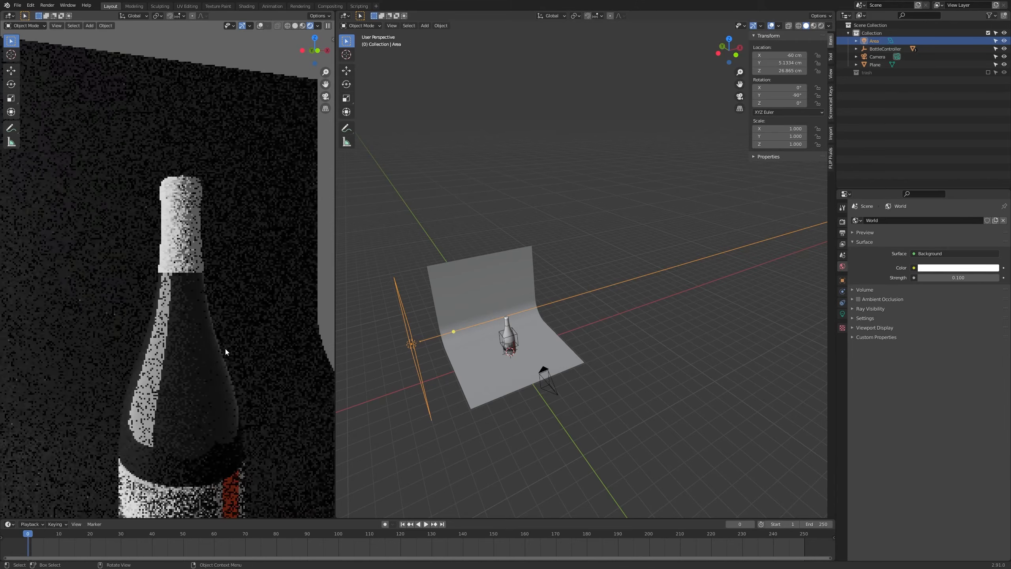
{"action": "scroll", "coordinate": [349, 353], "scroll_direction": "down", "scroll_amount": 2}
{"action": "scroll", "coordinate": [197, 343], "scroll_direction": "down", "scroll_amount": 5}
{"action": "scroll", "coordinate": [196, 341], "scroll_direction": "down", "scroll_amount": 5}
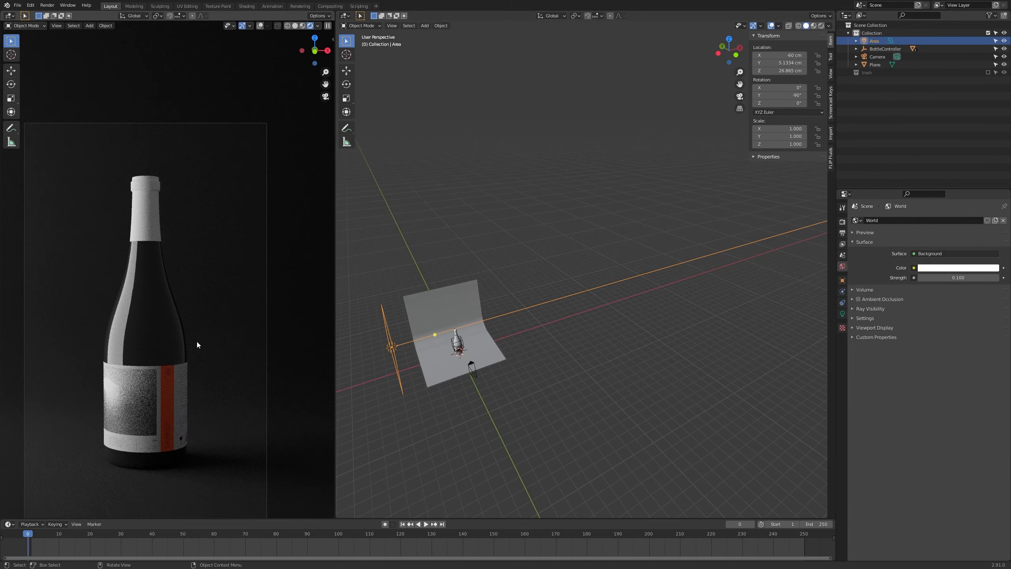
{"action": "scroll", "coordinate": [143, 256], "scroll_direction": "up", "scroll_amount": 6}
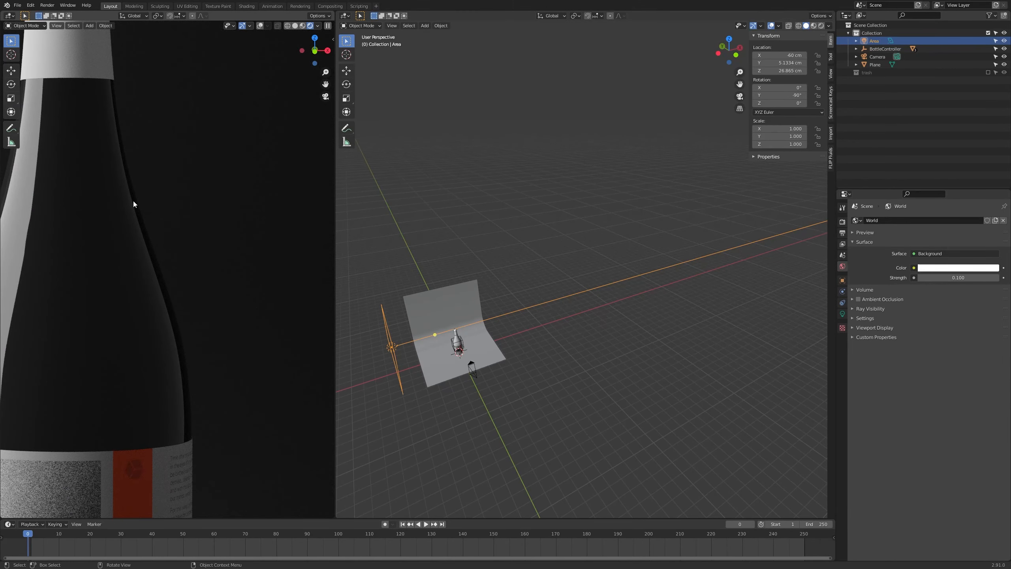
{"action": "scroll", "coordinate": [481, 336], "scroll_direction": "down", "scroll_amount": 5}
{"action": "scroll", "coordinate": [175, 320], "scroll_direction": "down", "scroll_amount": 6}
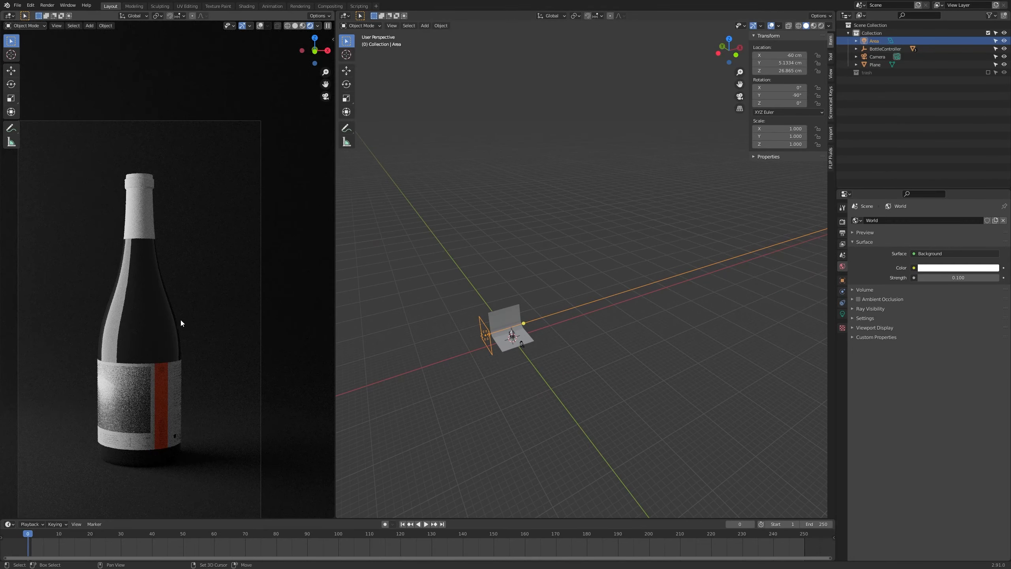
{"action": "scroll", "coordinate": [504, 319], "scroll_direction": "up", "scroll_amount": 9}
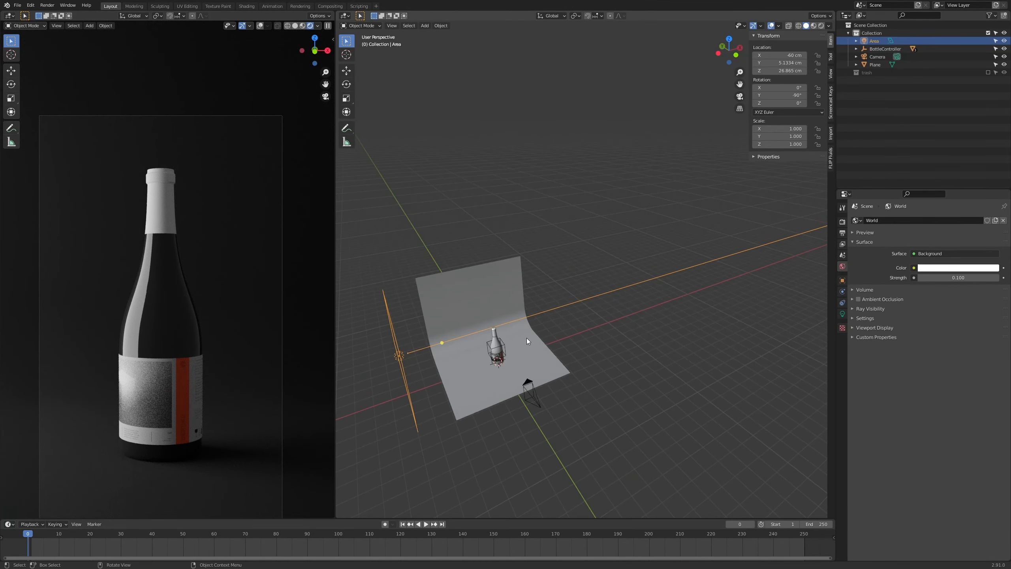
Add a point light at the scene origin.
{"action": "left_click", "coordinate": [569, 319]}
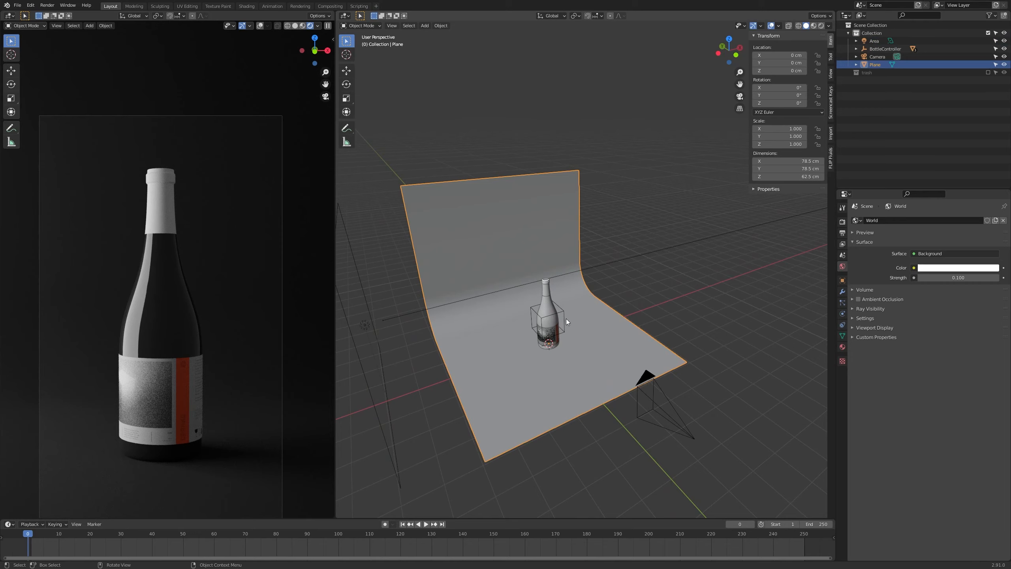
{"action": "scroll", "coordinate": [566, 319], "scroll_direction": "down", "scroll_amount": 4}
{"action": "key", "text": "shift+a"}
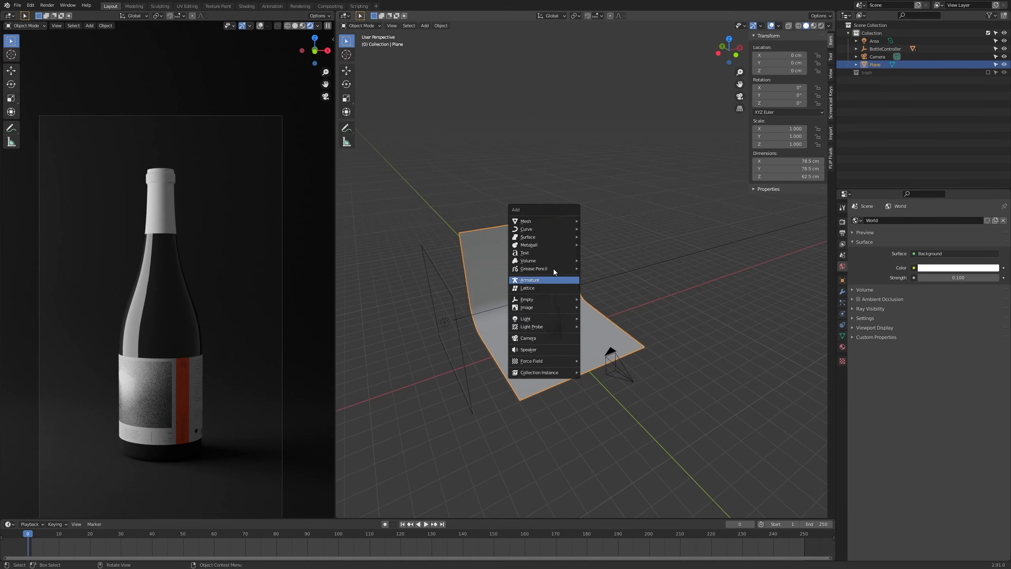
{"action": "mouse_move", "coordinate": [557, 318]}
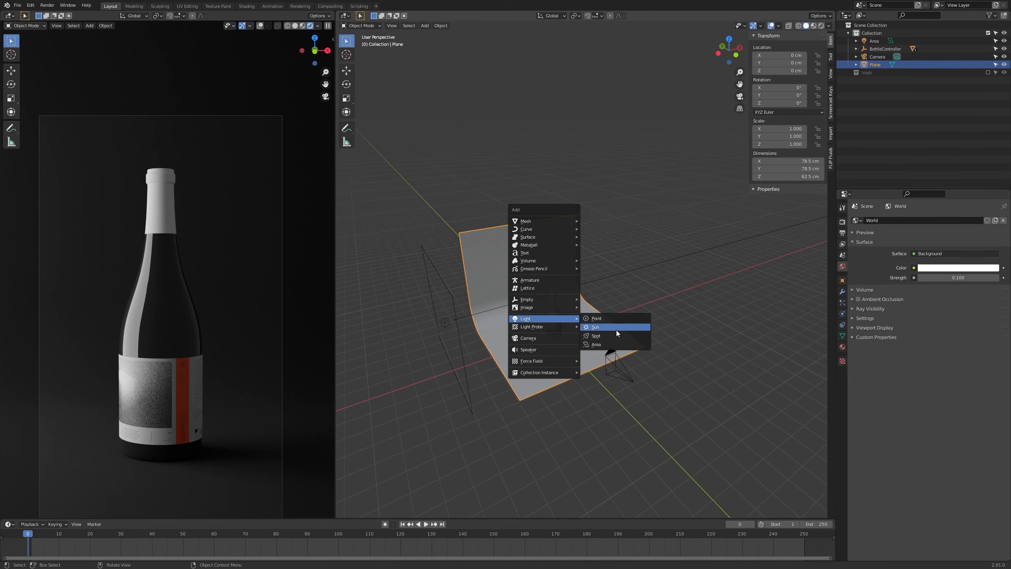
{"action": "left_click", "coordinate": [619, 316]}
Move the point light about 20.5 cm along Y behind the bottle and raise it about 22.4 cm along Z.
{"action": "scroll", "coordinate": [614, 336], "scroll_direction": "down", "scroll_amount": 5}
{"action": "key", "text": "g"}
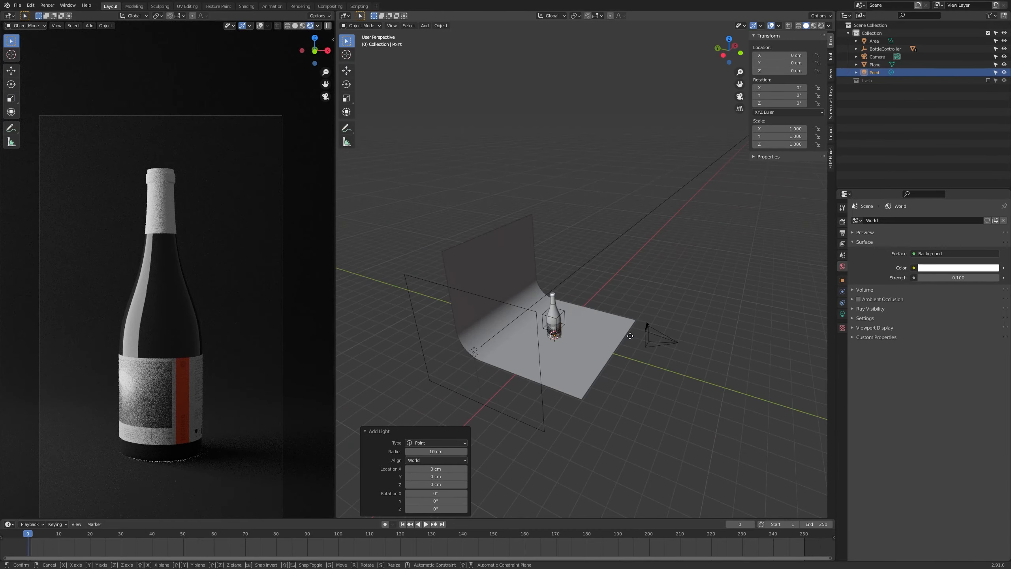
{"action": "key", "text": "y"}
{"action": "left_click", "coordinate": [602, 330]}
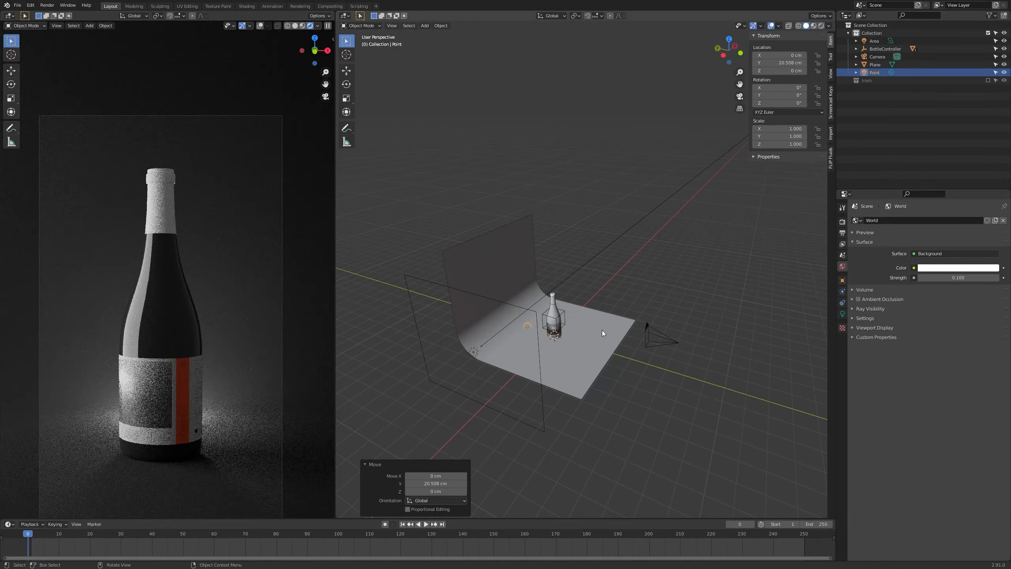
{"action": "key", "text": "g"}
{"action": "key", "text": "z"}
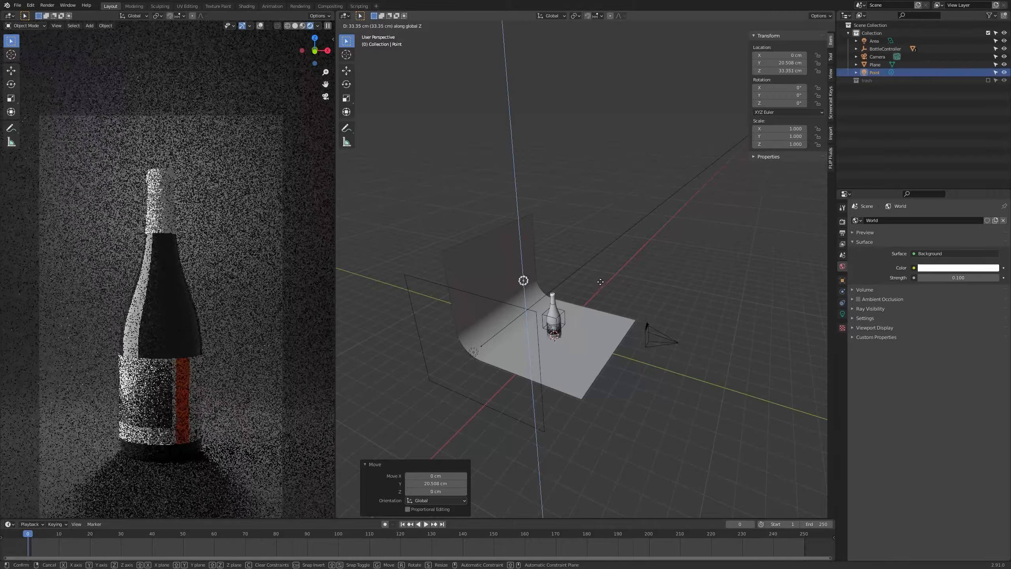
{"action": "left_click", "coordinate": [598, 300]}
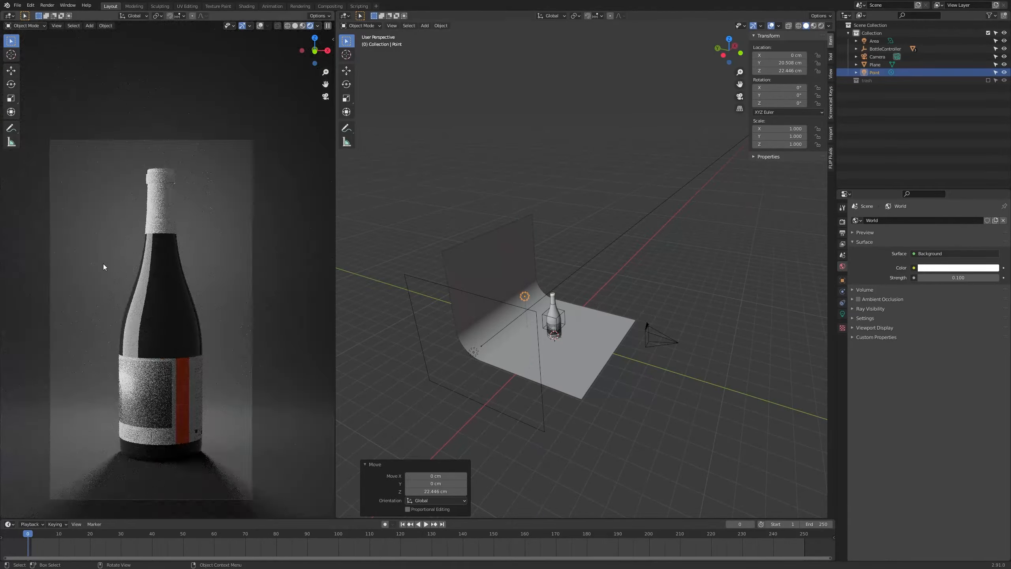
Set a render border around the camera frame so the rendered preview is limited to the shot.
{"action": "scroll", "coordinate": [118, 261], "scroll_direction": "down", "scroll_amount": 3}
{"action": "scroll", "coordinate": [218, 271], "scroll_direction": "up", "scroll_amount": 1}
{"action": "middle_click_drag", "start_coordinate": [229, 274], "coordinate": [219, 259], "text": "shift"}
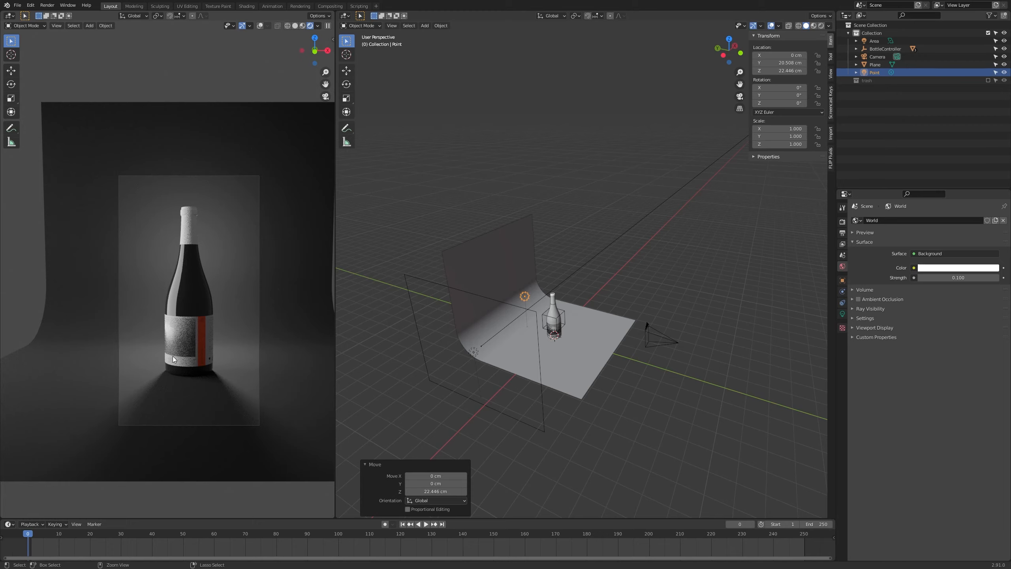
{"action": "left_click_drag", "start_coordinate": [85, 114], "coordinate": [310, 478]}
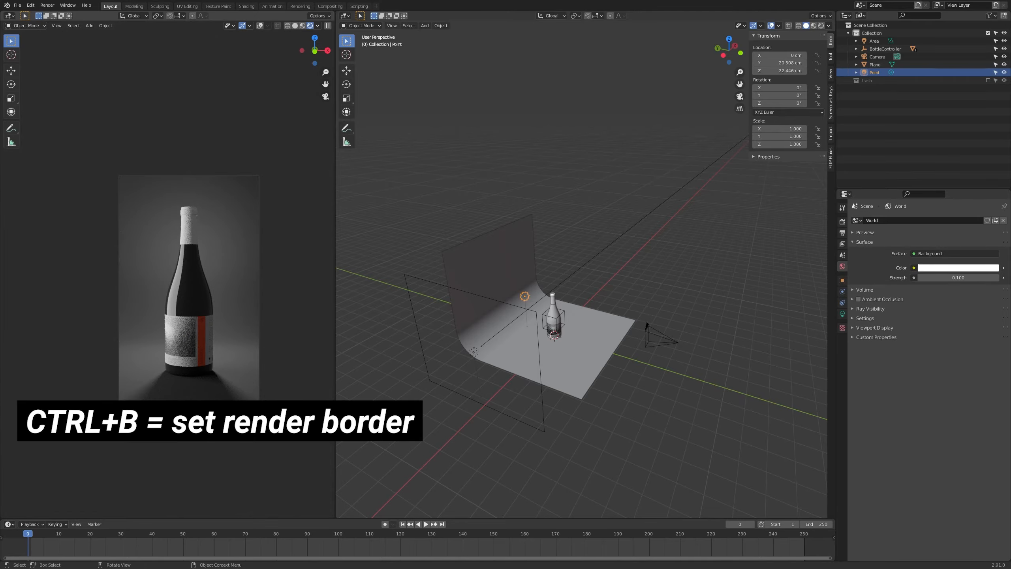
{"action": "scroll", "coordinate": [197, 382], "scroll_direction": "up", "scroll_amount": 4}
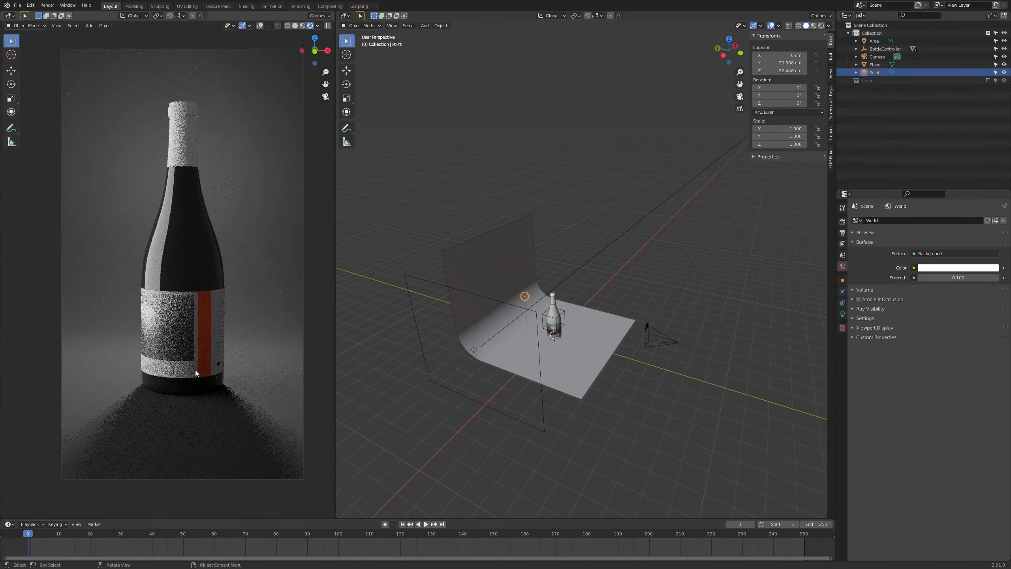
{"action": "middle_click_drag", "start_coordinate": [208, 329], "coordinate": [203, 349], "text": "shift"}
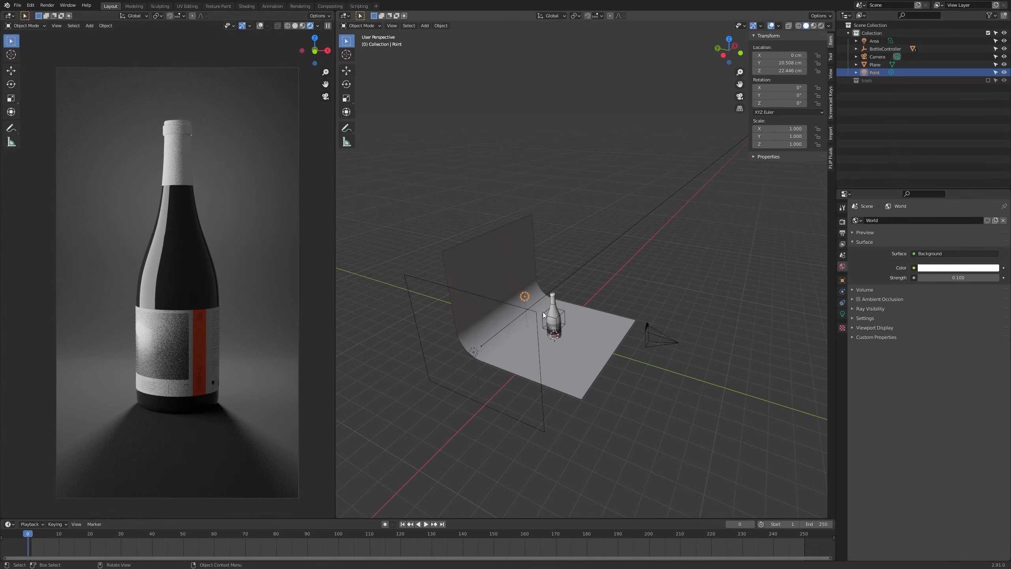
{"action": "middle_click_drag", "start_coordinate": [641, 322], "coordinate": [579, 316]}
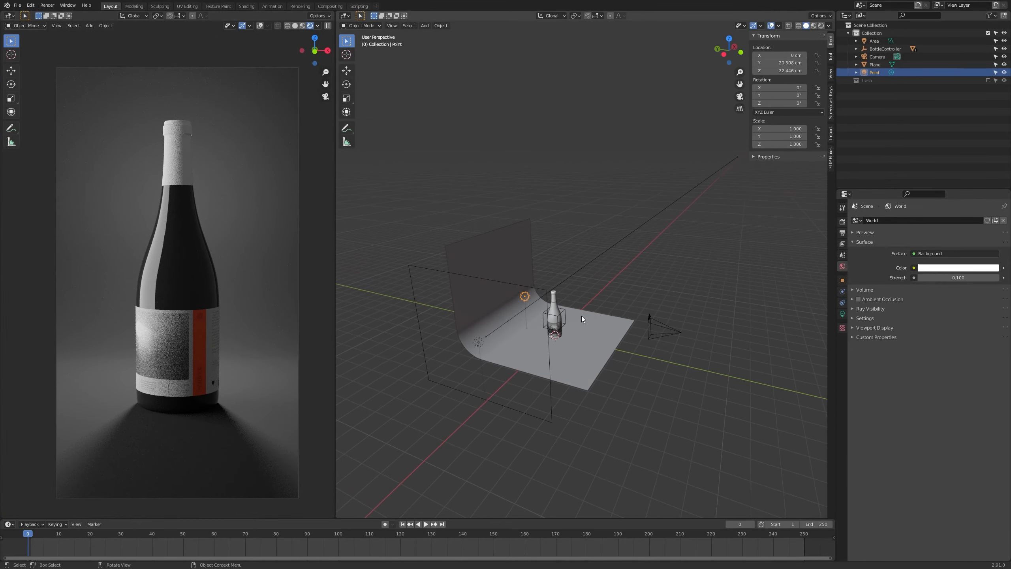
{"action": "key", "text": "g"}
{"action": "key", "text": "z"}
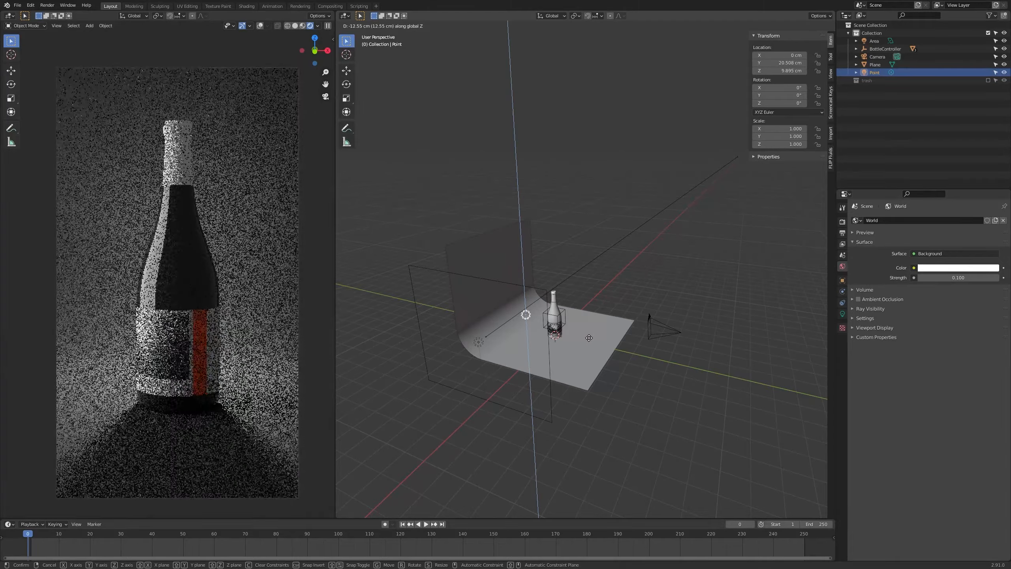
{"action": "right_click", "coordinate": [588, 317]}
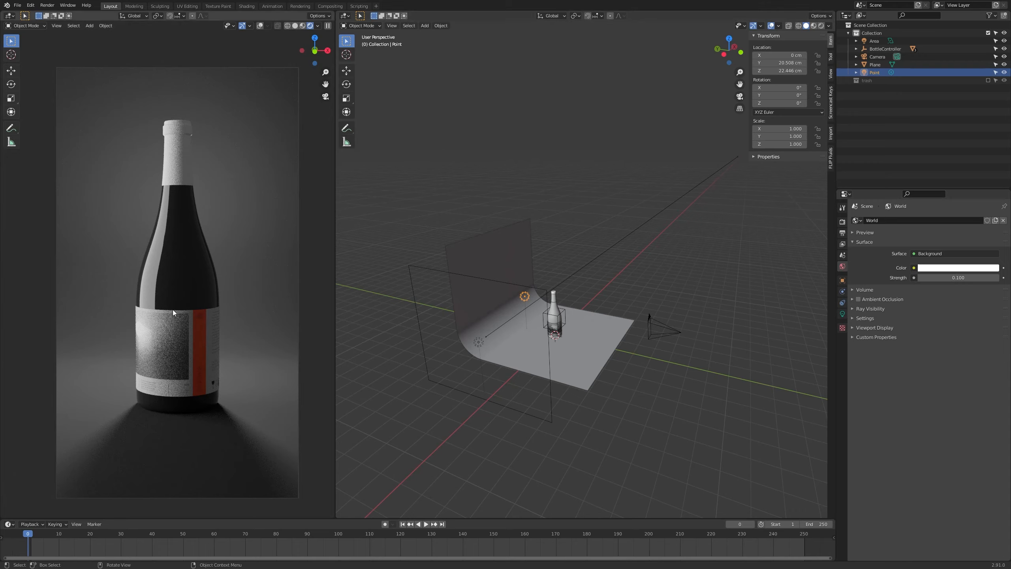
{"action": "left_click_drag", "start_coordinate": [943, 274], "coordinate": [991, 274]}
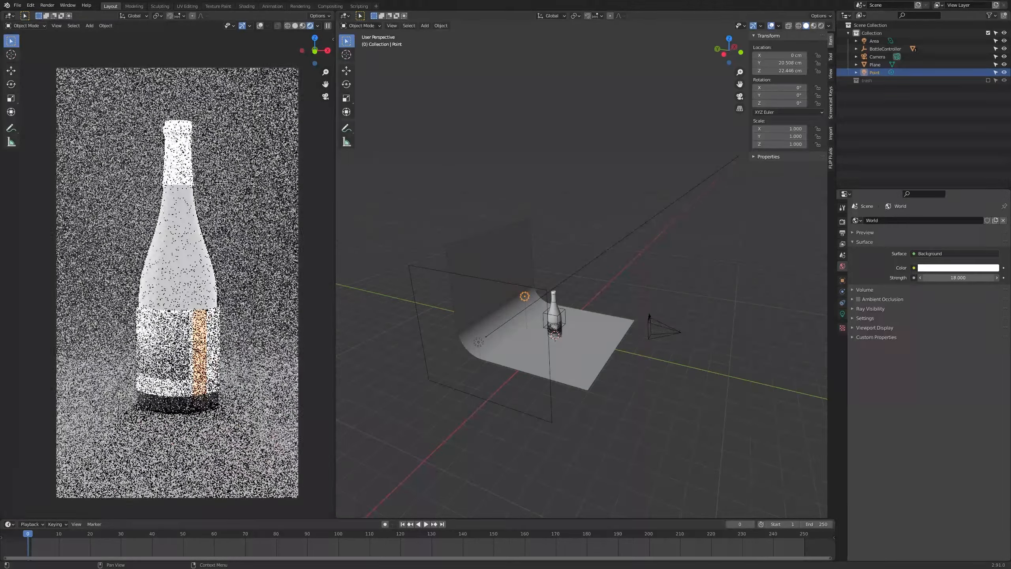
{"action": "key", "text": "ctrl+z"}
Set the point light's power to 30 W and increase its radius to 12 cm.
{"action": "left_click", "coordinate": [842, 314]}
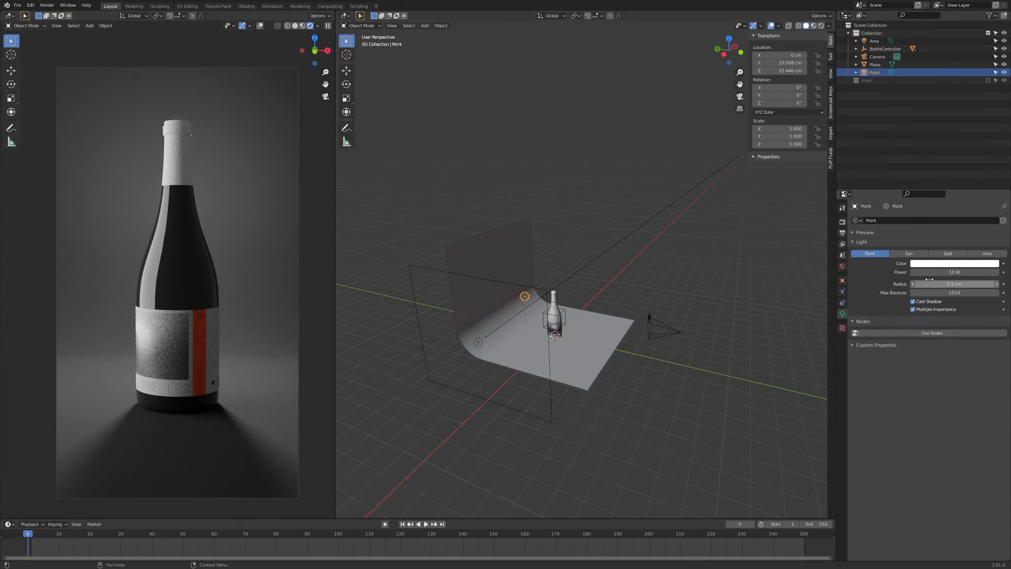
{"action": "left_click_drag", "start_coordinate": [957, 272], "coordinate": [1005, 272]}
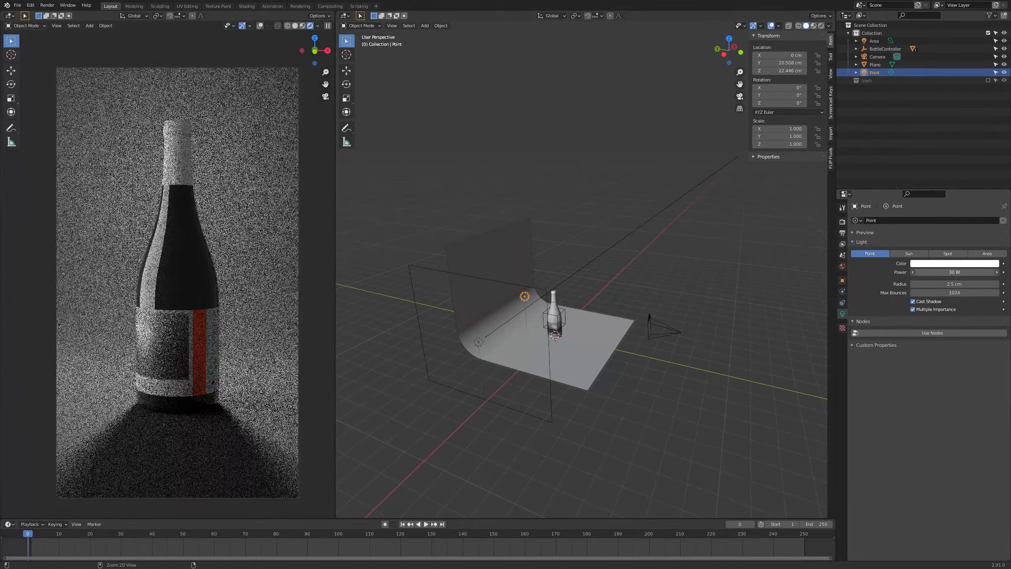
{"action": "left_click_drag", "start_coordinate": [946, 284], "coordinate": [948, 284]}
{"action": "middle_click_drag", "start_coordinate": [637, 316], "coordinate": [598, 312]}
{"action": "key", "text": "KP_1"}
{"action": "scroll", "coordinate": [578, 309], "scroll_direction": "up", "scroll_amount": 7}
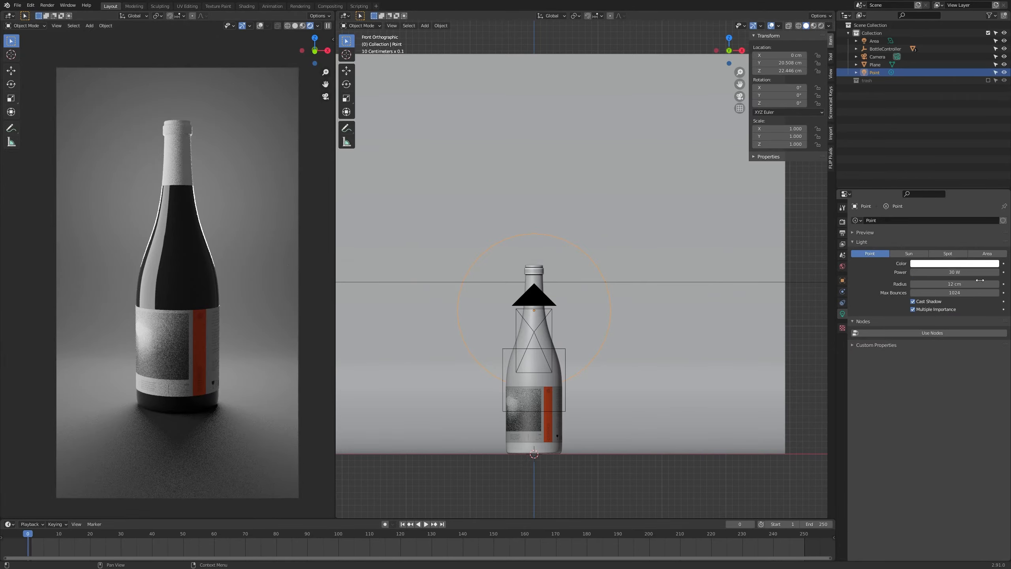
Try point light radii of about 4.1 cm, 14.2 cm and 20 cm, comparing the rim highlights on the bottle.
{"action": "left_click_drag", "start_coordinate": [979, 282], "coordinate": [963, 282]}
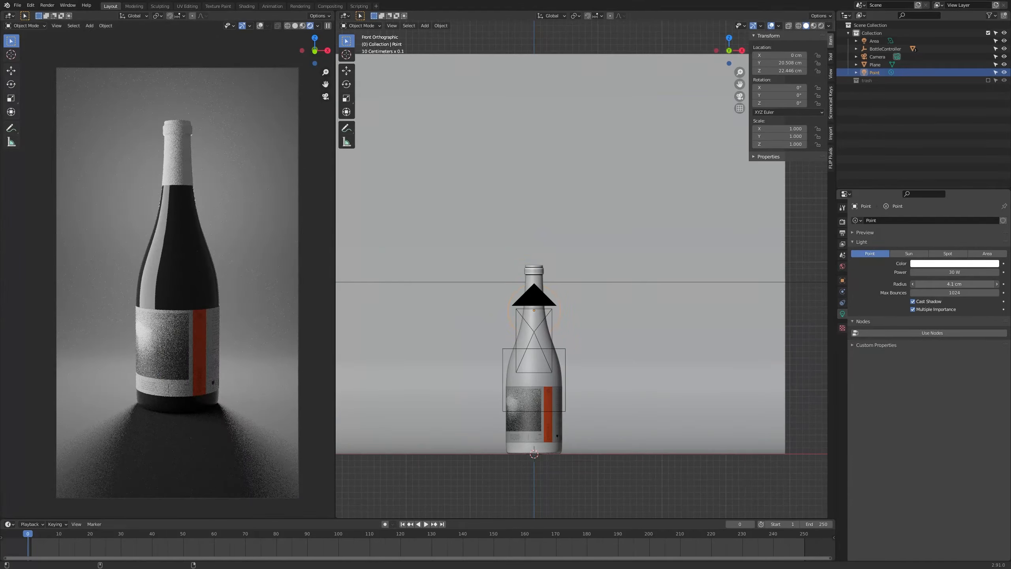
{"action": "scroll", "coordinate": [148, 181], "scroll_direction": "up", "scroll_amount": 5}
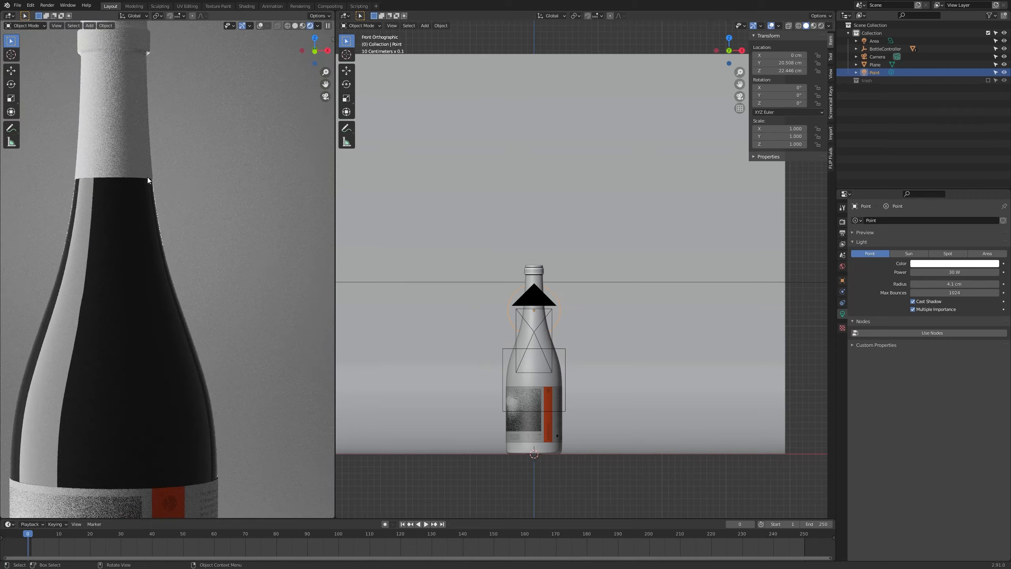
{"action": "key", "text": "KP_0"}
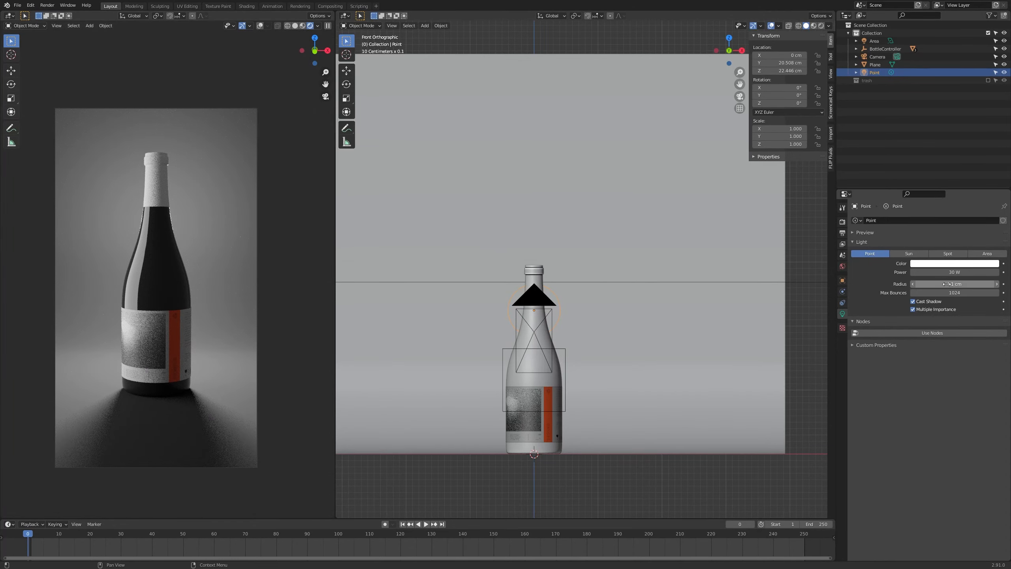
{"action": "left_click_drag", "start_coordinate": [947, 283], "coordinate": [1007, 284]}
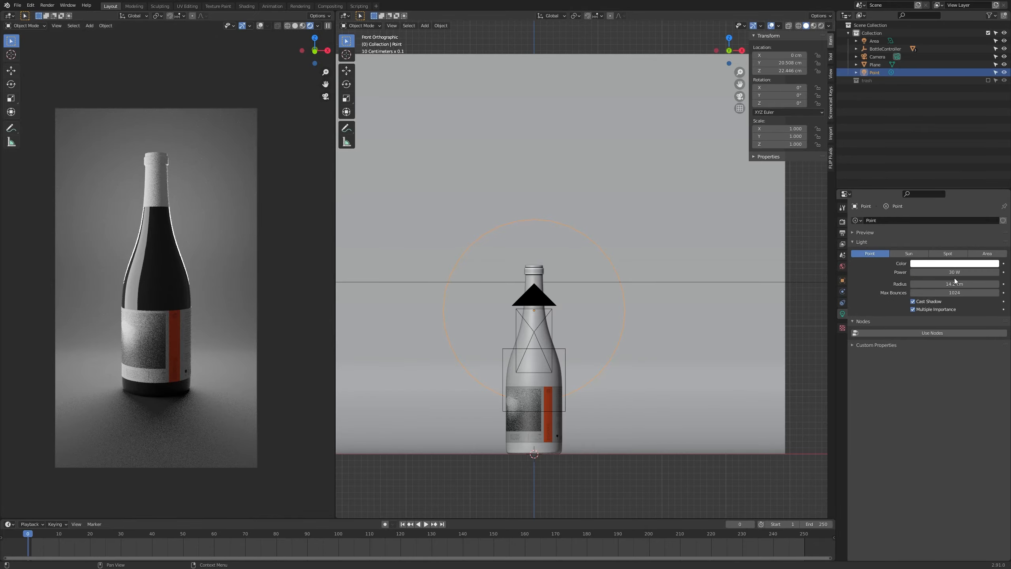
{"action": "left_click", "coordinate": [942, 284]}
{"action": "type", "text": "20"}
{"action": "key", "text": "Return"}
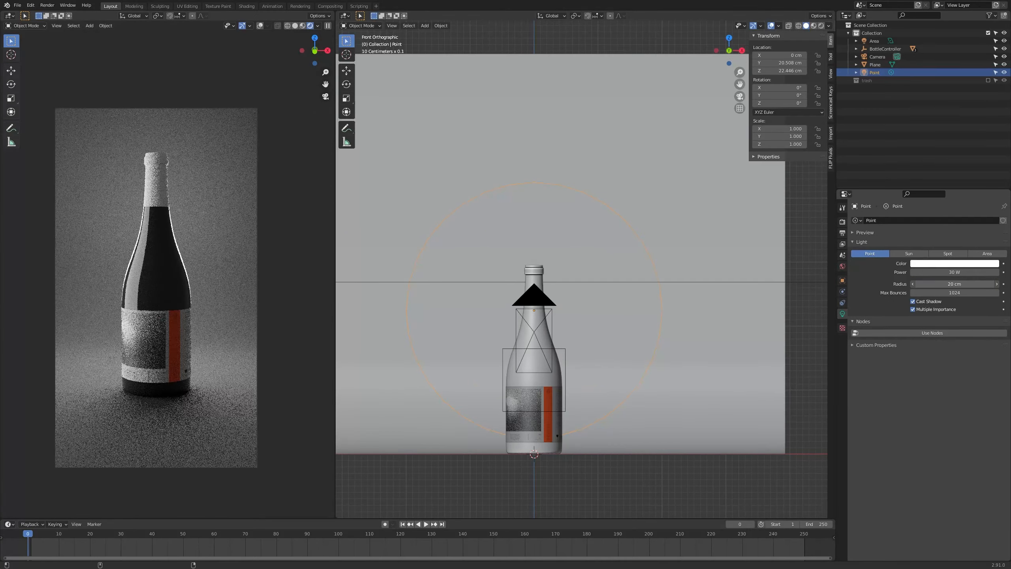
Compare point light radii of 10 cm and 20 cm, ending at about 13.9 cm.
{"action": "key", "text": "Return"}
{"action": "type", "text": "10"}
{"action": "key", "text": "Return"}
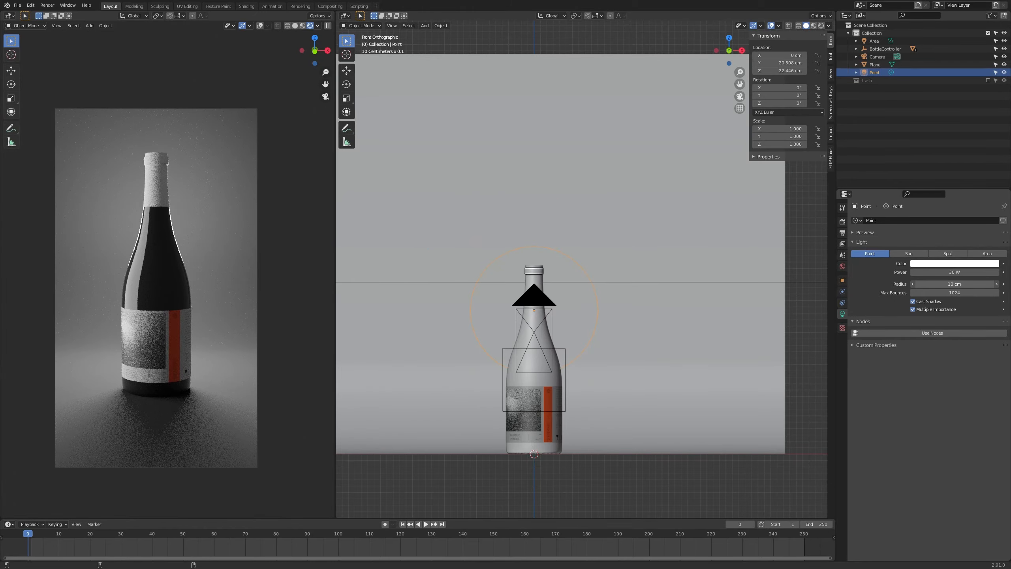
{"action": "scroll", "coordinate": [954, 284], "scroll_direction": "up", "scroll_amount": 3, "text": "ctrl"}
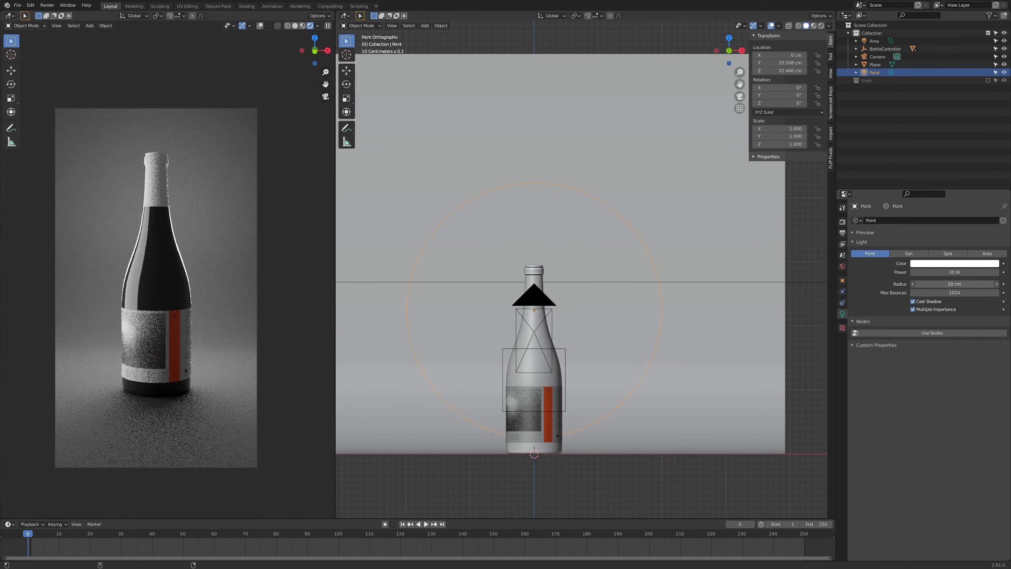
{"action": "scroll", "coordinate": [954, 283], "scroll_direction": "down", "scroll_amount": 2, "text": "ctrl"}
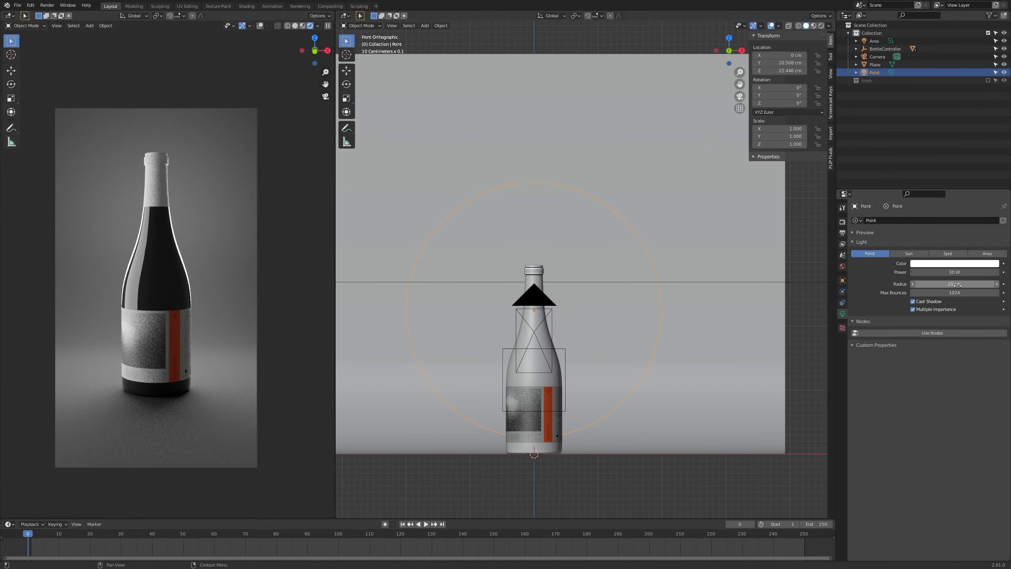
{"action": "left_click_drag", "start_coordinate": [958, 285], "coordinate": [934, 285]}
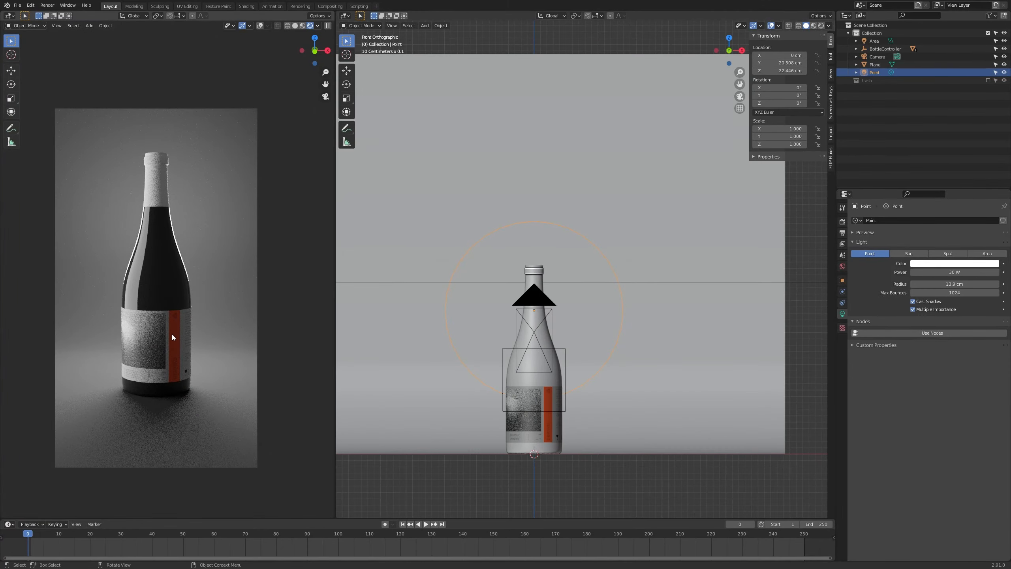
Lower the point light about 5.3 cm along Z behind the bottle and set its radius to 10 cm.
{"action": "key", "text": "g"}
{"action": "key", "text": "z"}
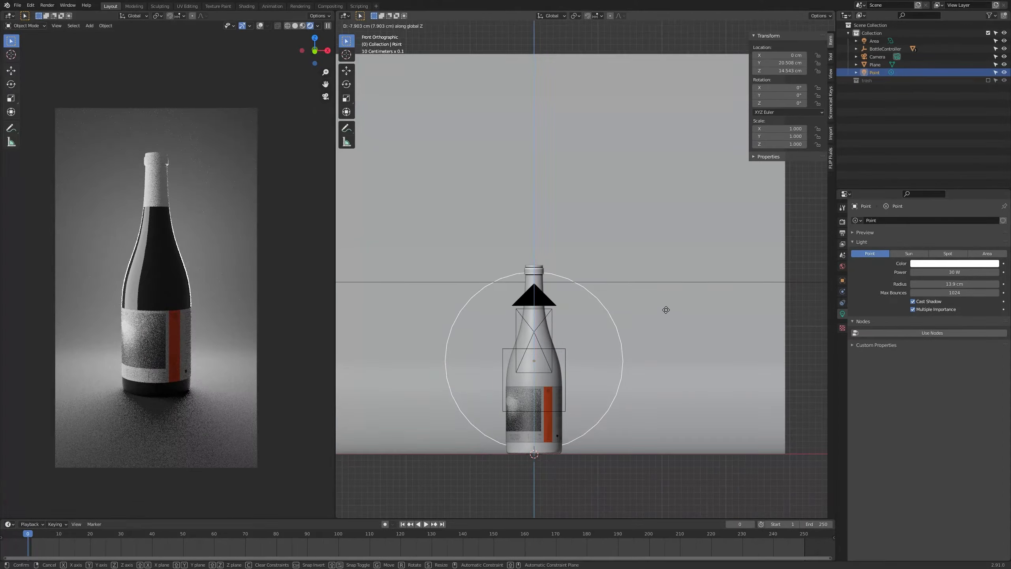
{"action": "left_click", "coordinate": [666, 293]}
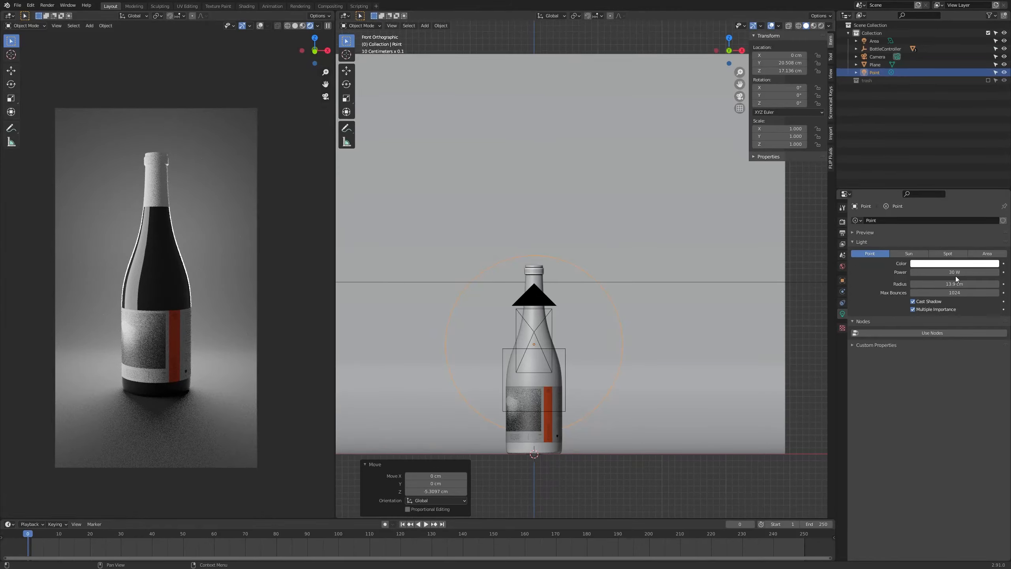
{"action": "key", "text": "ctrl+z"}
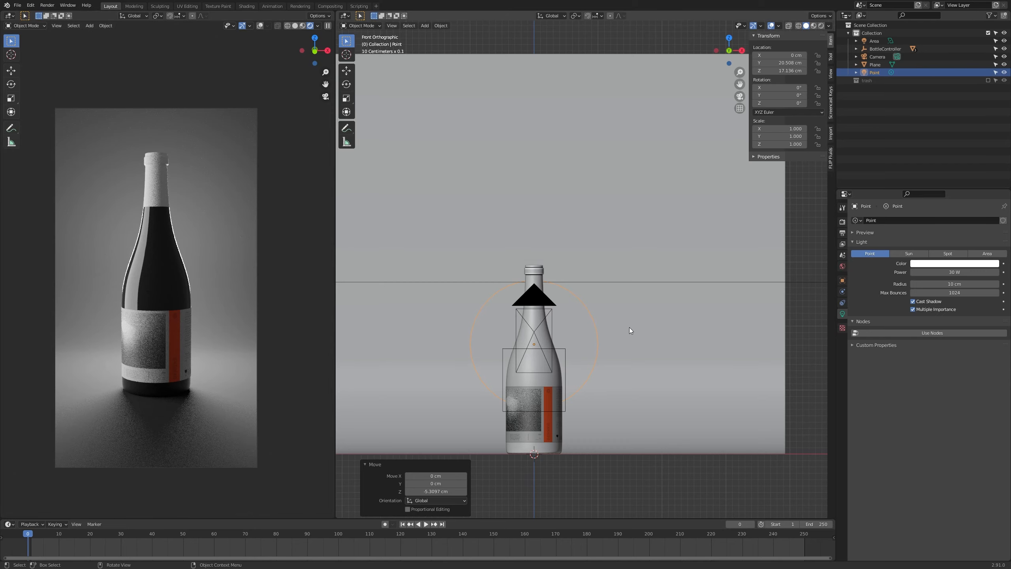
Duplicate the side area light to the opposite side of the bottle and rotate the copy 180° to face it.
{"action": "scroll", "coordinate": [629, 327], "scroll_direction": "down", "scroll_amount": 2}
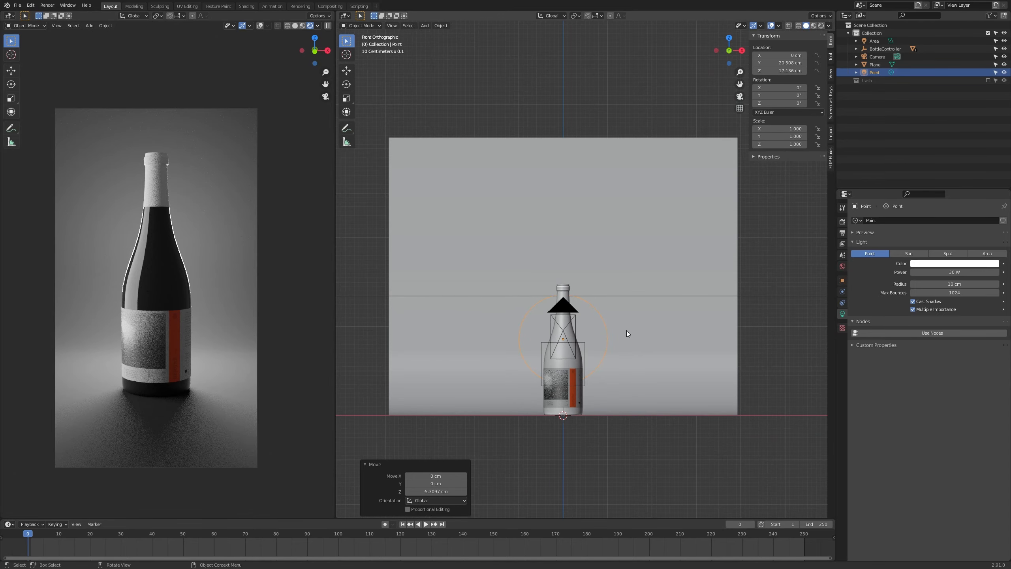
{"action": "middle_click_drag", "start_coordinate": [626, 330], "coordinate": [502, 378]}
{"action": "left_click", "coordinate": [502, 377]}
{"action": "key", "text": "KP_7"}
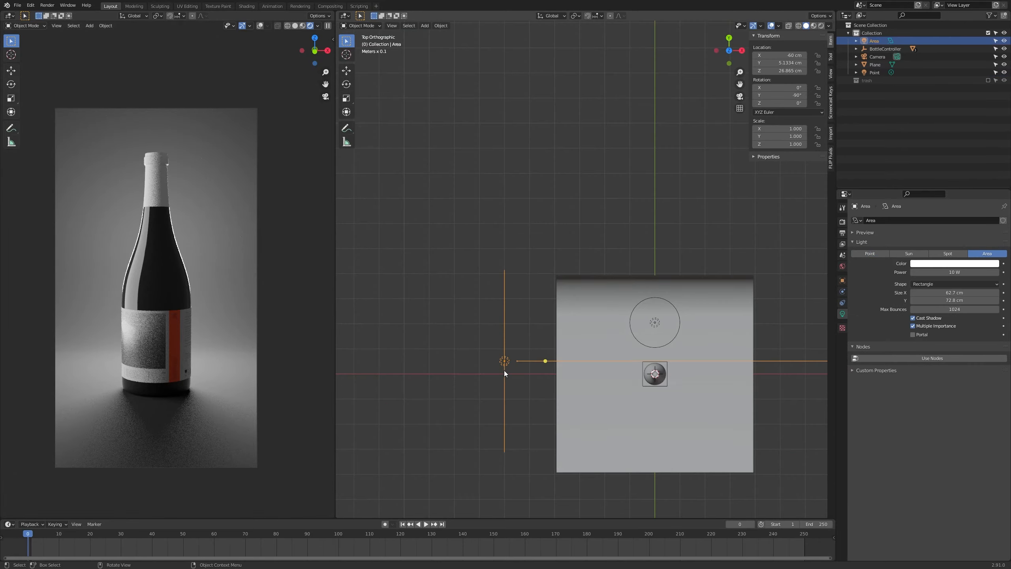
{"action": "middle_click_drag", "start_coordinate": [500, 364], "coordinate": [305, 314], "text": "shift"}
{"action": "key", "text": "shift+d"}
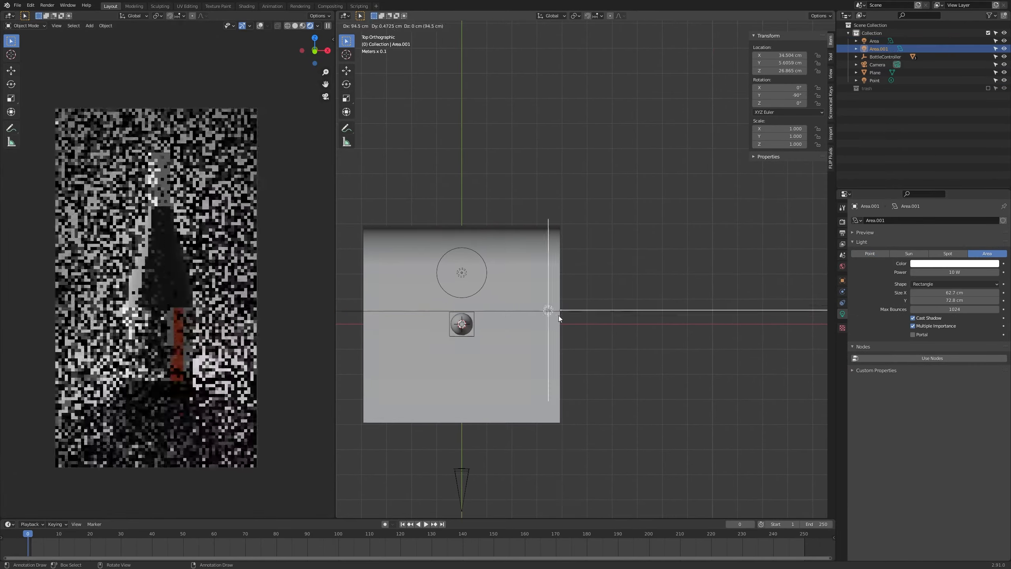
{"action": "left_click", "coordinate": [557, 315]}
{"action": "key", "text": "r"}
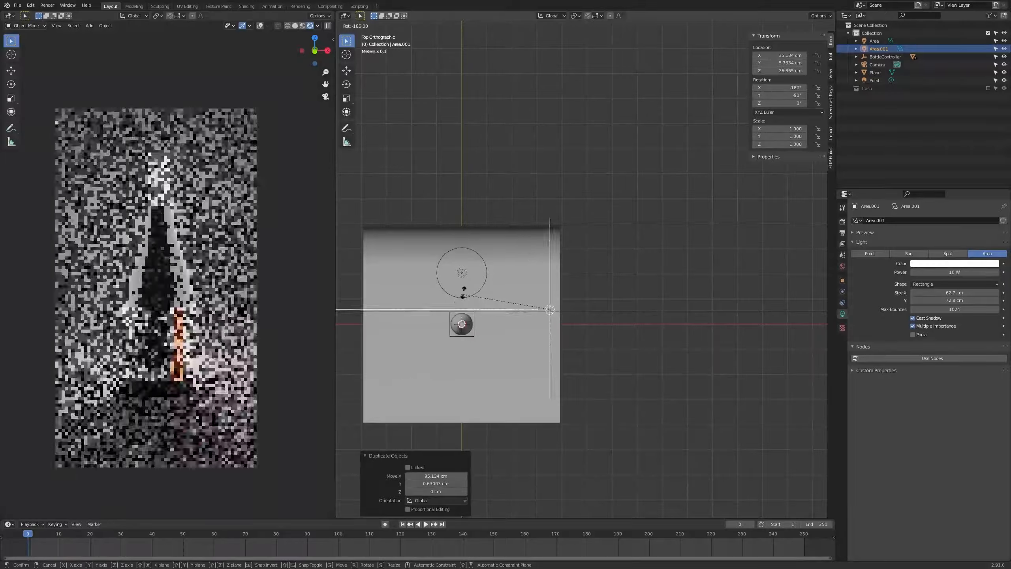
{"action": "left_click", "coordinate": [468, 292]}
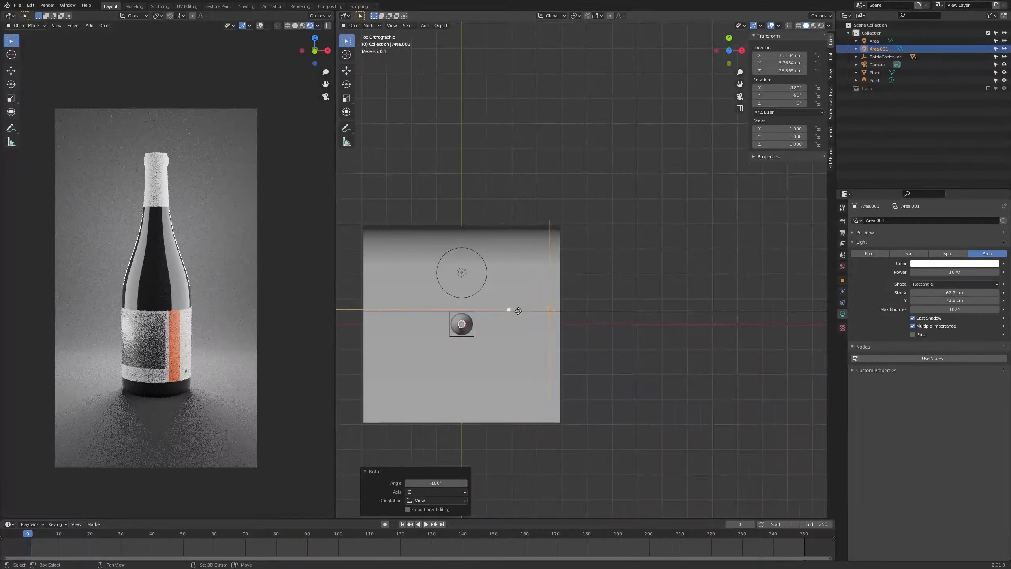
Move the duplicated area light about -13.4 cm along X and -31.3 cm along Y, try a lower power, and undo the power change.
{"action": "middle_click_drag", "start_coordinate": [522, 307], "coordinate": [546, 296], "text": "shift"}
{"action": "key", "text": "g"}
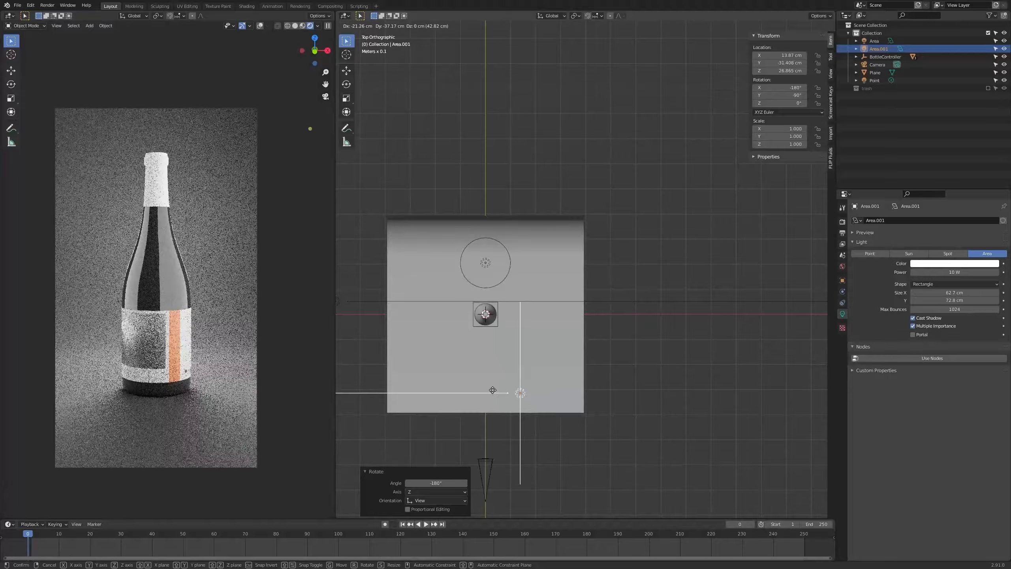
{"action": "left_click", "coordinate": [515, 372]}
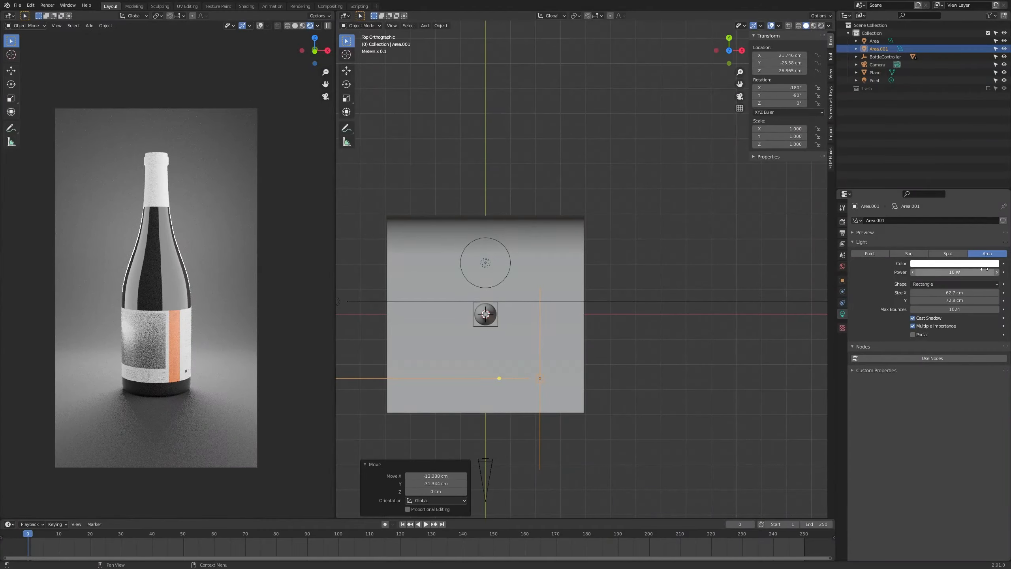
{"action": "left_click_drag", "start_coordinate": [984, 269], "coordinate": [927, 272]}
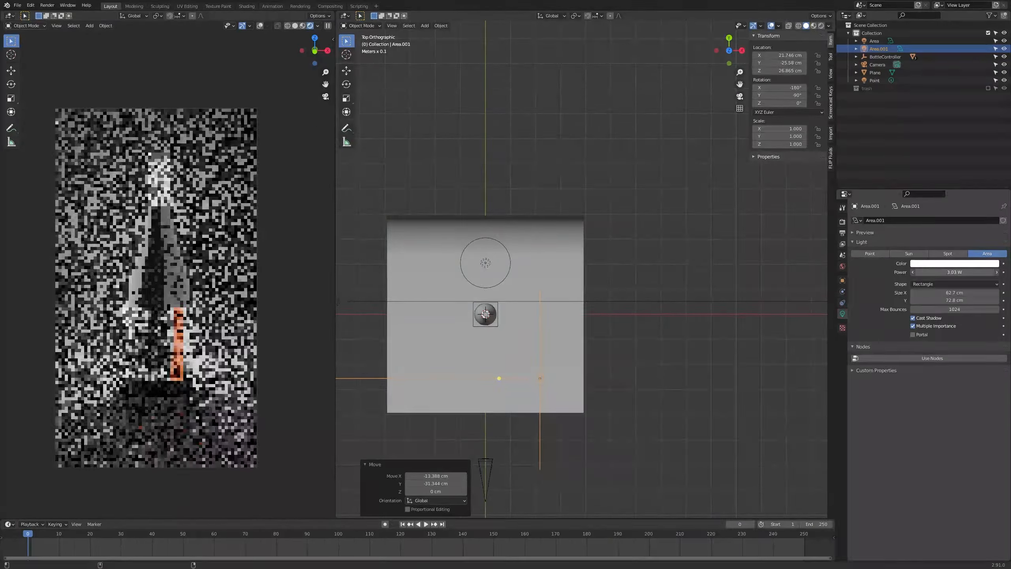
{"action": "key", "text": "ctrl+z"}
{"action": "key", "text": "ctrl+z"}
{"action": "key", "text": "ctrl+z"}
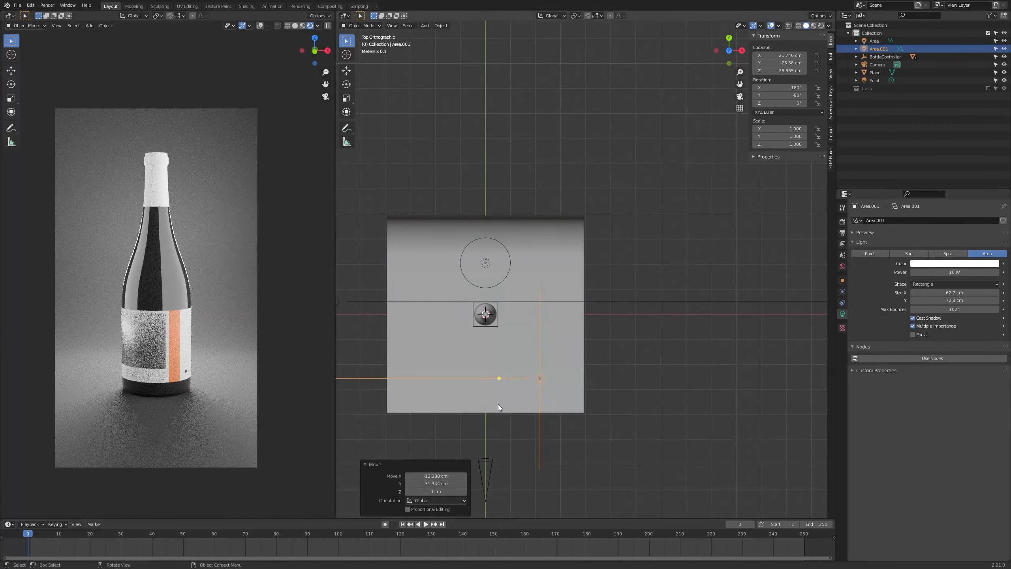
Delete the duplicated area light.
{"action": "middle_click_drag", "start_coordinate": [497, 404], "coordinate": [529, 356]}
{"action": "key", "text": "x"}
{"action": "left_click", "coordinate": [441, 331]}
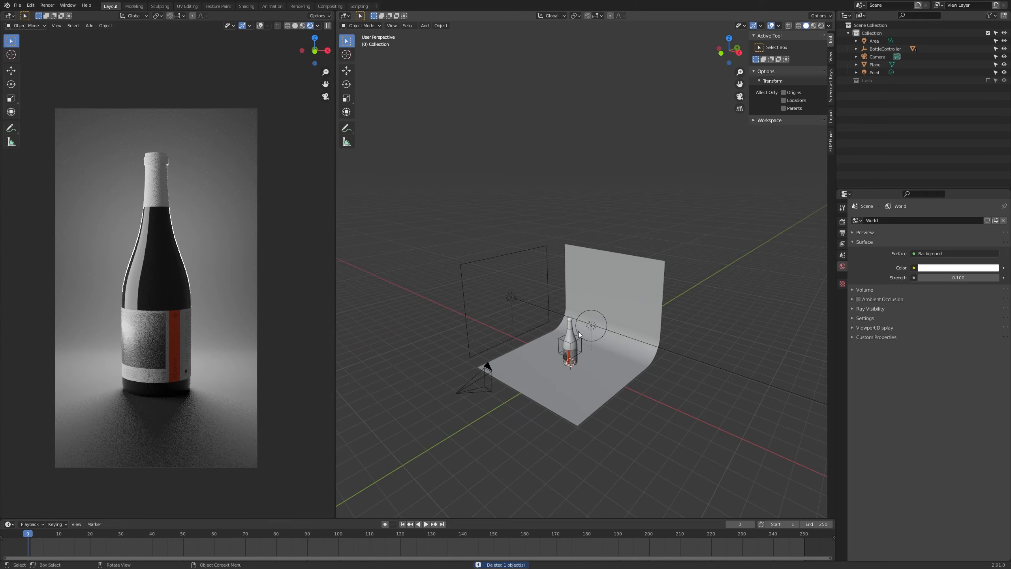
Add a 20 cm plane mesh at the scene origin.
{"action": "middle_click_drag", "start_coordinate": [583, 281], "coordinate": [562, 331]}
{"action": "scroll", "coordinate": [576, 336], "scroll_direction": "up", "scroll_amount": 2}
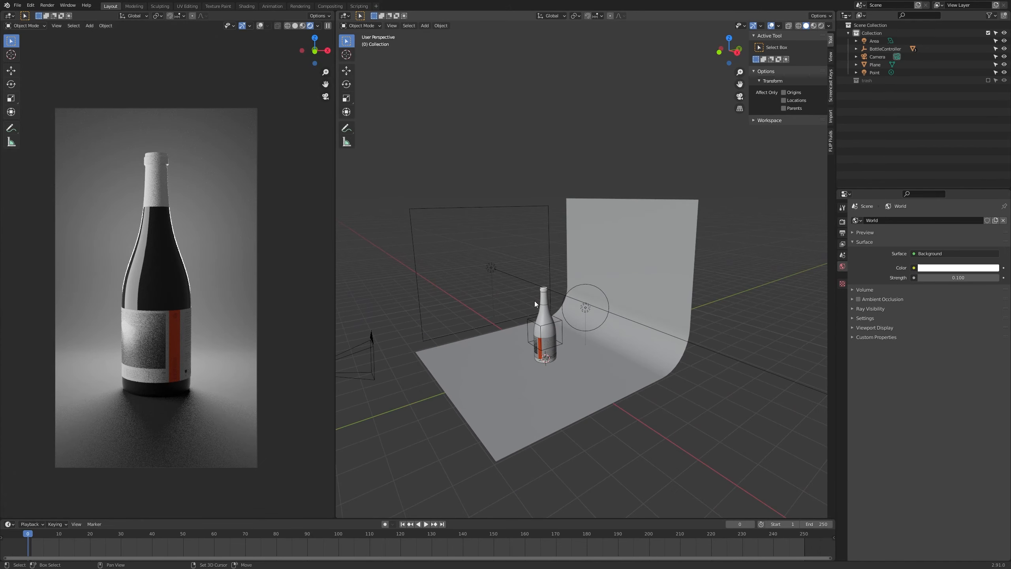
{"action": "key", "text": "shift+a"}
{"action": "mouse_move", "coordinate": [513, 202]}
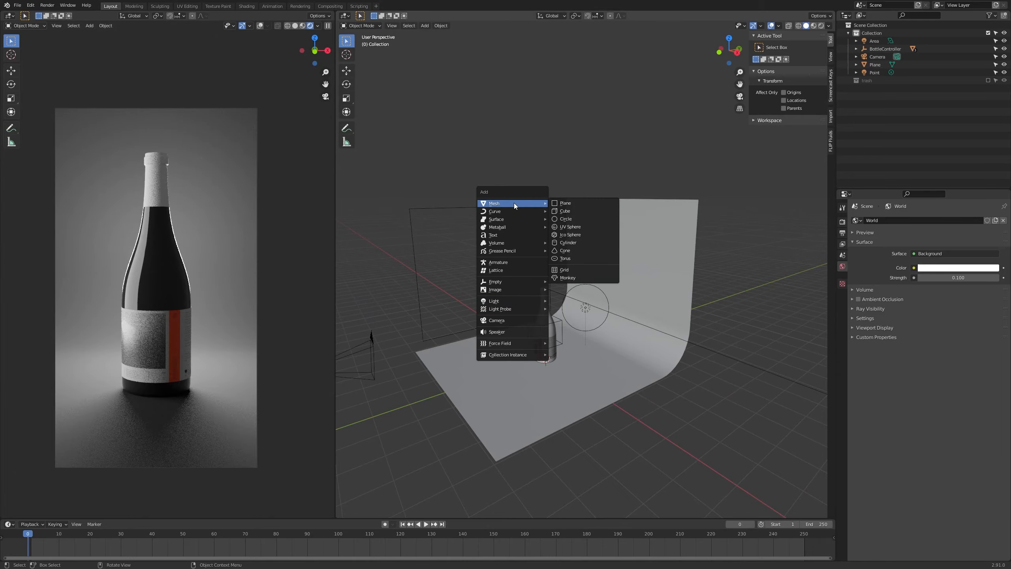
{"action": "left_click", "coordinate": [584, 202]}
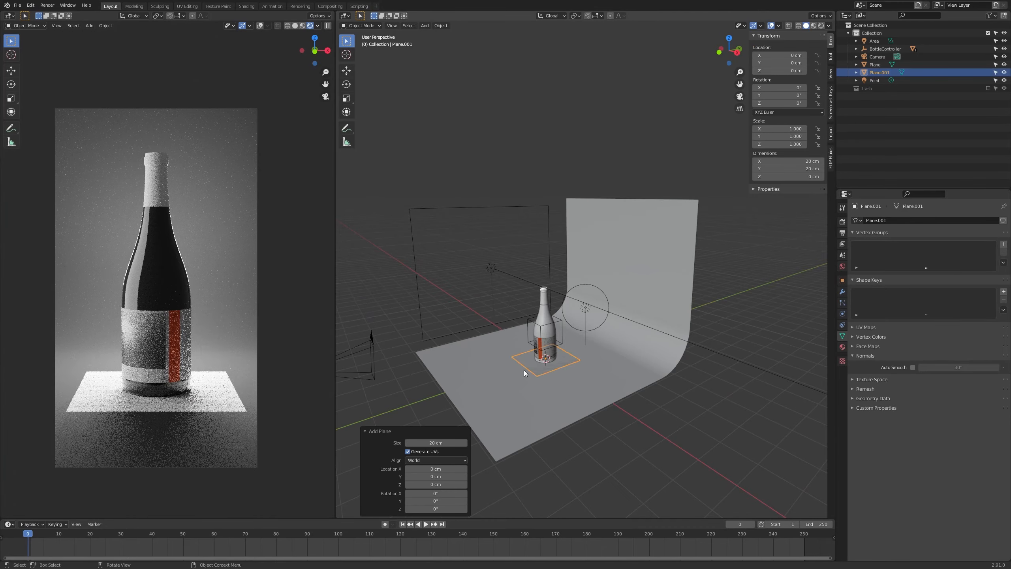
Move the new plane about 16.2 cm along X, -12.9 cm along Y and 28.5 cm up along Z, beside the bottle.
{"action": "middle_click_drag", "start_coordinate": [524, 370], "coordinate": [638, 381]}
{"action": "key", "text": "g"}
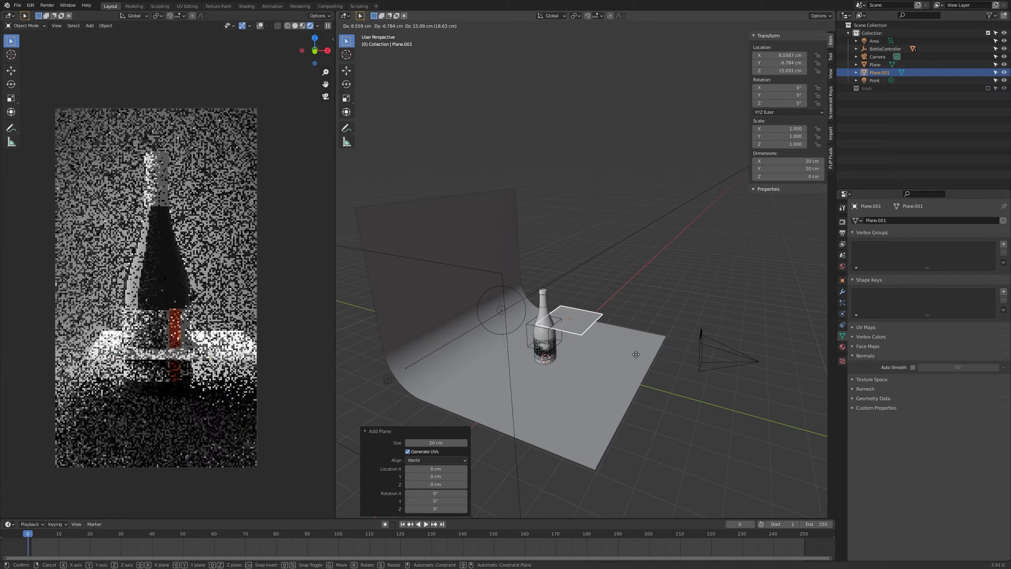
{"action": "left_click", "coordinate": [655, 322]}
{"action": "middle_click_drag", "start_coordinate": [656, 322], "coordinate": [584, 301]}
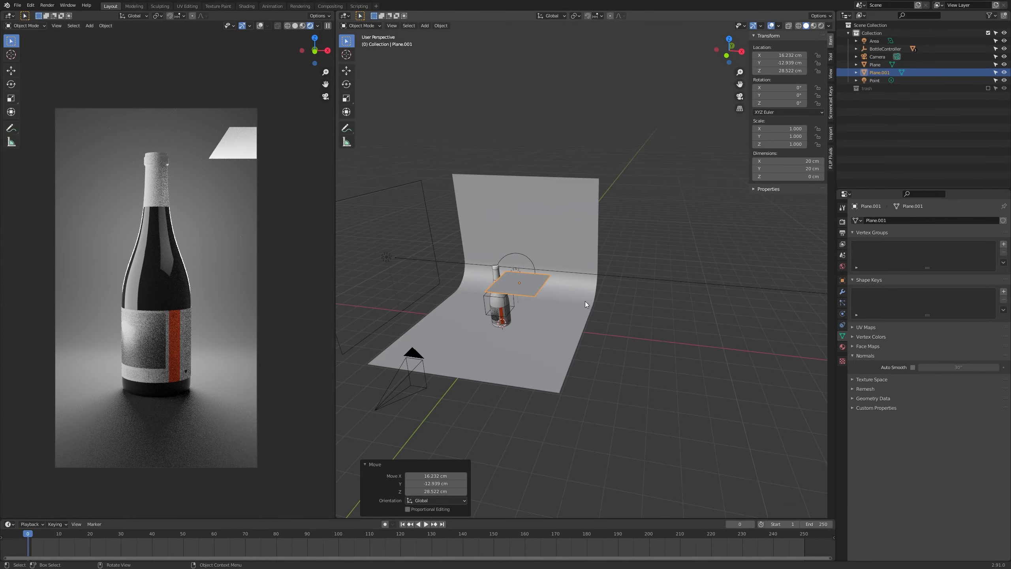
Rotate the reflector plane's mesh freely by about 82.5° and 37.2°, and refine it by about 17.2° so it stands upright facing the bottle.
{"action": "key", "text": "Tab"}
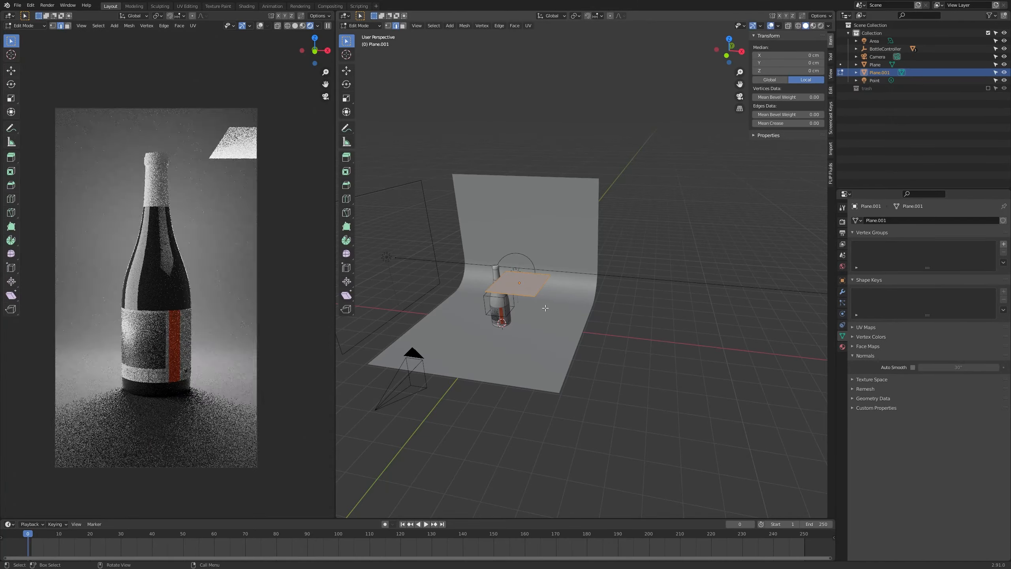
{"action": "key", "text": "r"}
{"action": "key", "text": "r"}
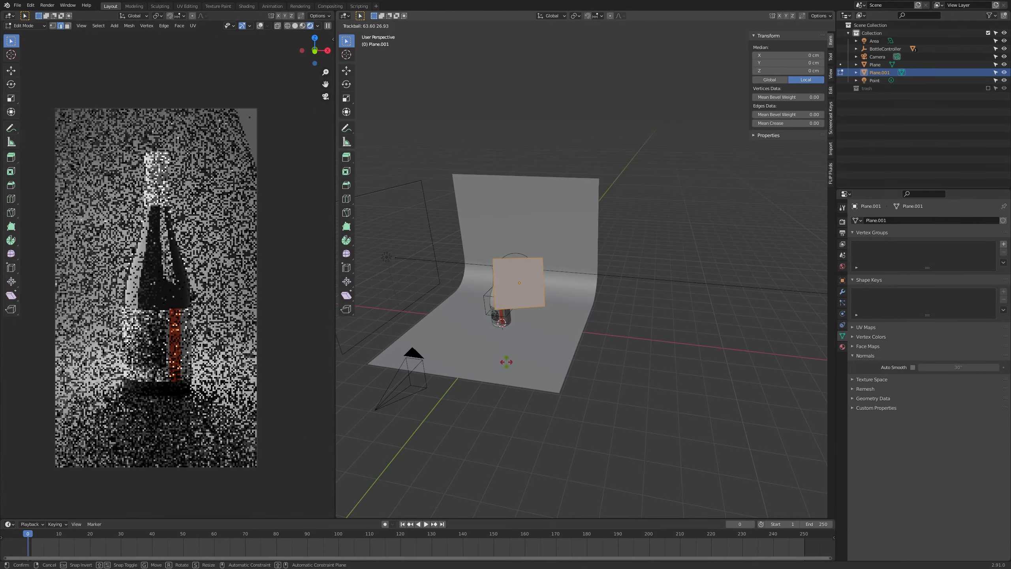
{"action": "left_click", "coordinate": [513, 374]}
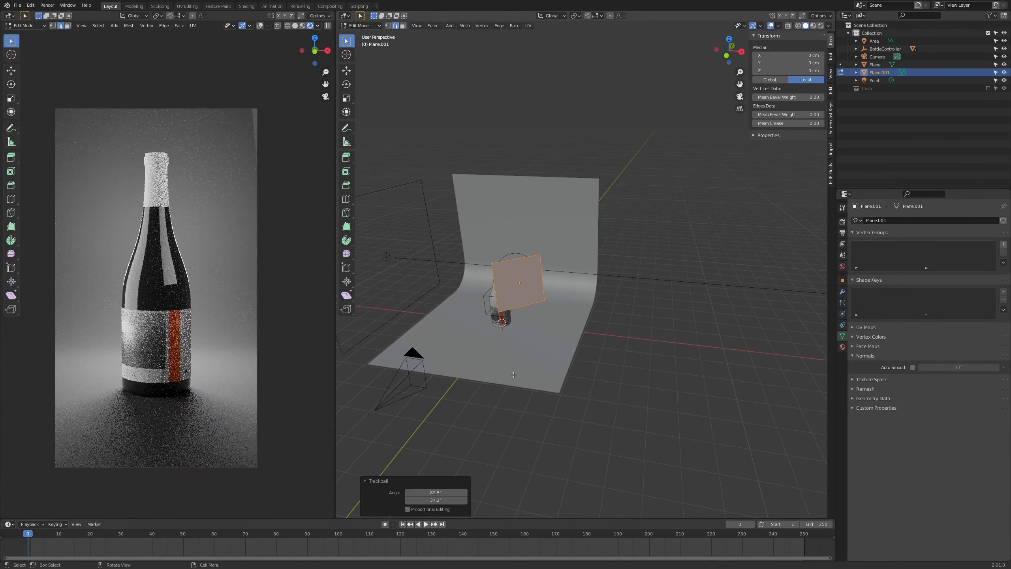
{"action": "mouse_move", "coordinate": [516, 369]}
{"action": "middle_mouse_down"}
{"action": "mouse_move", "coordinate": [603, 354]}
{"action": "mouse_move", "coordinate": [520, 355]}
{"action": "middle_mouse_up"}
{"action": "key", "text": "r"}
{"action": "key", "text": "r"}
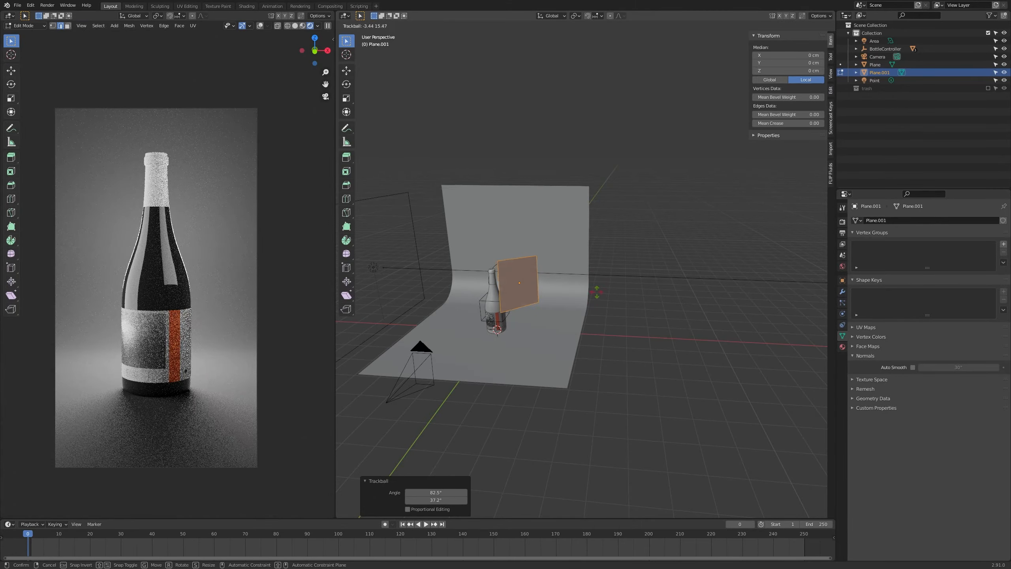
{"action": "left_click", "coordinate": [598, 292]}
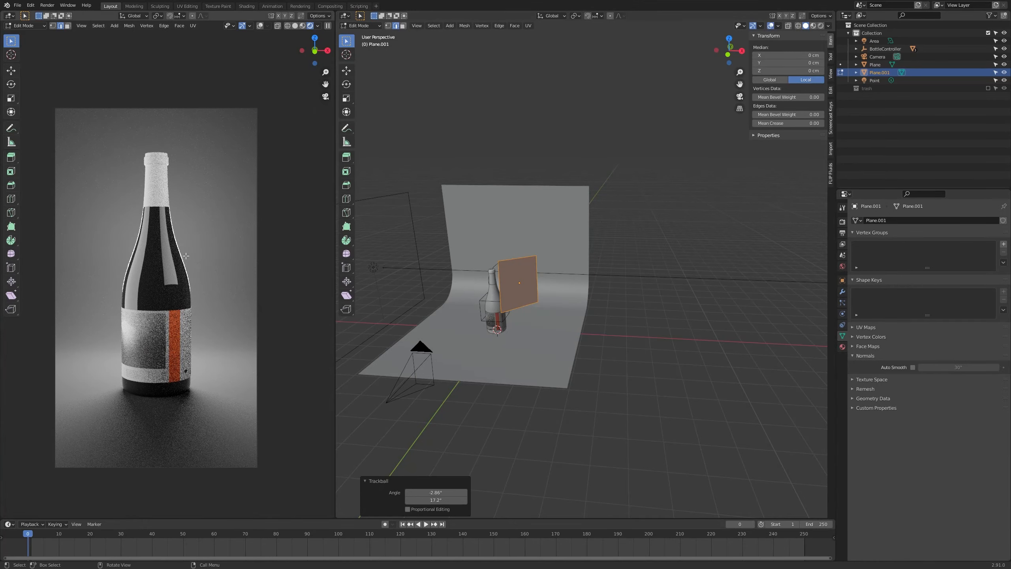
{"action": "key", "text": "Tab"}
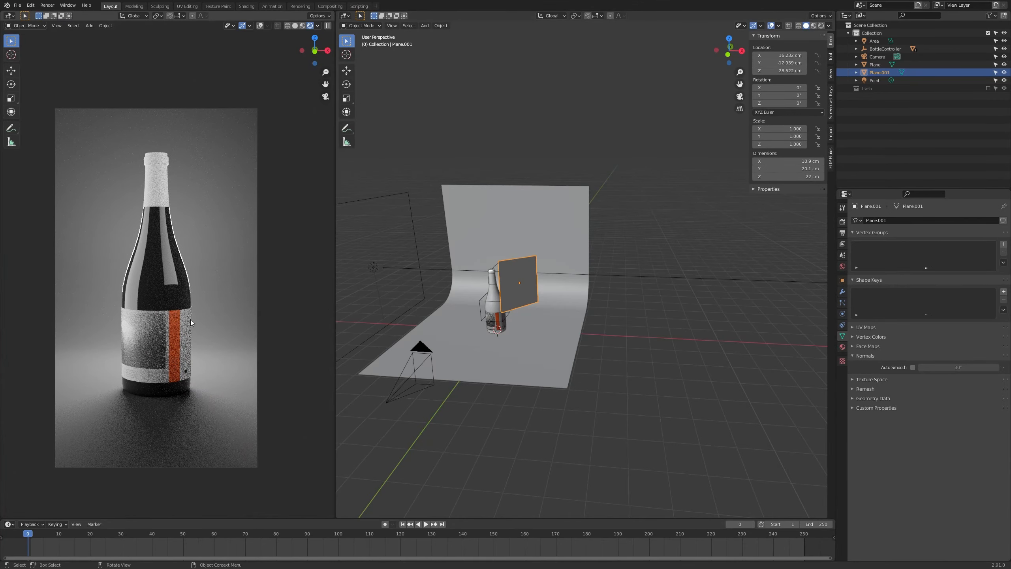
Move the reflector plane farther out from the bottle, toward the camera side.
{"action": "middle_click_drag", "start_coordinate": [516, 352], "coordinate": [600, 345]}
{"action": "middle_click_drag", "start_coordinate": [171, 319], "coordinate": [220, 325]}
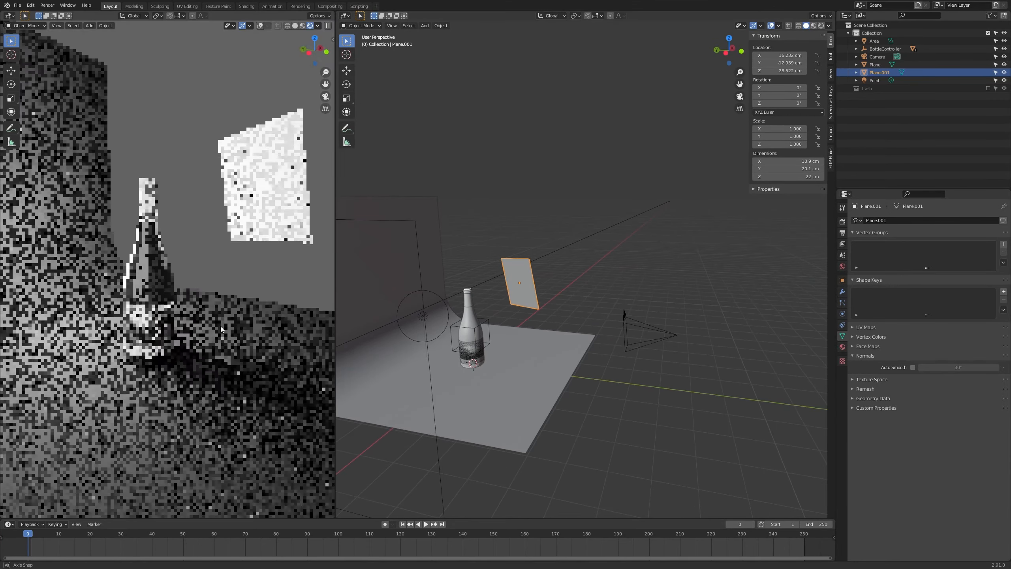
{"action": "key", "text": "KP_0"}
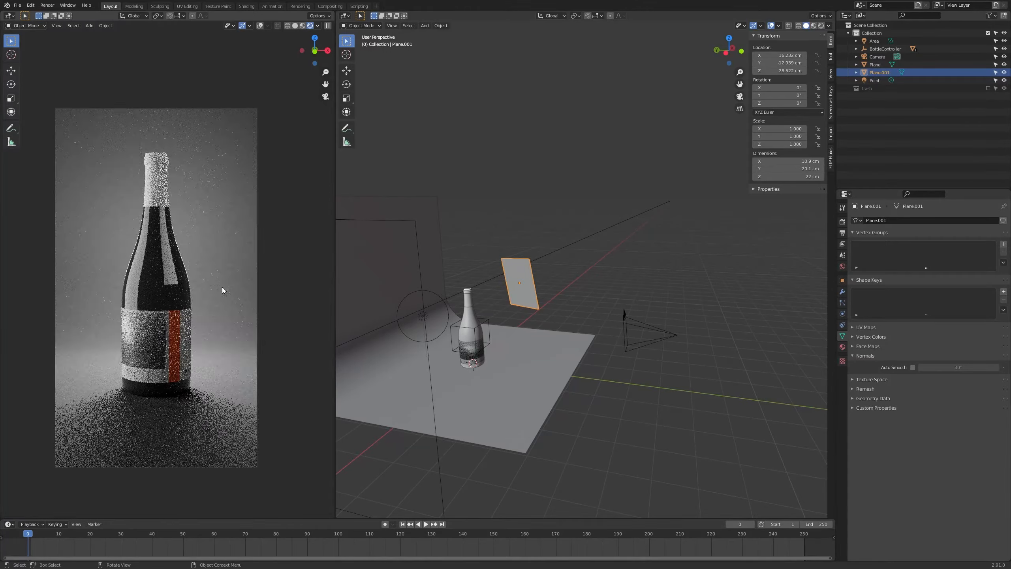
{"action": "middle_click_drag", "start_coordinate": [507, 327], "coordinate": [548, 332]}
{"action": "key", "text": "g"}
{"action": "left_click", "coordinate": [563, 321]}
Scale the reflector mesh up to about 25 × 46 × 50 cm and move the object to about X 48.6, Y -33.1, Z 17.1 cm.
{"action": "key", "text": "Tab"}
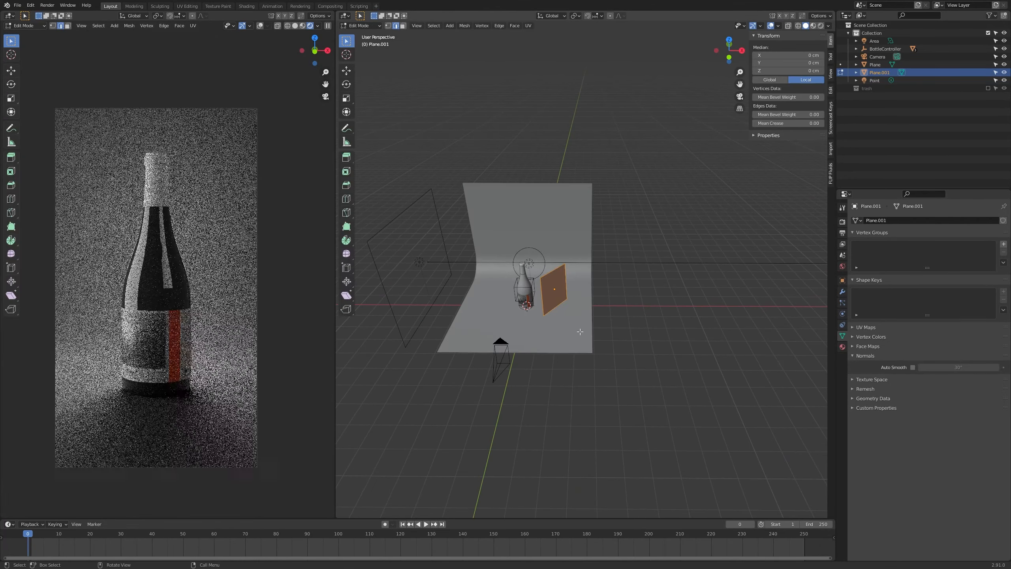
{"action": "key", "text": "s"}
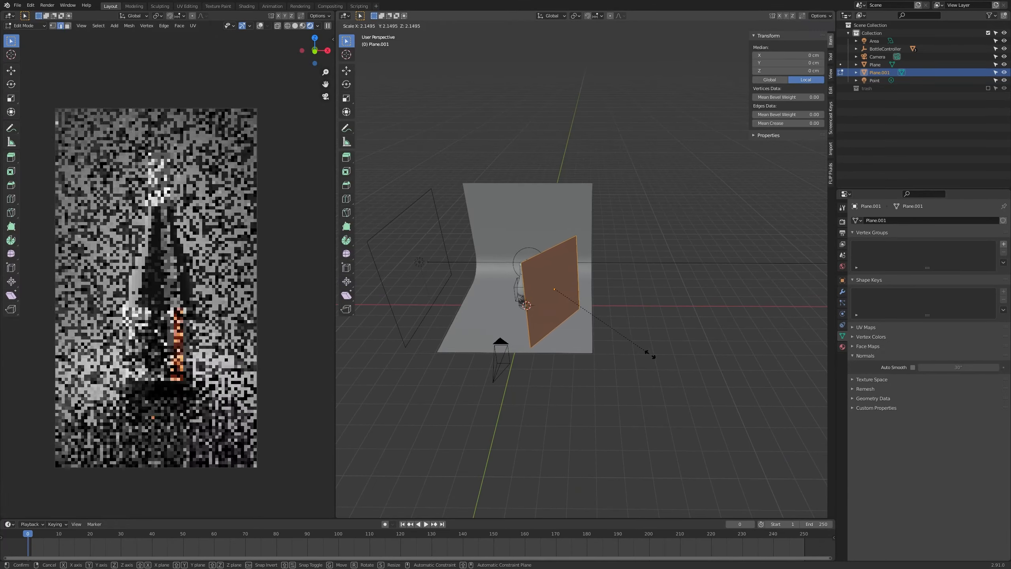
{"action": "left_click", "coordinate": [650, 353]}
{"action": "key", "text": "Tab"}
{"action": "key", "text": "g"}
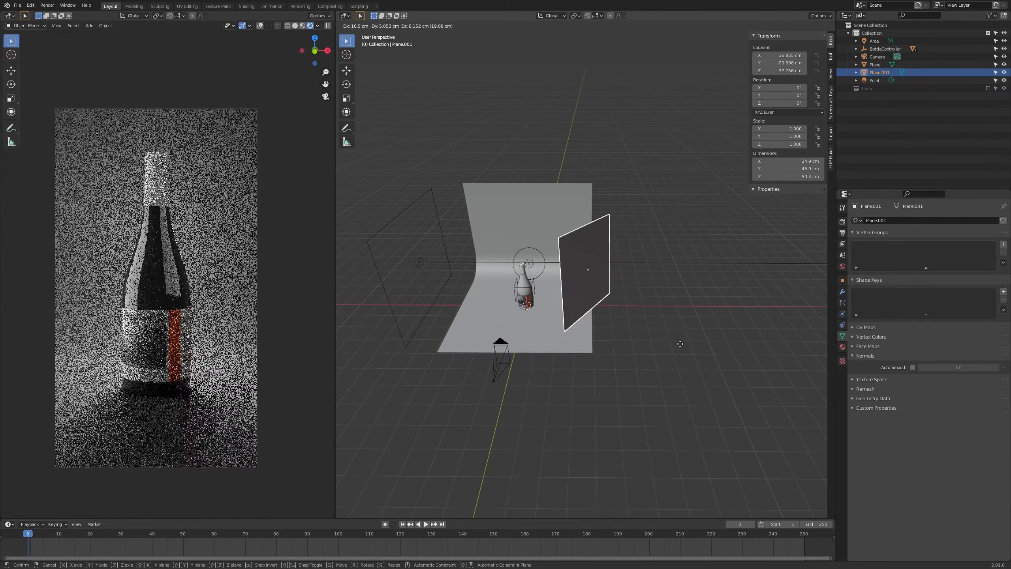
{"action": "left_click", "coordinate": [707, 394]}
Extrude the reflector's vertical edge nearest the camera about 37 cm along negative X to form a front panel.
{"action": "key", "text": "Tab"}
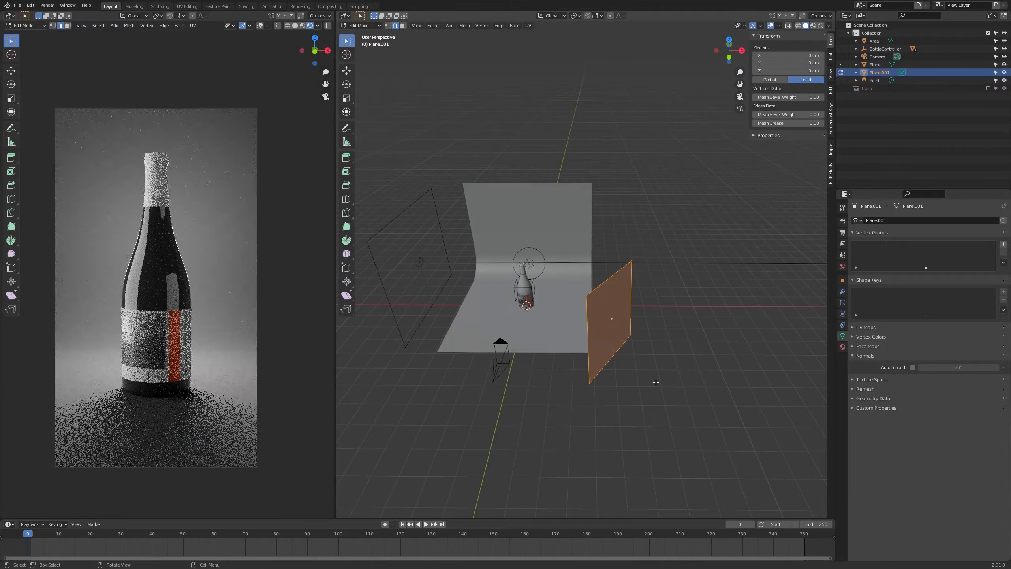
{"action": "middle_click_drag", "start_coordinate": [657, 382], "coordinate": [662, 377]}
{"action": "left_click", "coordinate": [597, 353]}
{"action": "key", "text": "g"}
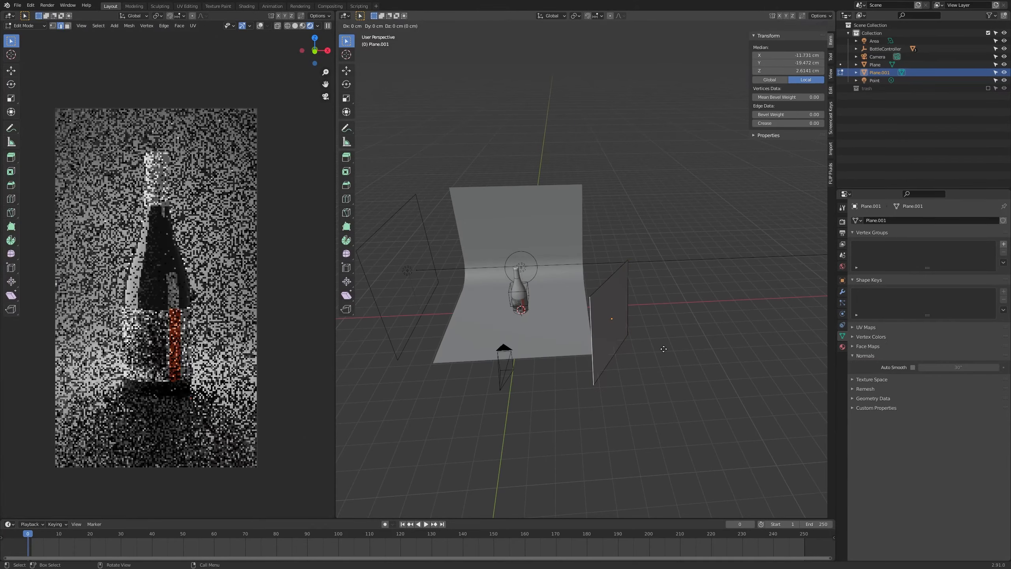
{"action": "key", "text": "x"}
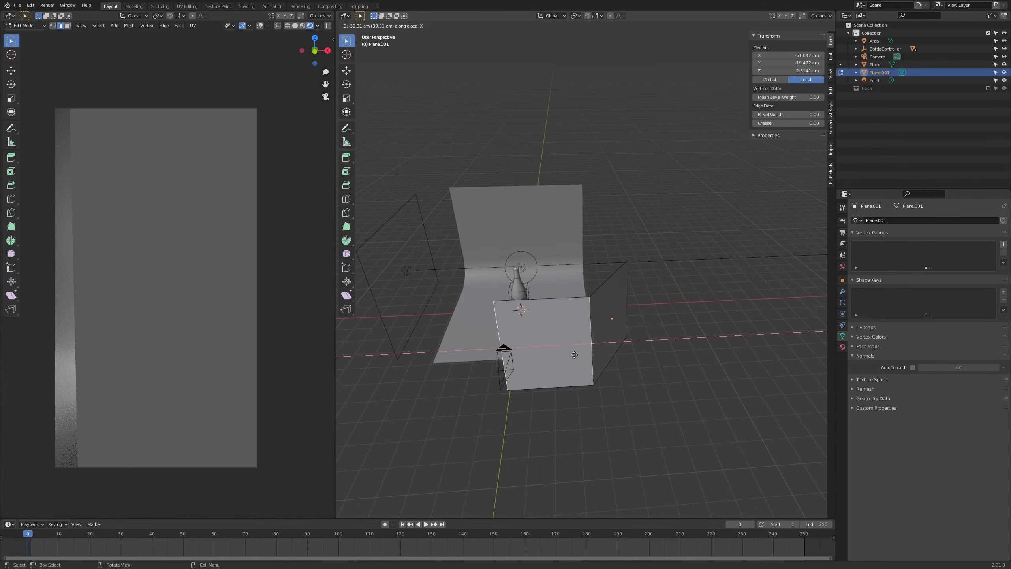
{"action": "left_click", "coordinate": [578, 355]}
{"action": "key", "text": "Tab"}
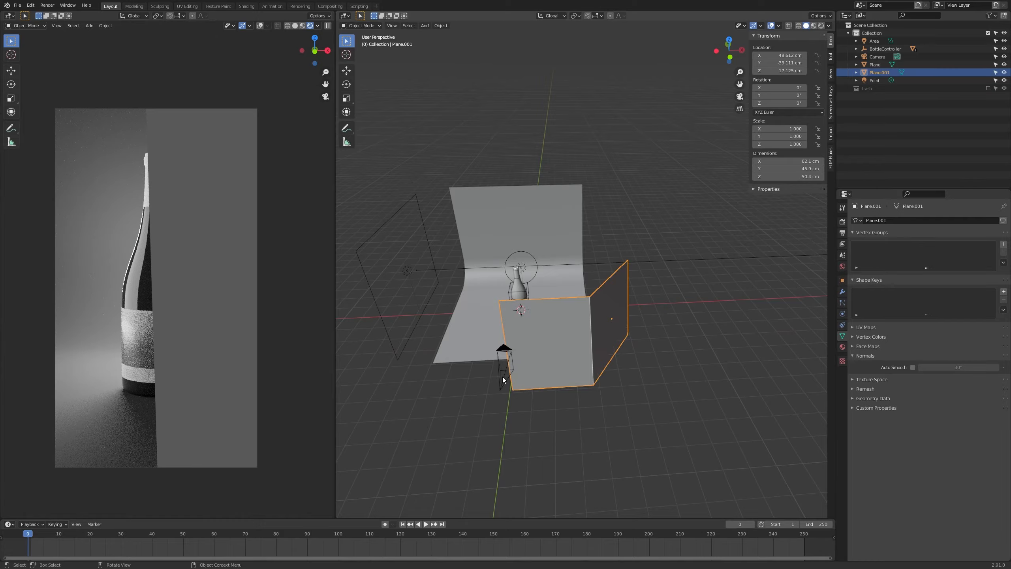
Select the camera behind the reflector's front panel.
{"action": "left_click", "coordinate": [502, 376]}
{"action": "middle_click_drag", "start_coordinate": [484, 406], "coordinate": [572, 399]}
{"action": "key", "text": "g"}
{"action": "key", "text": "y"}
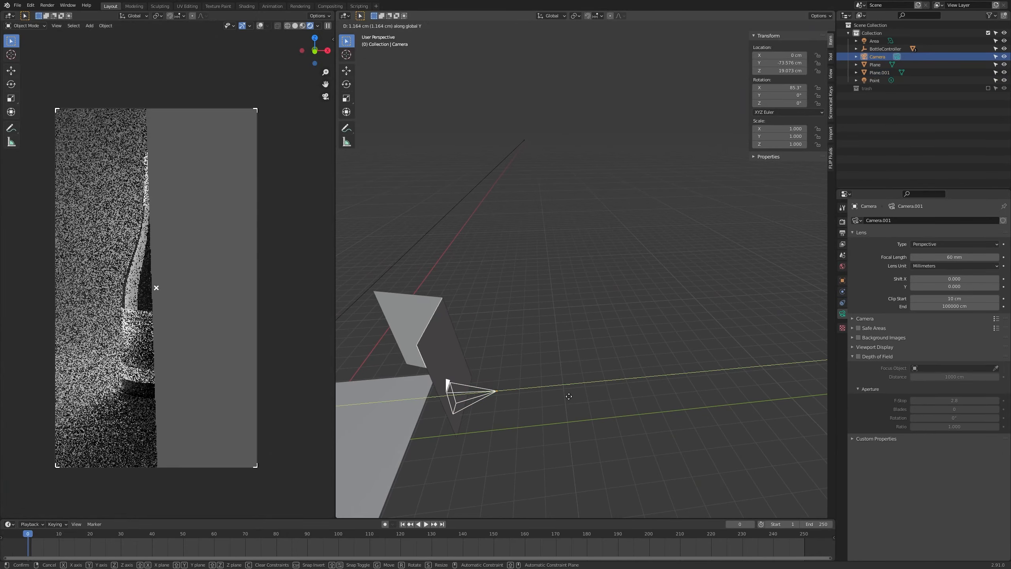
{"action": "key", "text": "Escape"}
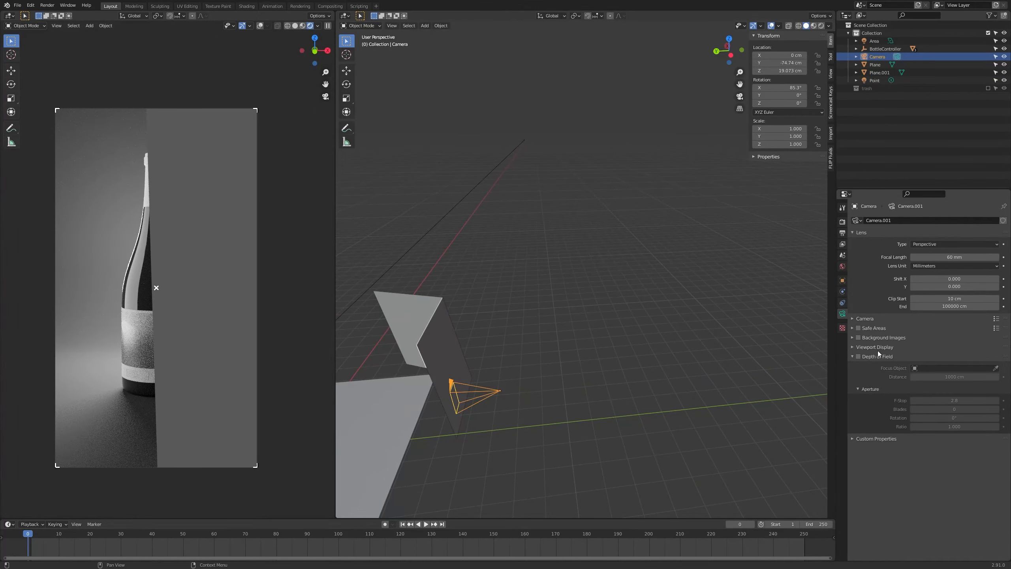
Display the camera's limits in the viewport and set its Clip Start to 31 cm so it sees past the front panel.
{"action": "left_click", "coordinate": [867, 347]}
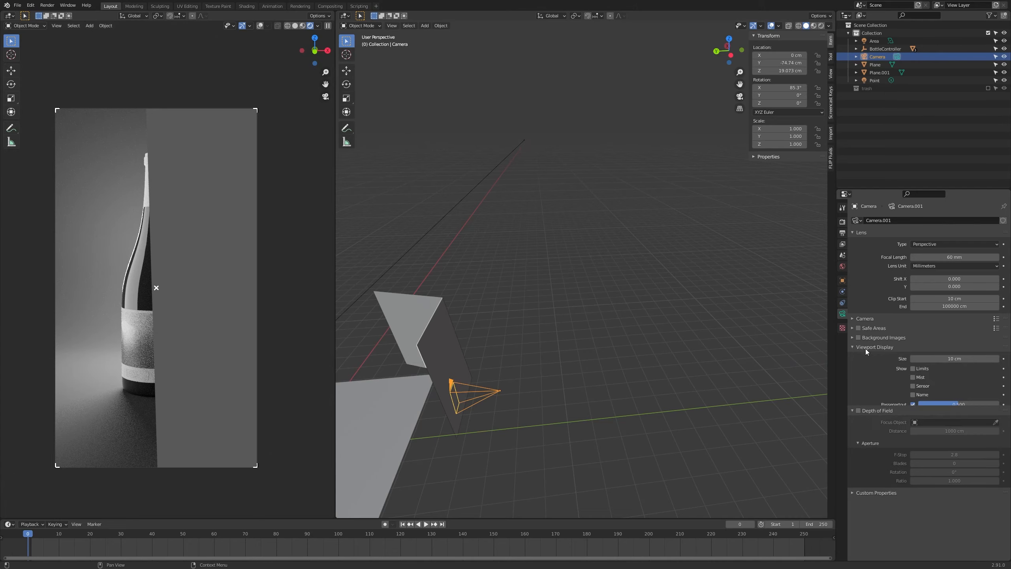
{"action": "left_click", "coordinate": [913, 368]}
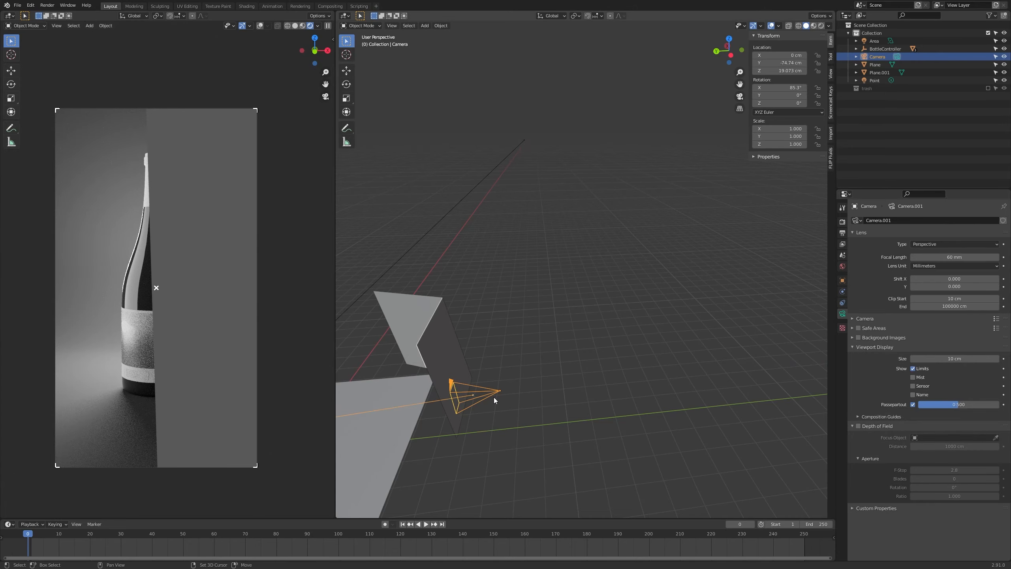
{"action": "middle_click_drag", "start_coordinate": [493, 397], "coordinate": [653, 345]}
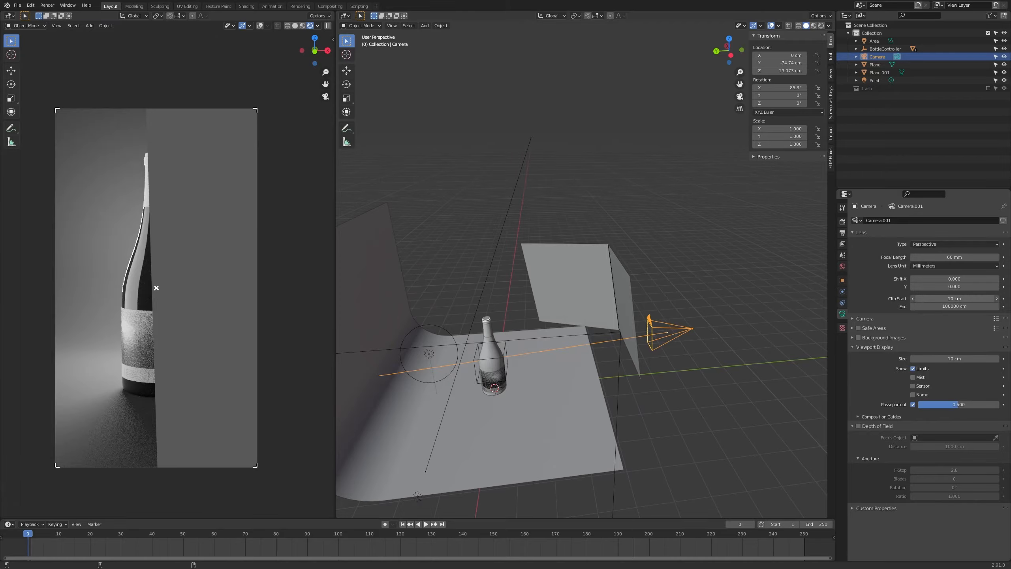
{"action": "left_click_drag", "start_coordinate": [955, 298], "coordinate": [924, 299]}
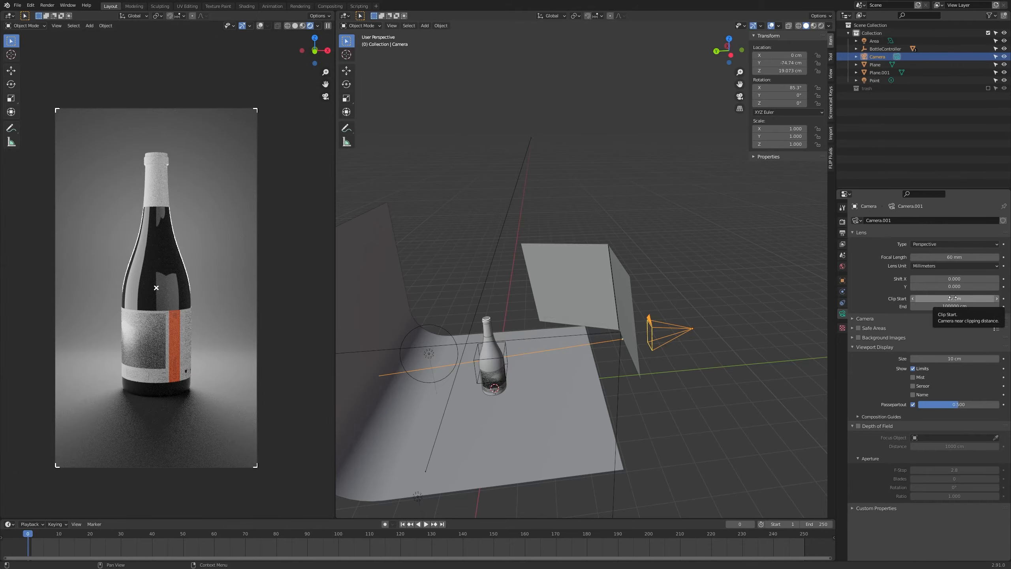
{"action": "left_click_drag", "start_coordinate": [954, 298], "coordinate": [960, 299]}
Give the reflector object a new material named Reflector.
{"action": "middle_click_drag", "start_coordinate": [752, 337], "coordinate": [570, 321]}
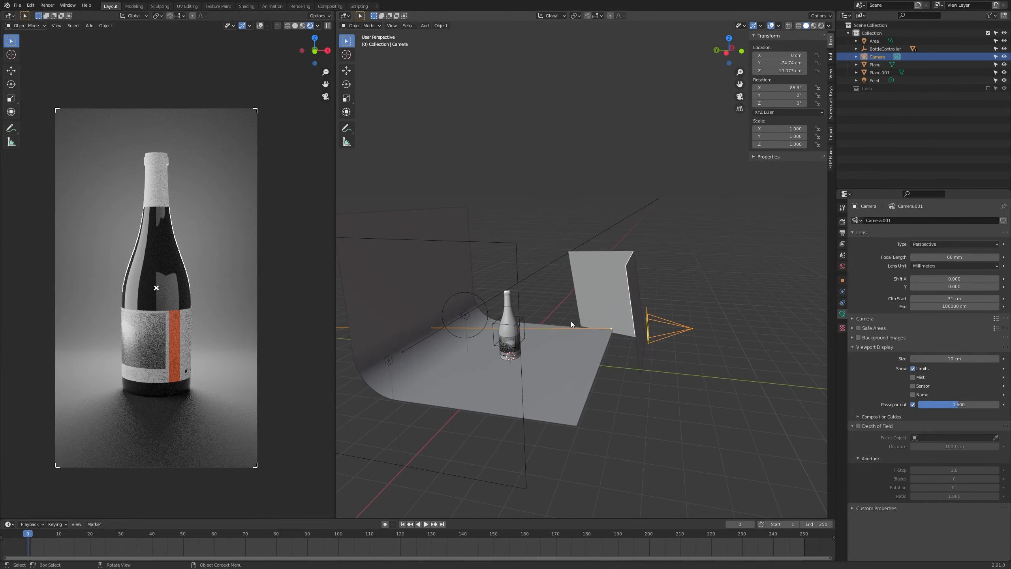
{"action": "left_click", "coordinate": [624, 283]}
{"action": "middle_click_drag", "start_coordinate": [646, 282], "coordinate": [807, 338]}
{"action": "left_click", "coordinate": [842, 347]}
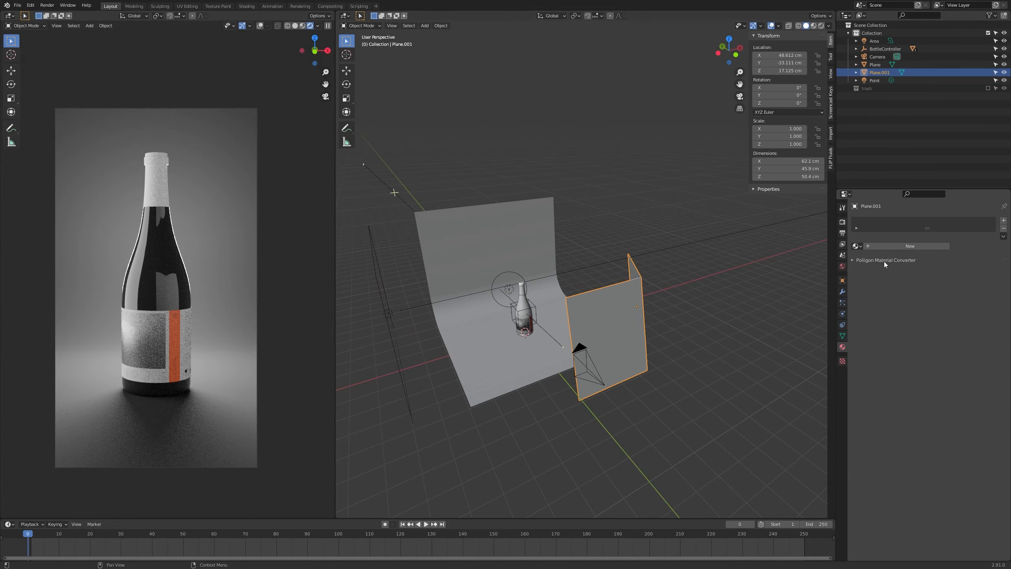
{"action": "left_click", "coordinate": [887, 248]}
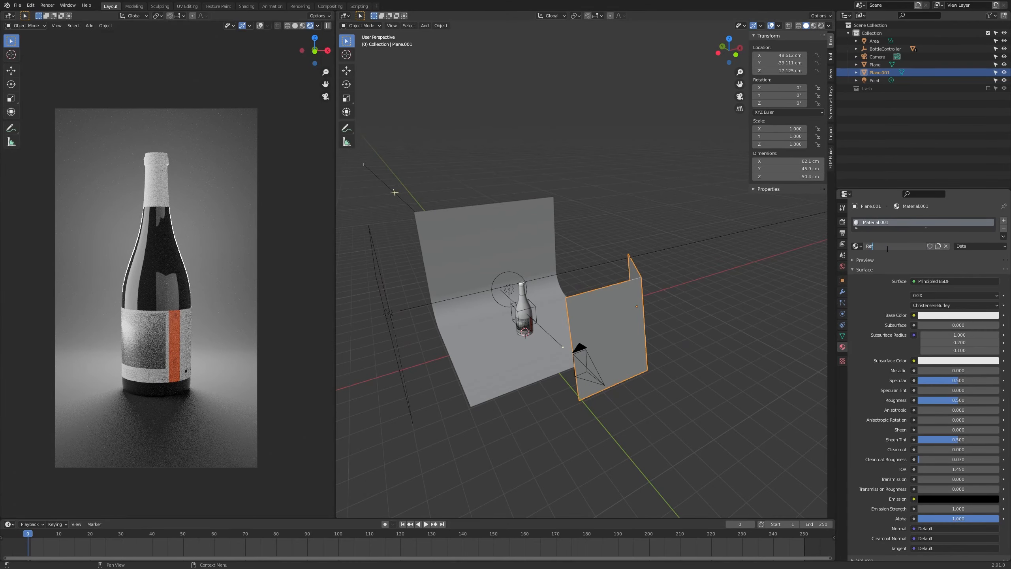
{"action": "left_click", "coordinate": [888, 249]}
{"action": "type", "text": "Reflector"}
{"action": "key", "text": "Return"}
Raise the reflector mesh's top edges about 10.9 cm along Z.
{"action": "key", "text": "Tab"}
{"action": "middle_click_drag", "start_coordinate": [597, 279], "coordinate": [677, 274]}
{"action": "key", "text": "2"}
{"action": "left_click", "coordinate": [637, 255]}
{"action": "key", "text": "g"}
{"action": "key", "text": "z"}
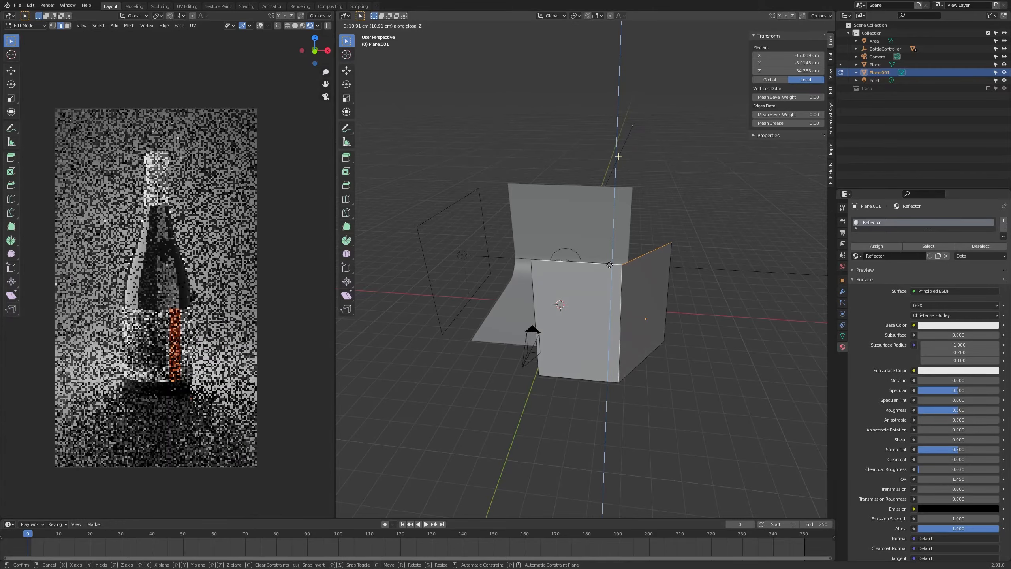
{"action": "left_click", "coordinate": [609, 265]}
Raise the same top edges of the reflector about another 11.6 cm along Z.
{"action": "scroll", "coordinate": [171, 297], "scroll_direction": "up", "scroll_amount": 3}
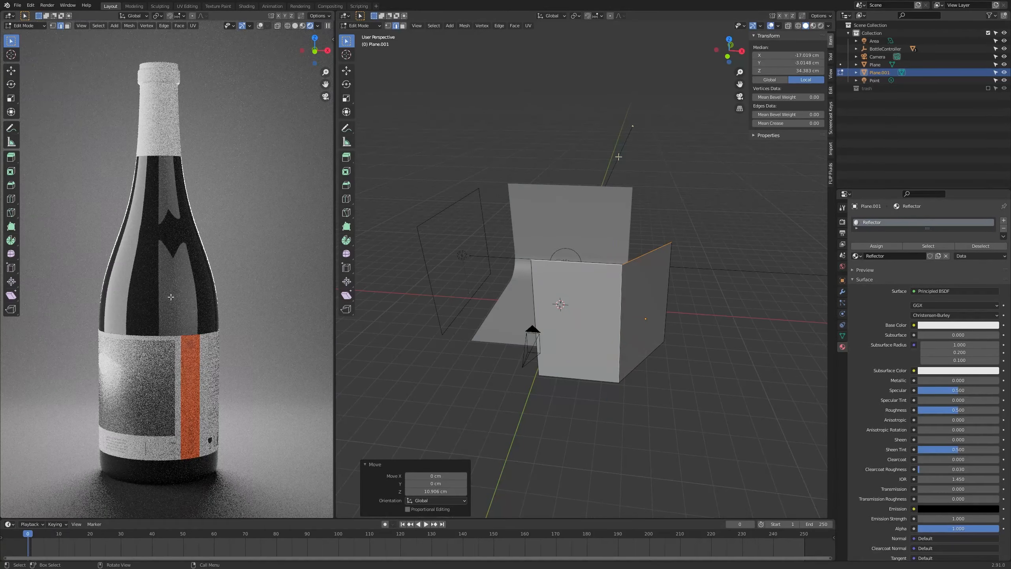
{"action": "middle_click_drag", "start_coordinate": [597, 303], "coordinate": [672, 301]}
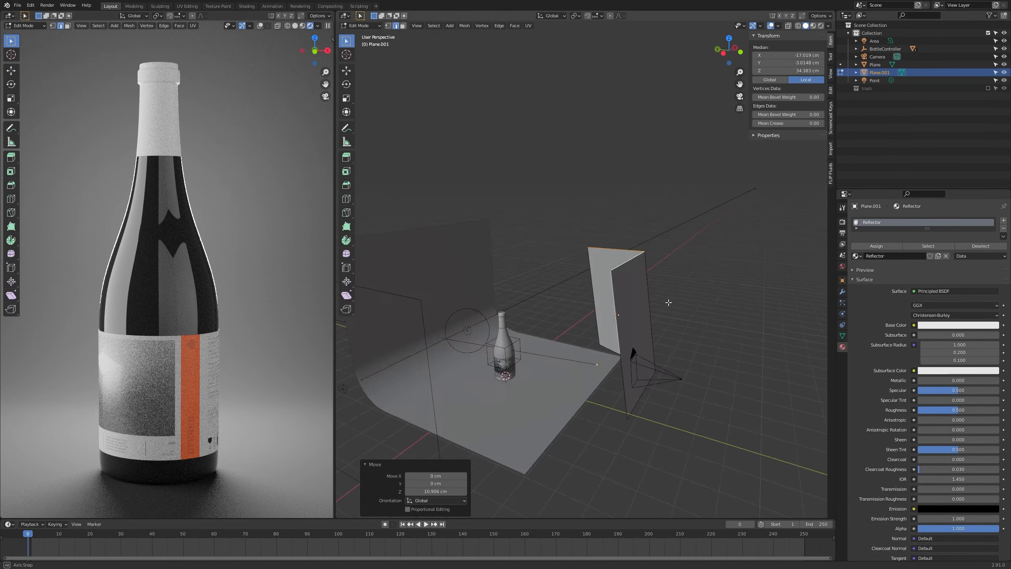
{"action": "key", "text": "g"}
{"action": "key", "text": "z"}
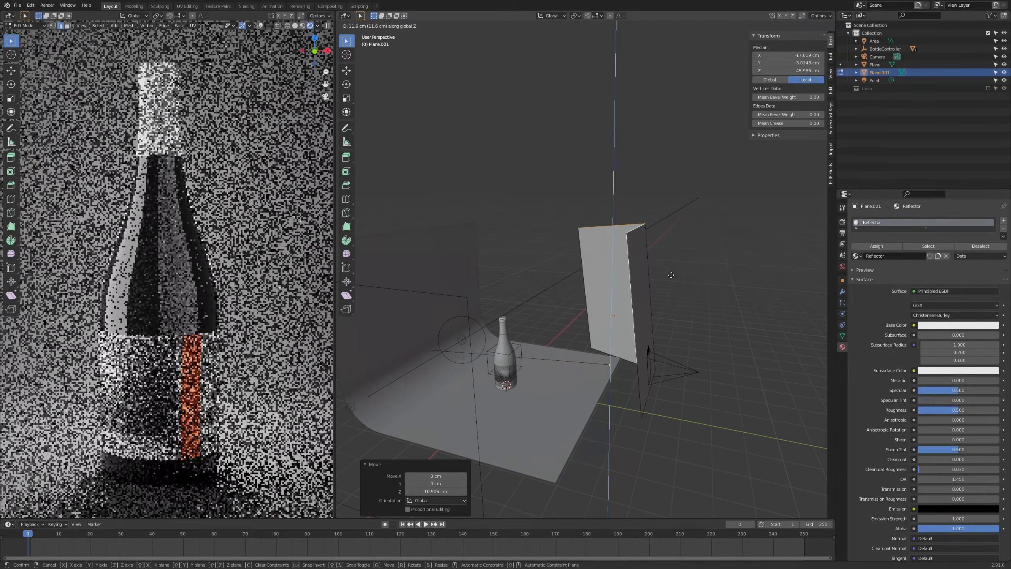
{"action": "left_click", "coordinate": [671, 275]}
Move the front panel's free vertical edge about 2.8 cm in X, -14.8 cm in Y and -21.7 cm in Z.
{"action": "middle_click_drag", "start_coordinate": [671, 275], "coordinate": [577, 311]}
{"action": "left_click", "coordinate": [561, 321]}
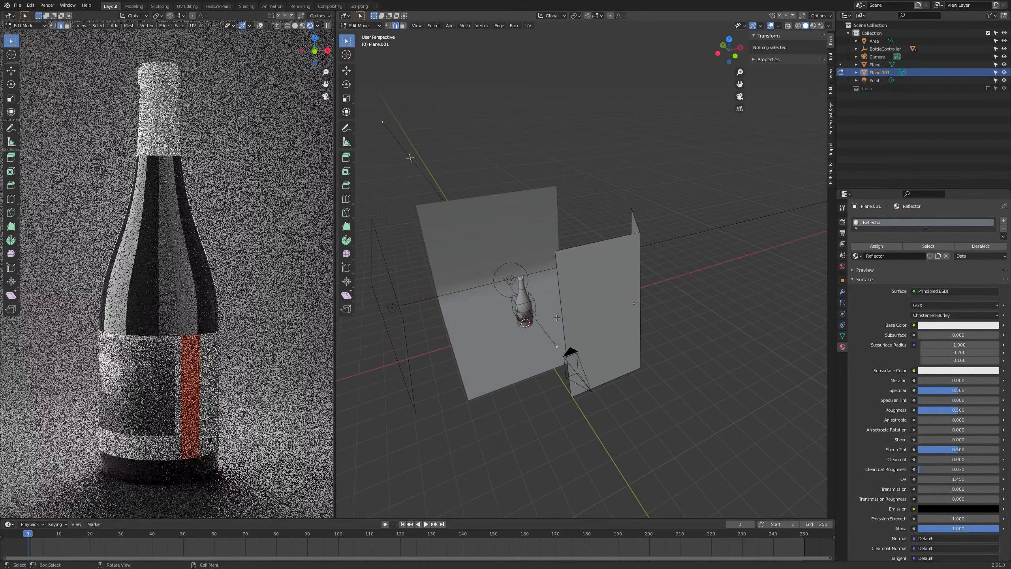
{"action": "key", "text": "g"}
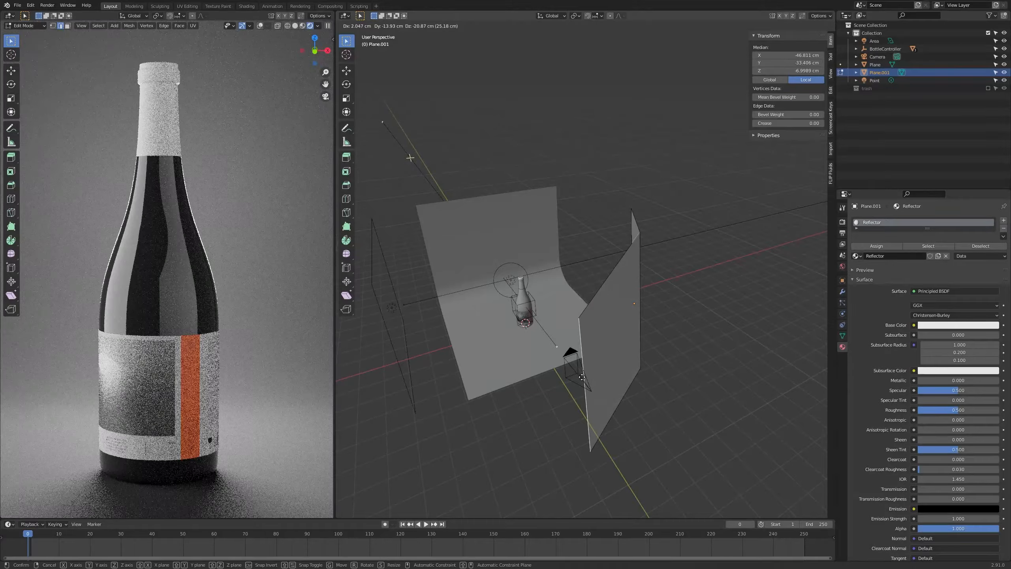
{"action": "left_click", "coordinate": [585, 379]}
Scale the reflector's vertical corner edge between its two panels by a factor of 0.72.
{"action": "middle_click_drag", "start_coordinate": [625, 368], "coordinate": [618, 299]}
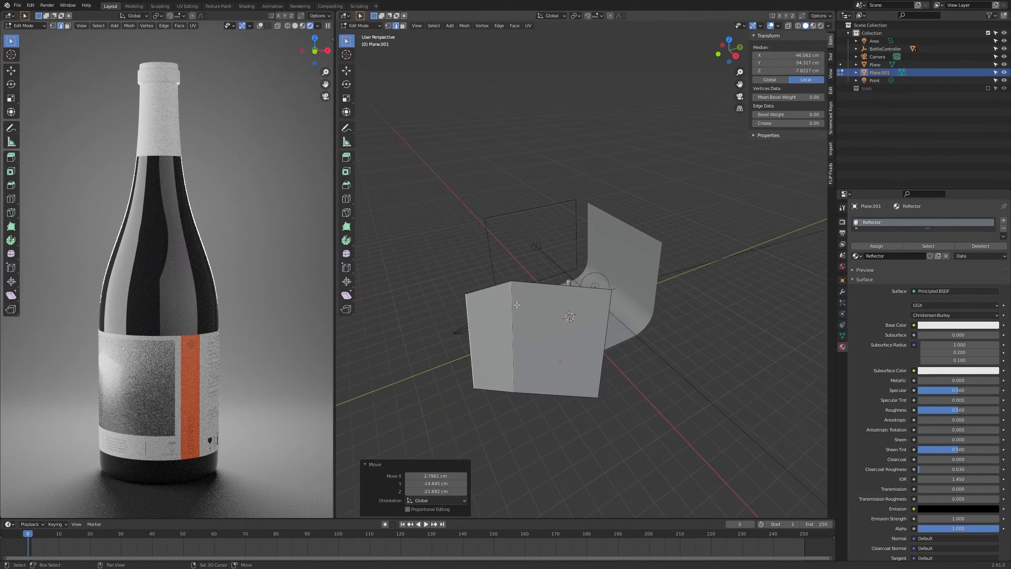
{"action": "left_click", "coordinate": [618, 298]}
{"action": "left_click", "coordinate": [512, 325]}
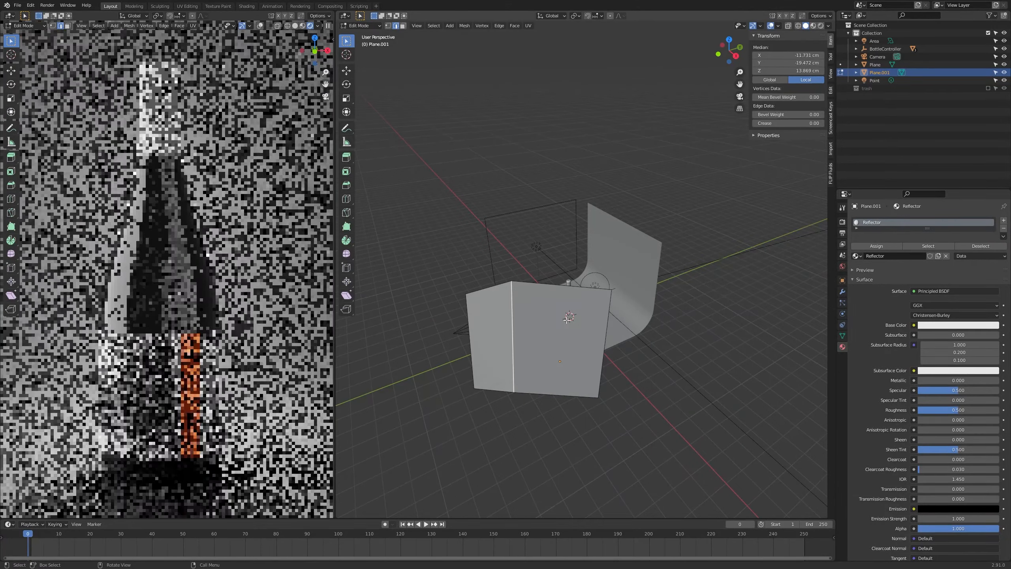
{"action": "type", "text": "s.72"}
{"action": "key", "text": "Return"}
Extrude the reflector's free vertical edge about 36 cm along Y to add a third panel, ending in Object Mode.
{"action": "left_click", "coordinate": [607, 328]}
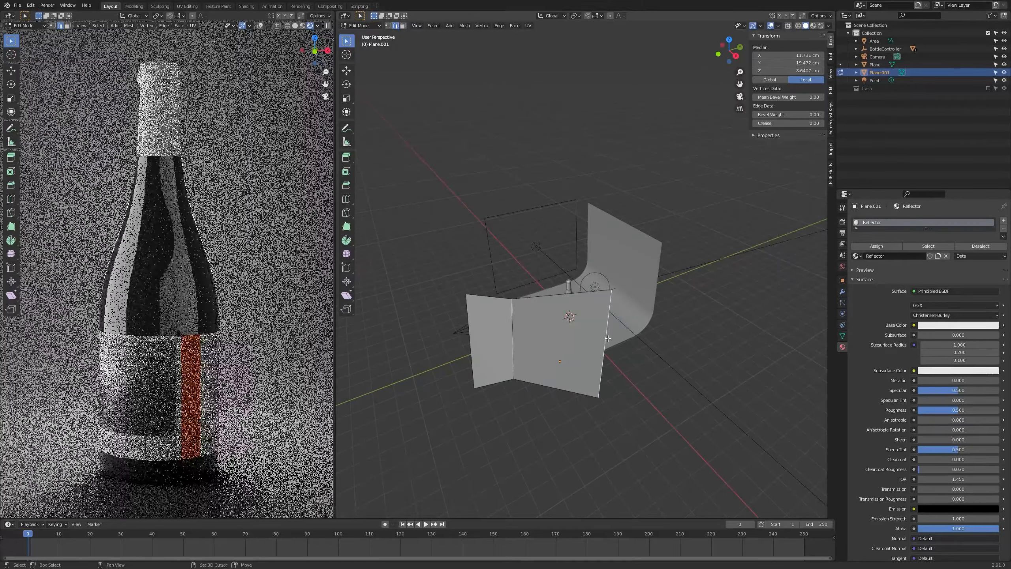
{"action": "middle_click_drag", "start_coordinate": [607, 335], "coordinate": [580, 332]}
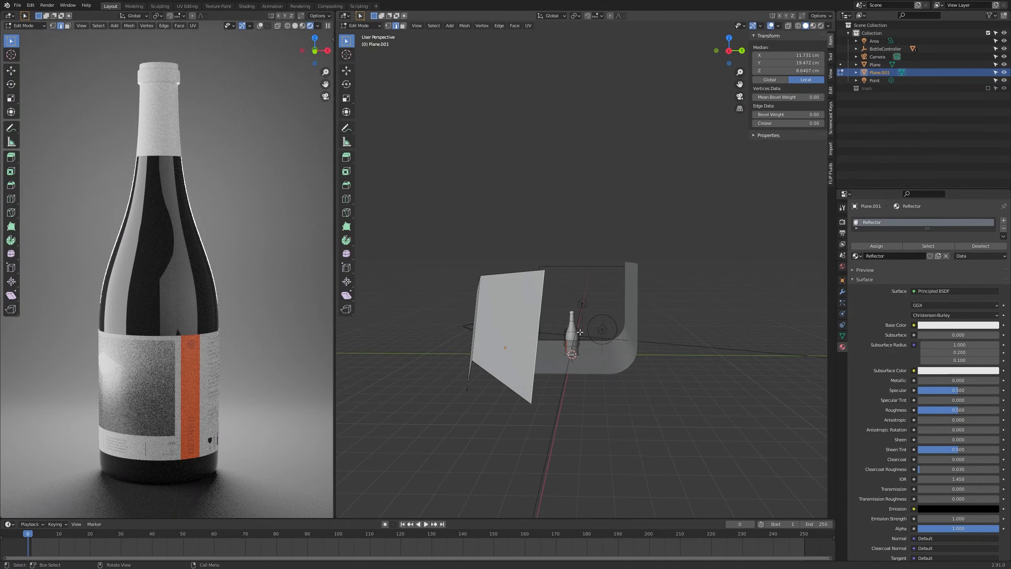
{"action": "key", "text": "e"}
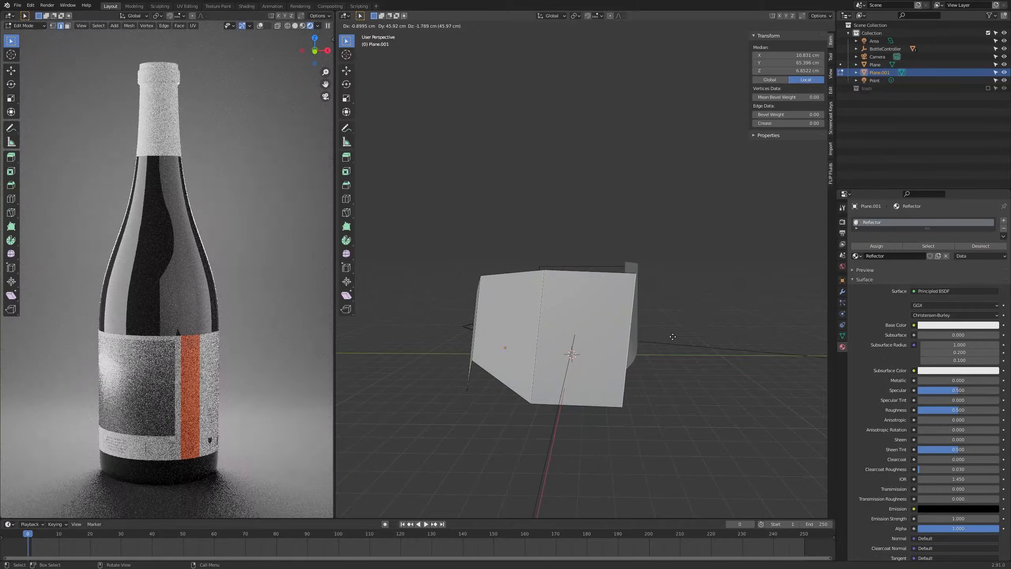
{"action": "right_click", "coordinate": [666, 338]}
{"action": "key", "text": "Tab"}
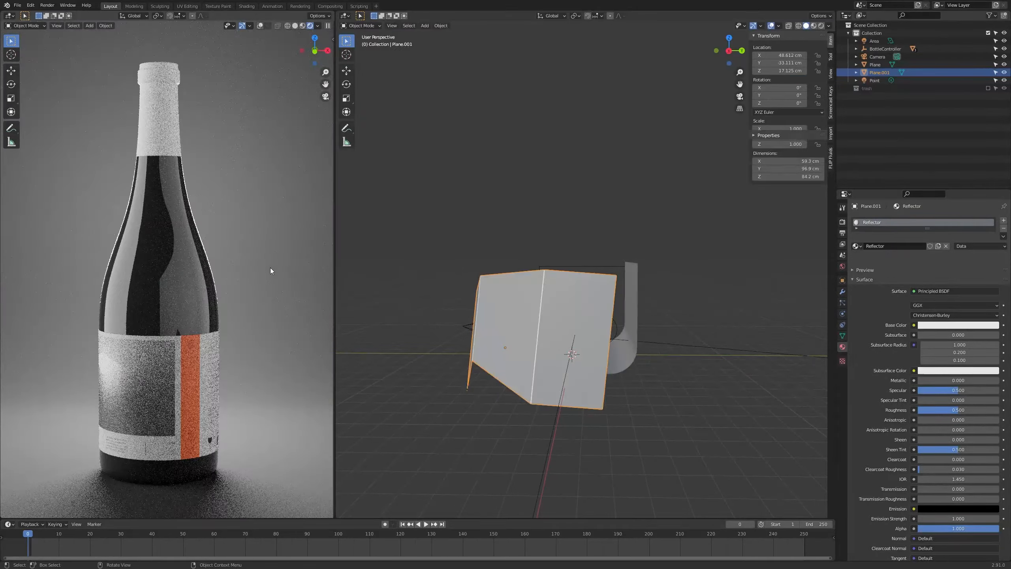
Lower the reflector's bottom corner vertex between its first two panels along Z and return to Object Mode.
{"action": "key", "text": "Tab"}
{"action": "middle_click_drag", "start_coordinate": [537, 384], "coordinate": [535, 361]}
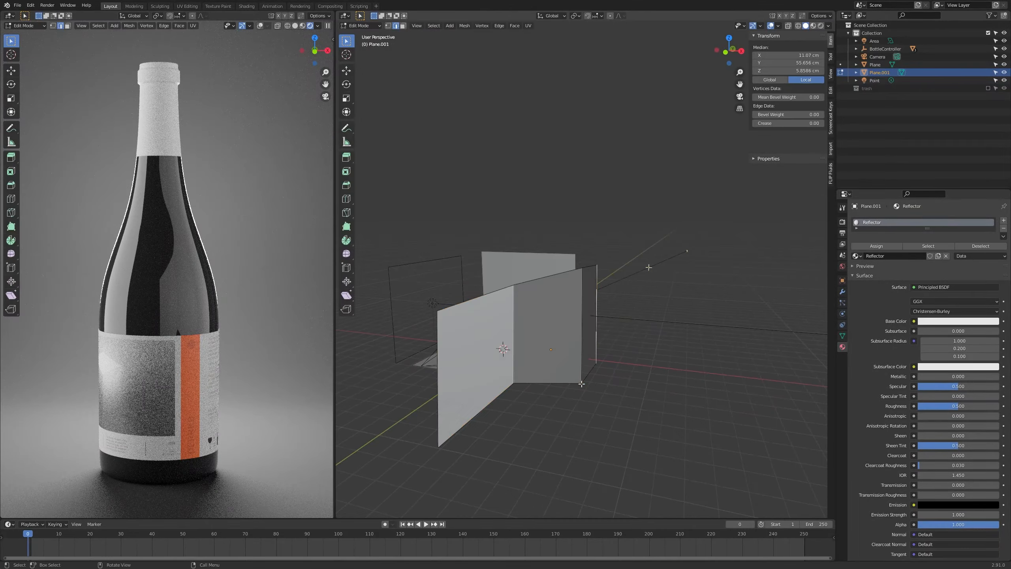
{"action": "key", "text": "g"}
{"action": "key", "text": "z"}
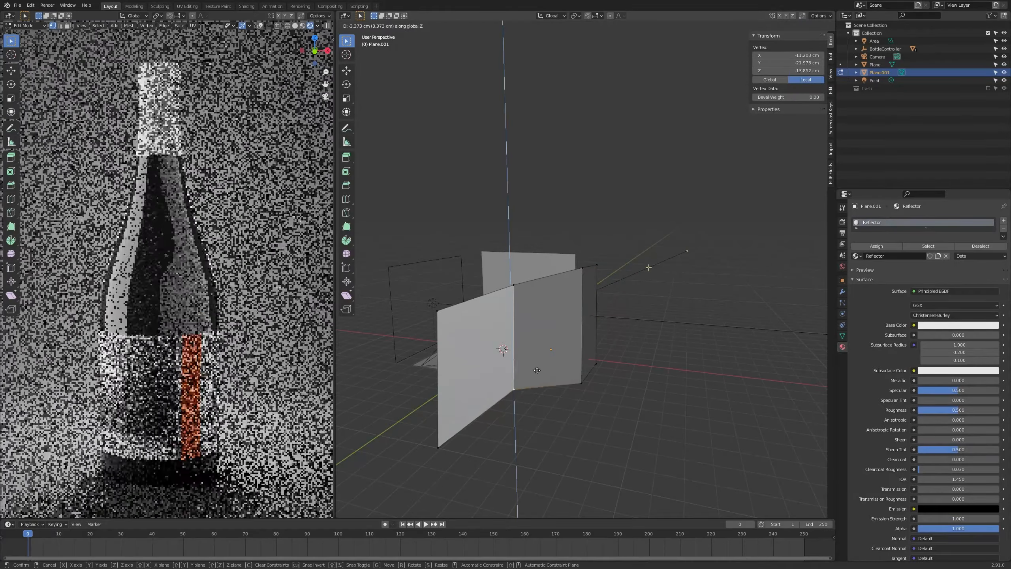
{"action": "left_click", "coordinate": [539, 393]}
{"action": "key", "text": "Tab"}
Apply smooth shading to the reflector object.
{"action": "middle_click_drag", "start_coordinate": [504, 384], "coordinate": [601, 368]}
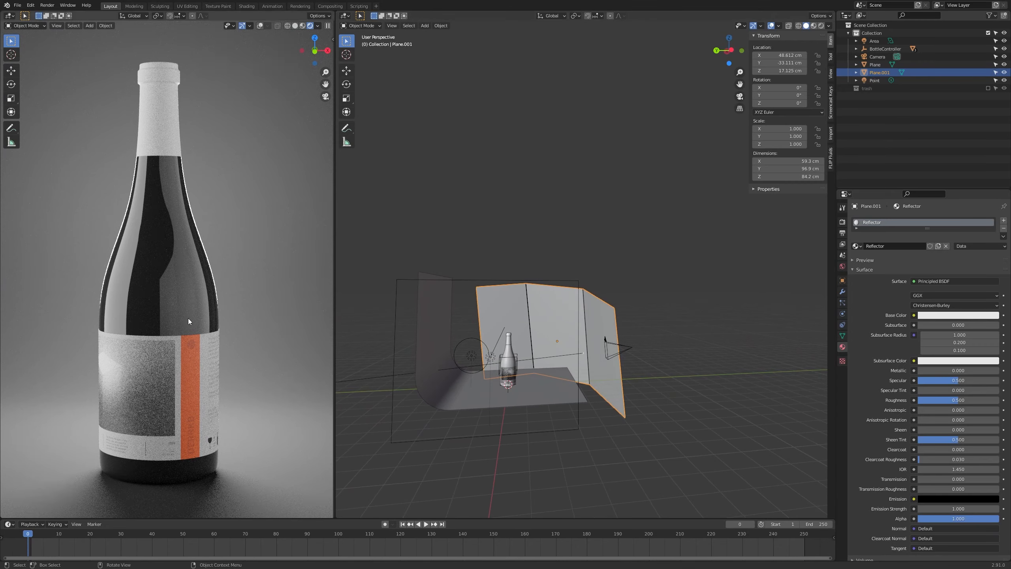
{"action": "middle_click_drag", "start_coordinate": [661, 354], "coordinate": [614, 329]}
{"action": "right_click", "coordinate": [601, 317]}
{"action": "left_click", "coordinate": [600, 317]}
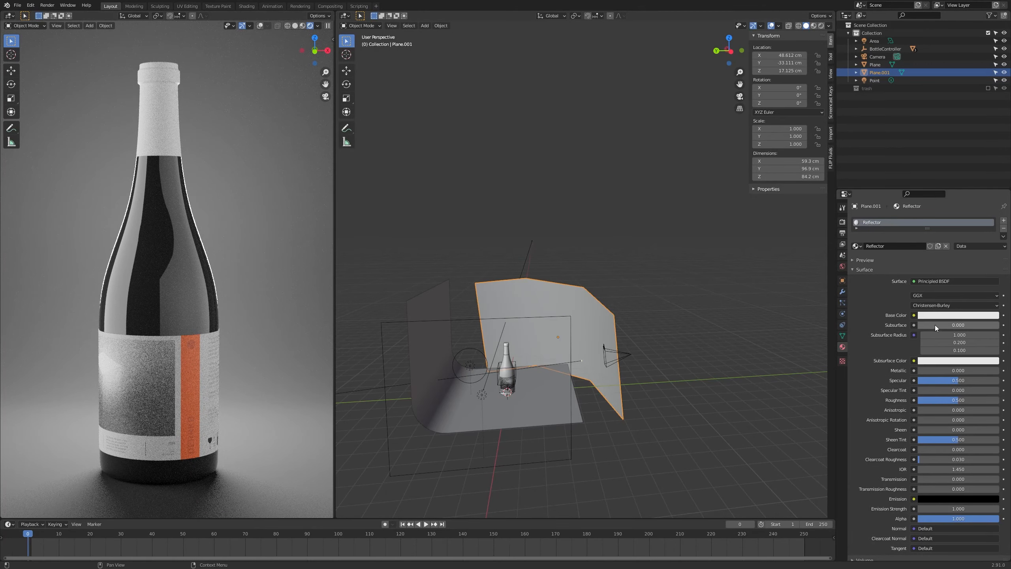
Try a fully saturated yellow with hue 0.148 as the Reflector material's base color.
{"action": "left_click", "coordinate": [949, 315]}
{"action": "mouse_move", "coordinate": [953, 250]}
{"action": "left_mouse_down"}
{"action": "mouse_move", "coordinate": [967, 259]}
{"action": "mouse_move", "coordinate": [931, 243]}
{"action": "left_mouse_up"}
{"action": "scroll", "coordinate": [182, 302], "scroll_direction": "down", "scroll_amount": 3}
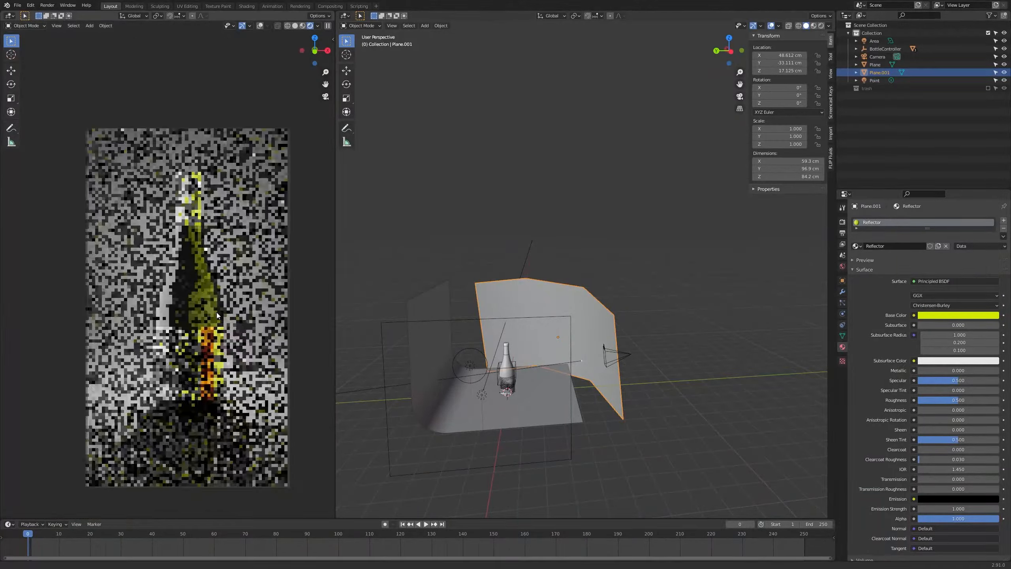
{"action": "left_click", "coordinate": [944, 316]}
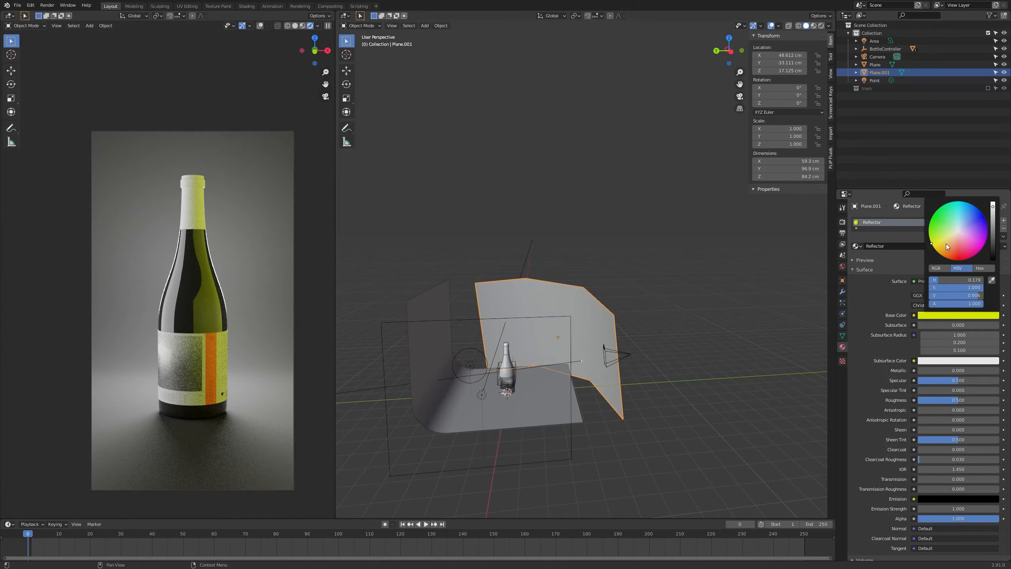
{"action": "mouse_move", "coordinate": [946, 243]}
{"action": "left_mouse_down"}
{"action": "mouse_move", "coordinate": [944, 255]}
{"action": "mouse_move", "coordinate": [928, 234]}
{"action": "mouse_move", "coordinate": [932, 246]}
{"action": "left_mouse_up"}
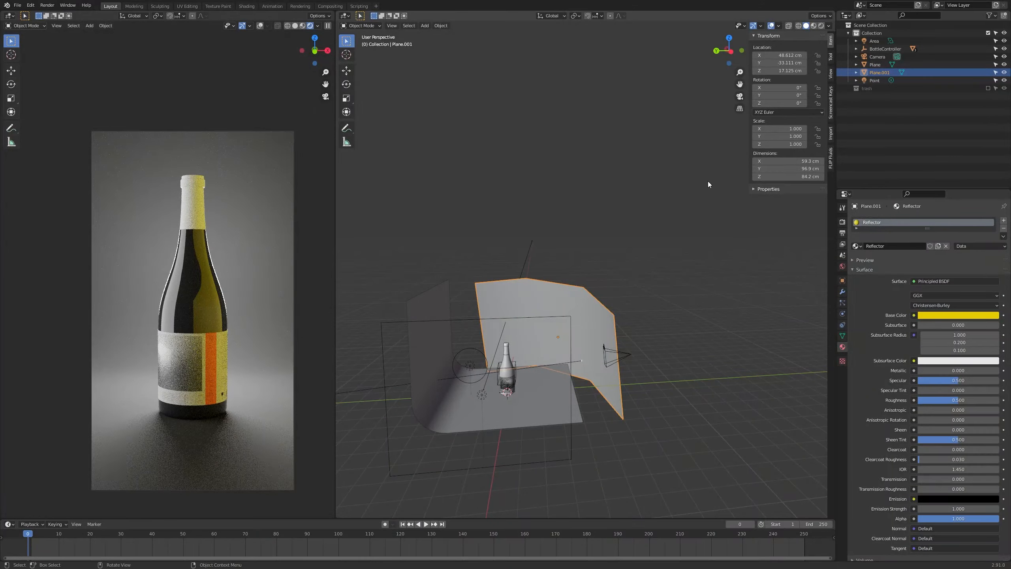
Set the Reflector material's base color to pure white.
{"action": "left_click", "coordinate": [931, 315]}
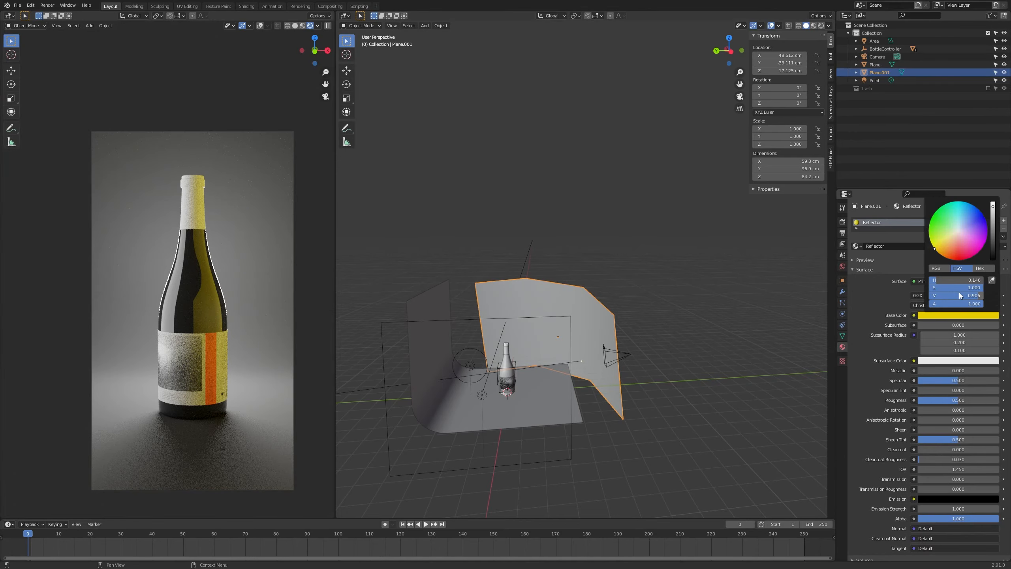
{"action": "mouse_move", "coordinate": [974, 287]}
{"action": "left_mouse_down"}
{"action": "mouse_move", "coordinate": [929, 288]}
{"action": "mouse_move", "coordinate": [983, 297]}
{"action": "left_mouse_up"}
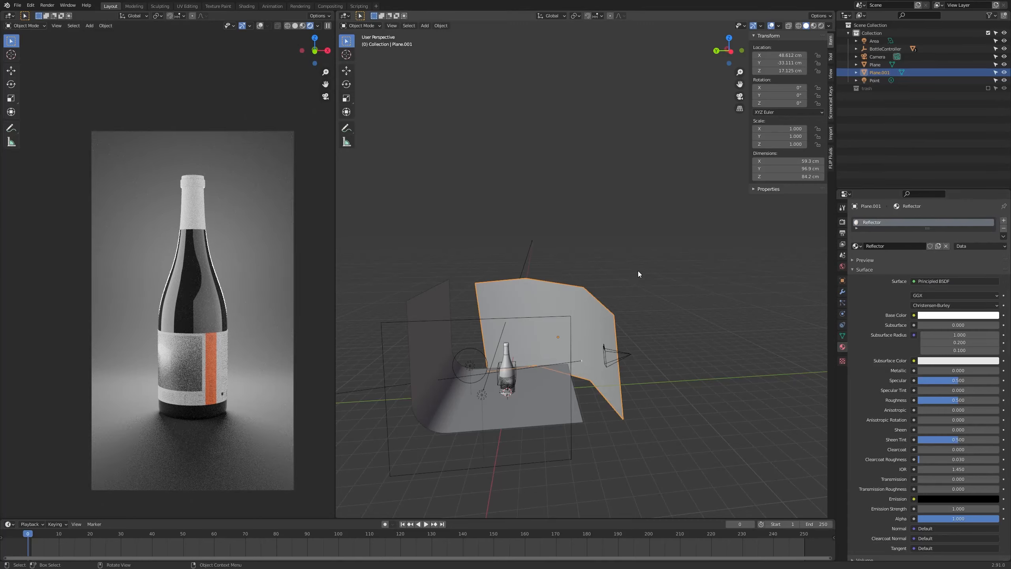
{"action": "middle_click_drag", "start_coordinate": [502, 297], "coordinate": [476, 377]}
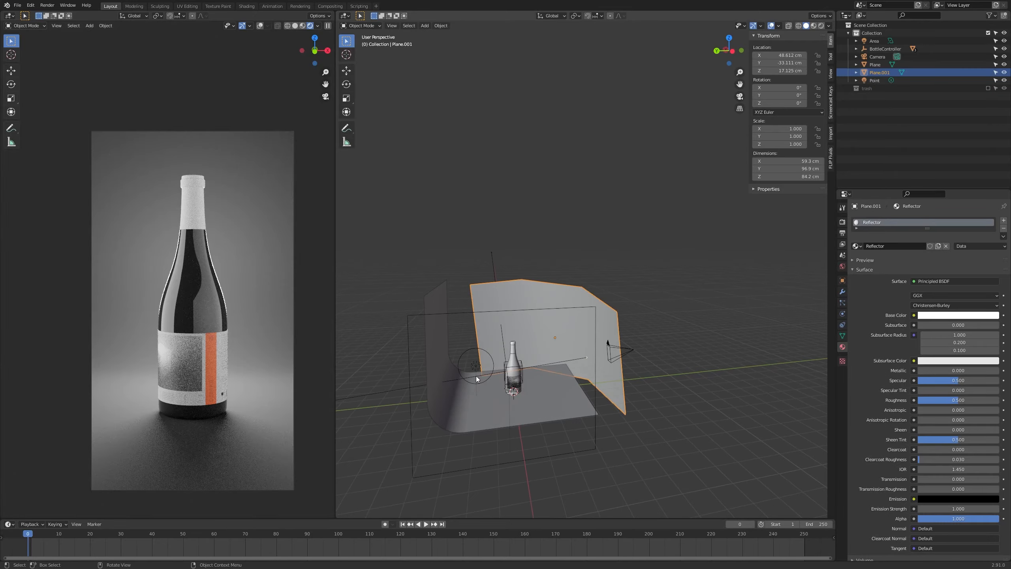
{"action": "left_click", "coordinate": [474, 367]}
{"action": "left_click", "coordinate": [474, 365]}
{"action": "key", "text": "g"}
{"action": "key", "text": "z"}
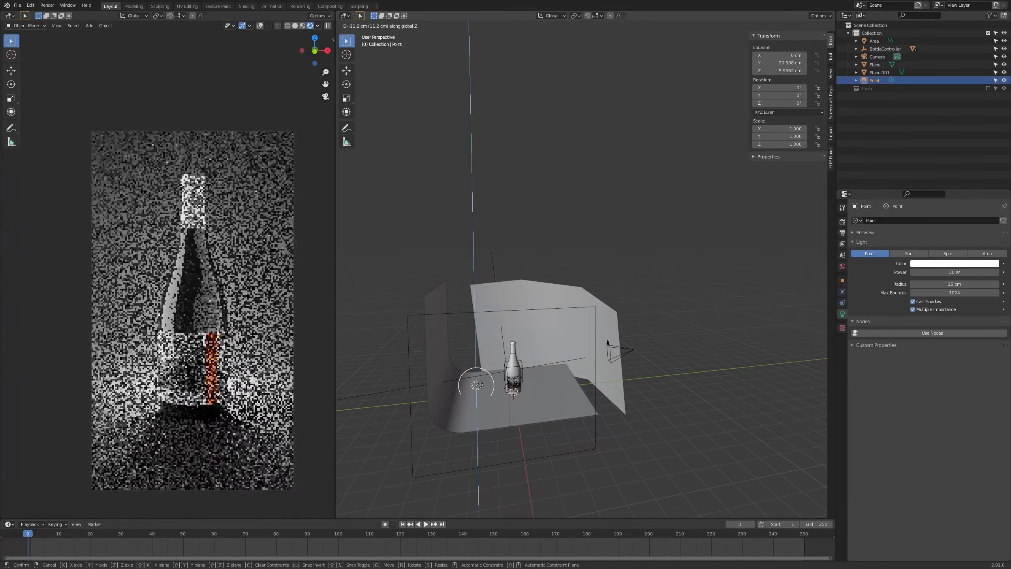
{"action": "right_click", "coordinate": [482, 326]}
Duplicate the side area light, offset the copy about 33.8 cm in X, -20.6 cm in Y and 57.7 cm in Z, and clear its rotation.
{"action": "middle_click_drag", "start_coordinate": [479, 333], "coordinate": [487, 403]}
{"action": "left_click", "coordinate": [432, 427]}
{"action": "left_click", "coordinate": [415, 429]}
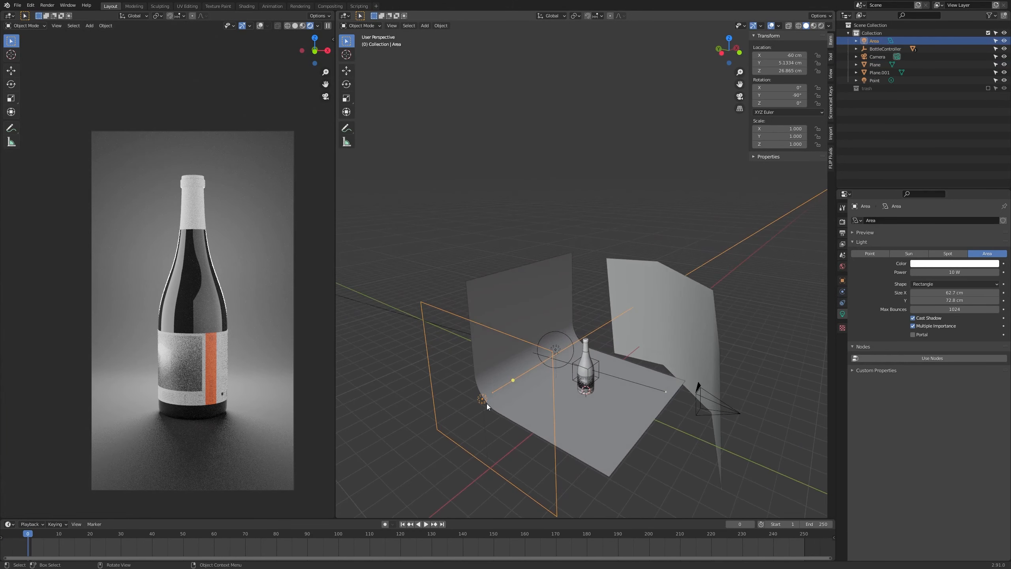
{"action": "key", "text": "shift+d"}
{"action": "left_click", "coordinate": [568, 267]}
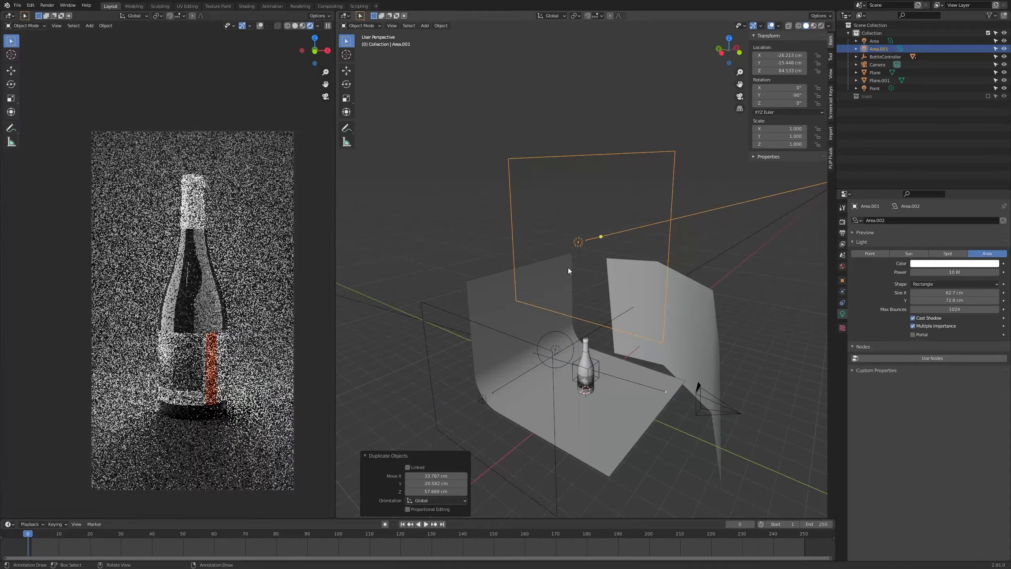
{"action": "middle_click_drag", "start_coordinate": [568, 268], "coordinate": [583, 307]}
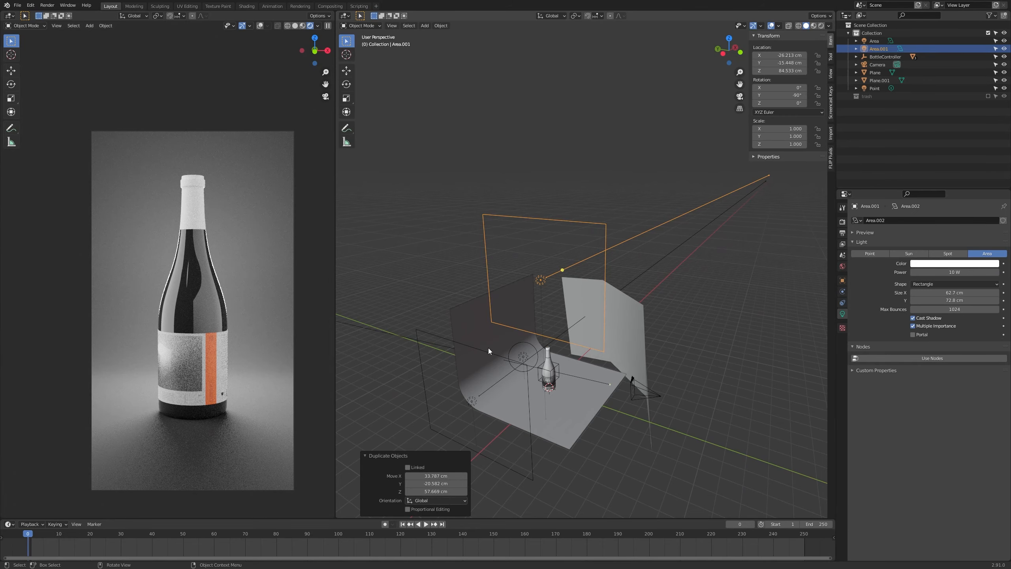
{"action": "middle_click_drag", "start_coordinate": [597, 344], "coordinate": [600, 374]}
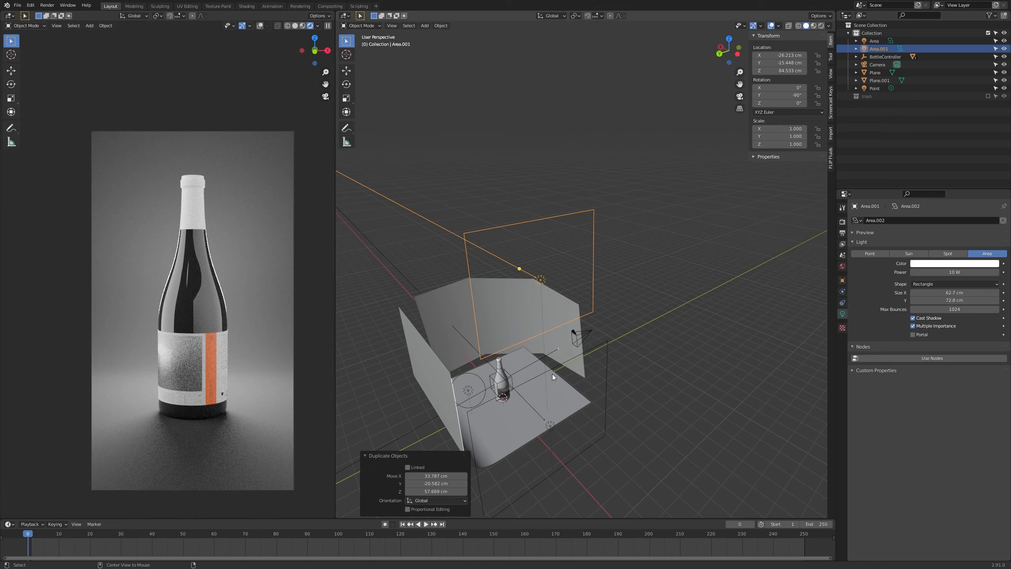
{"action": "key", "text": "alt+r"}
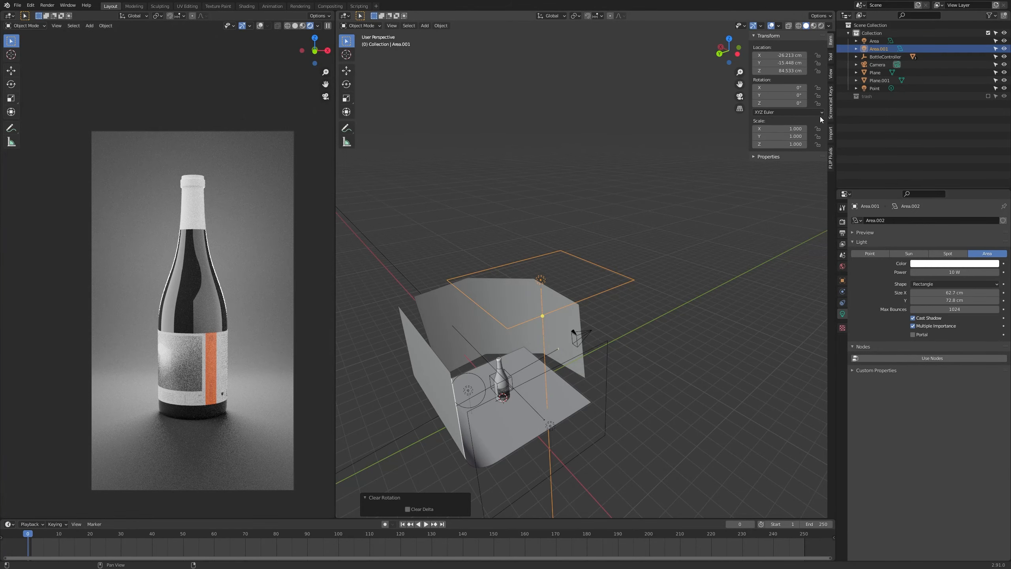
{"action": "left_click", "coordinate": [830, 112]}
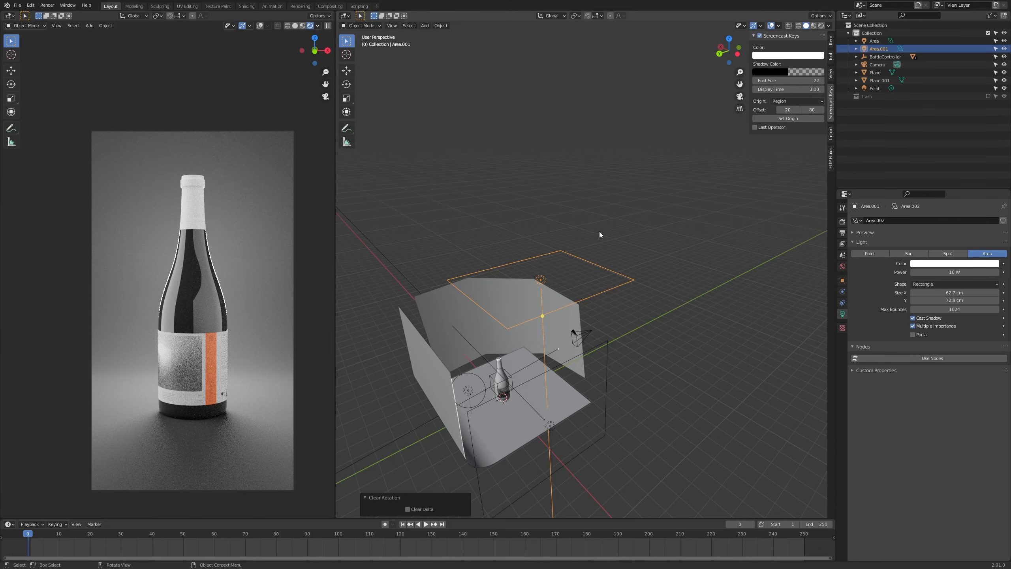
{"action": "scroll", "coordinate": [600, 232], "scroll_direction": "down", "scroll_amount": 1}
{"action": "scroll", "coordinate": [600, 232], "scroll_direction": "up", "scroll_amount": 1}
{"action": "scroll", "coordinate": [828, 67], "scroll_direction": "up", "scroll_amount": 5}
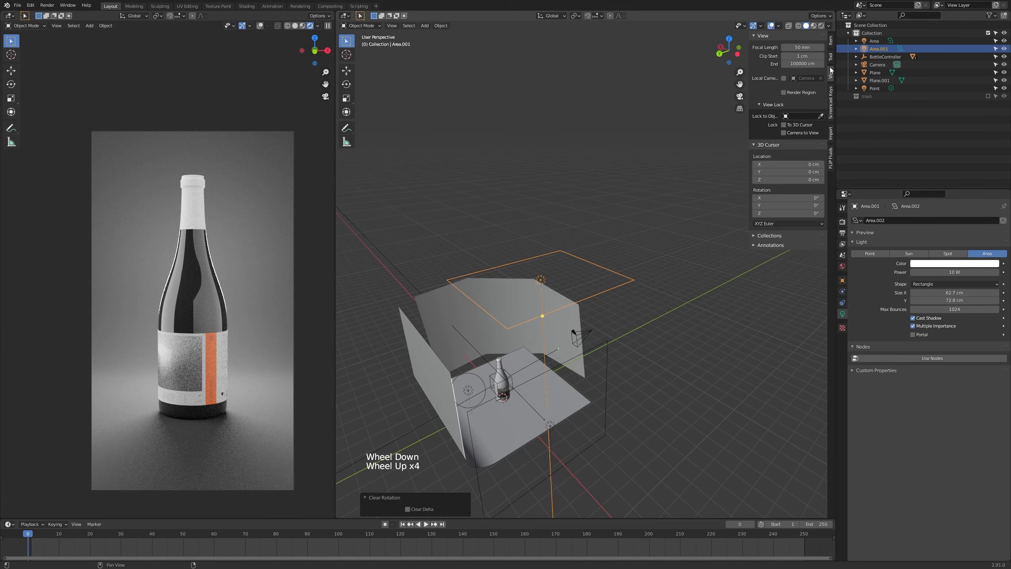
Move the duplicated area light directly above the bottle, to about X 0.39, Y -1.68 and Z 42.3 cm.
{"action": "mouse_move", "coordinate": [653, 298]}
{"action": "middle_mouse_down"}
{"action": "mouse_move", "coordinate": [643, 305]}
{"action": "mouse_move", "coordinate": [657, 301]}
{"action": "middle_mouse_up"}
{"action": "key", "text": "g"}
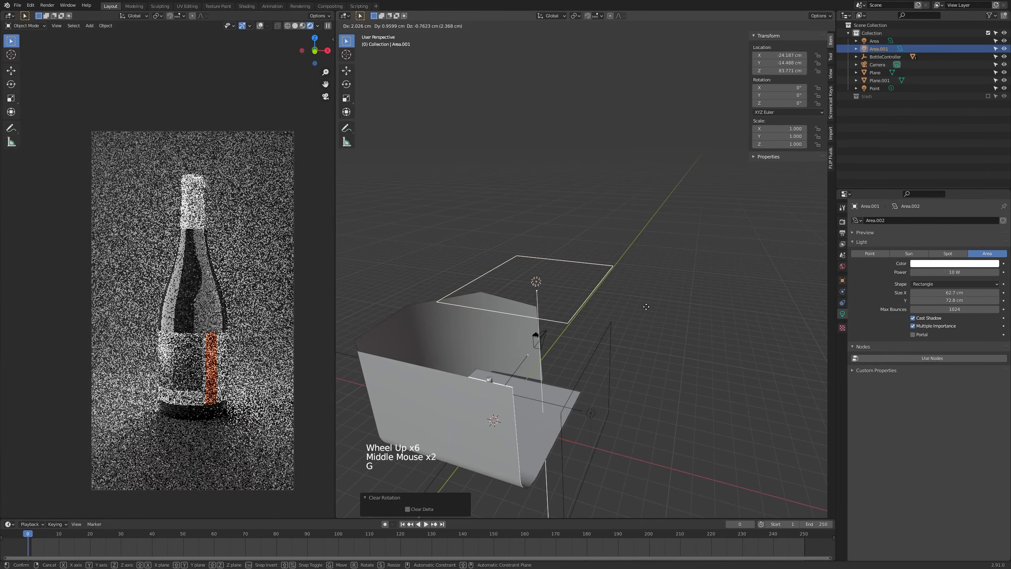
{"action": "left_click", "coordinate": [598, 343]}
{"action": "middle_click_drag", "start_coordinate": [598, 343], "coordinate": [534, 321]}
{"action": "key", "text": "g"}
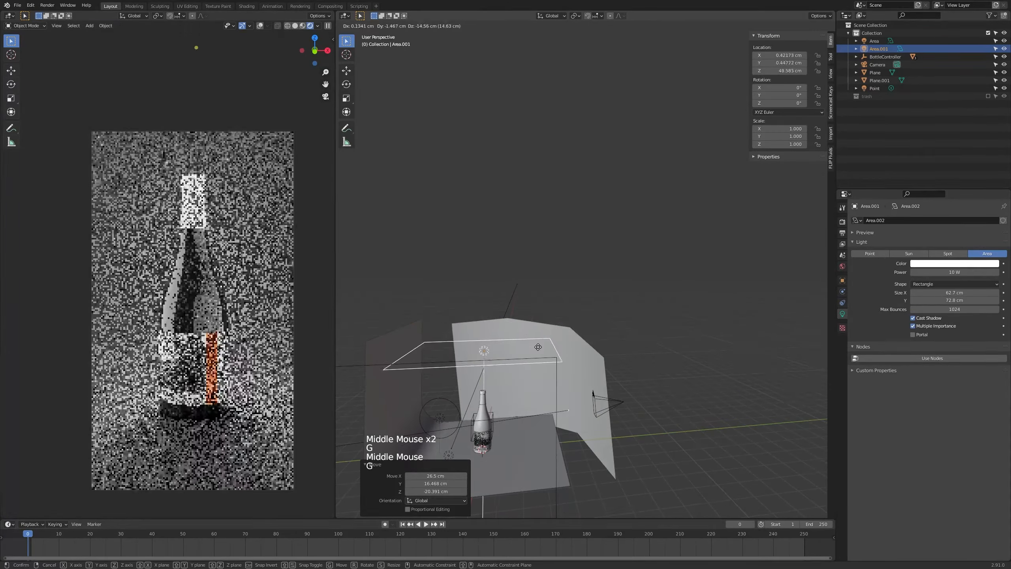
{"action": "left_click", "coordinate": [538, 361]}
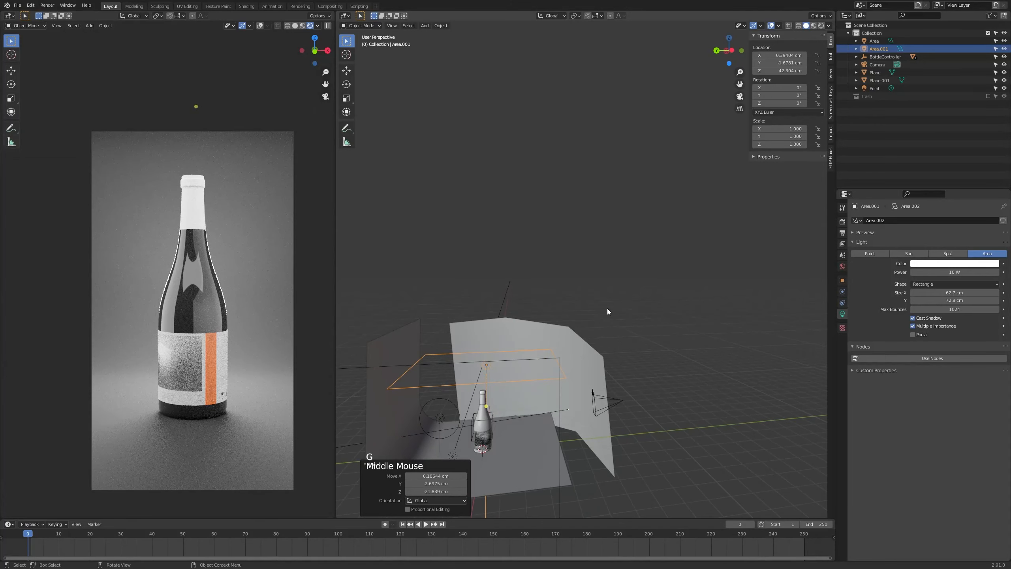
Change the overhead area light's shape to Disk and set its size to 22.7 cm.
{"action": "middle_click_drag", "start_coordinate": [606, 309], "coordinate": [601, 309]}
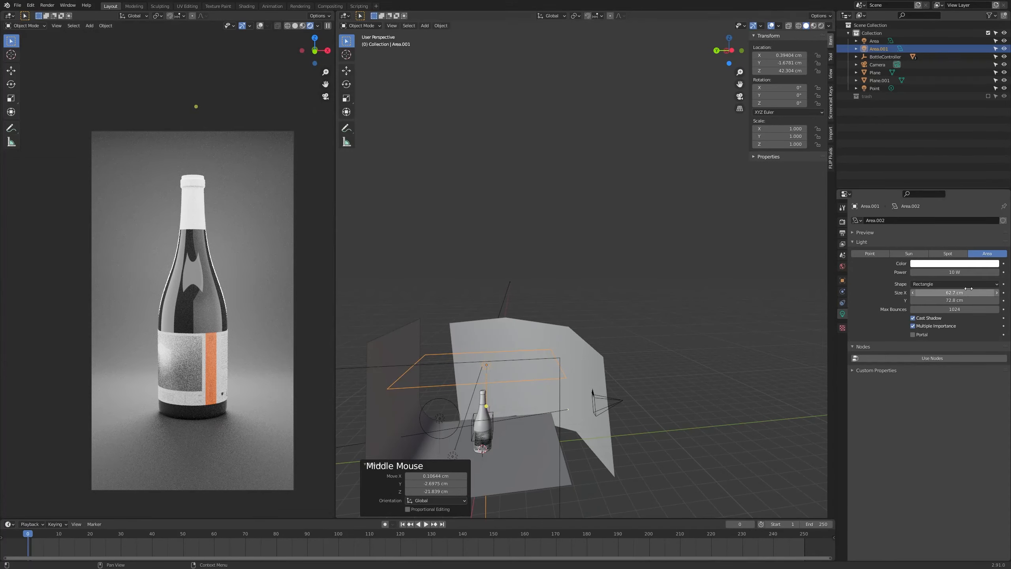
{"action": "left_click", "coordinate": [967, 285]}
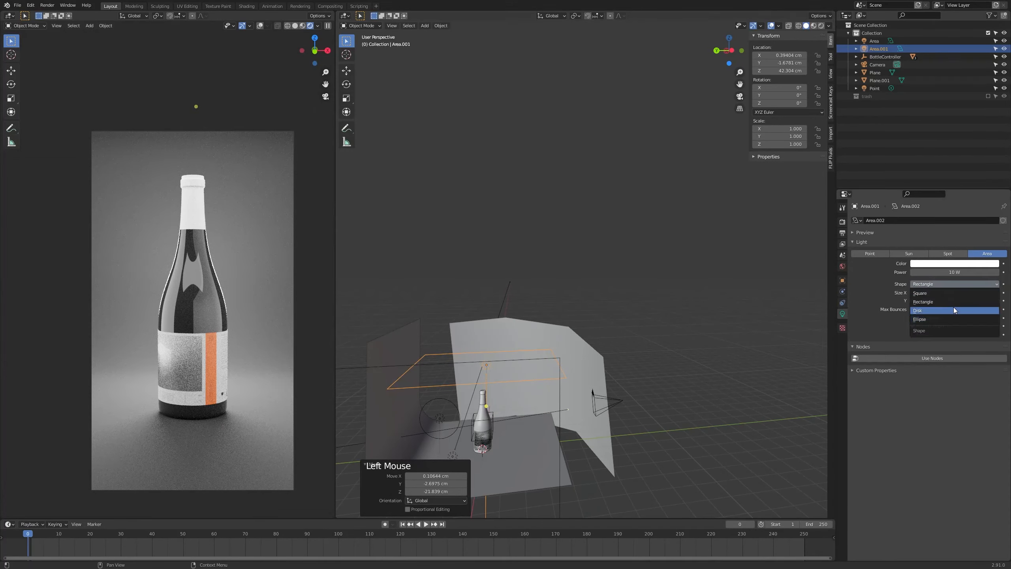
{"action": "left_click", "coordinate": [953, 310]}
{"action": "middle_click_drag", "start_coordinate": [716, 297], "coordinate": [625, 311]}
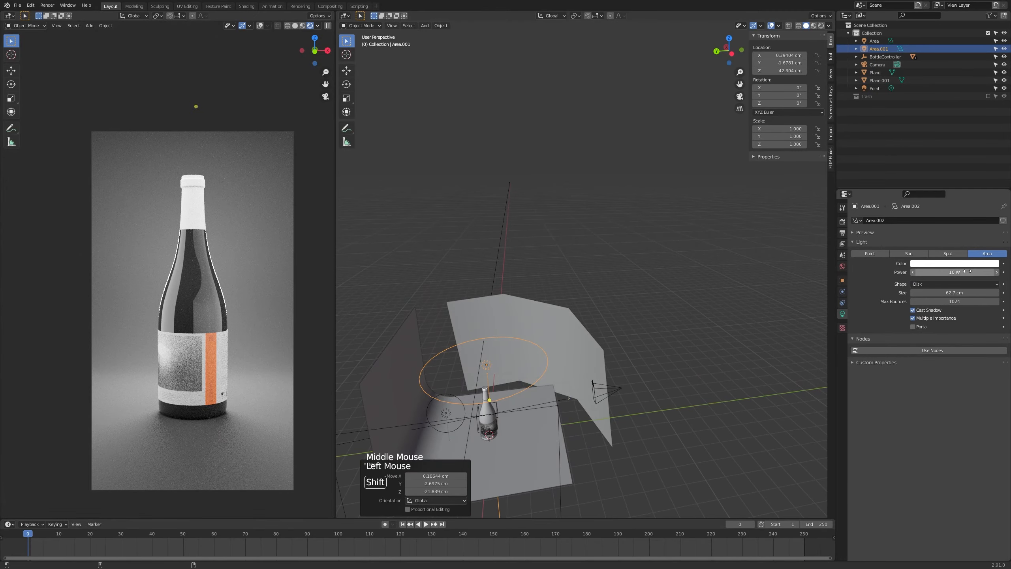
{"action": "left_click_drag", "start_coordinate": [967, 290], "coordinate": [915, 290]}
Move the overhead disk light about 10.7 cm along Y and rotate it -10.2° about X.
{"action": "key", "text": "g"}
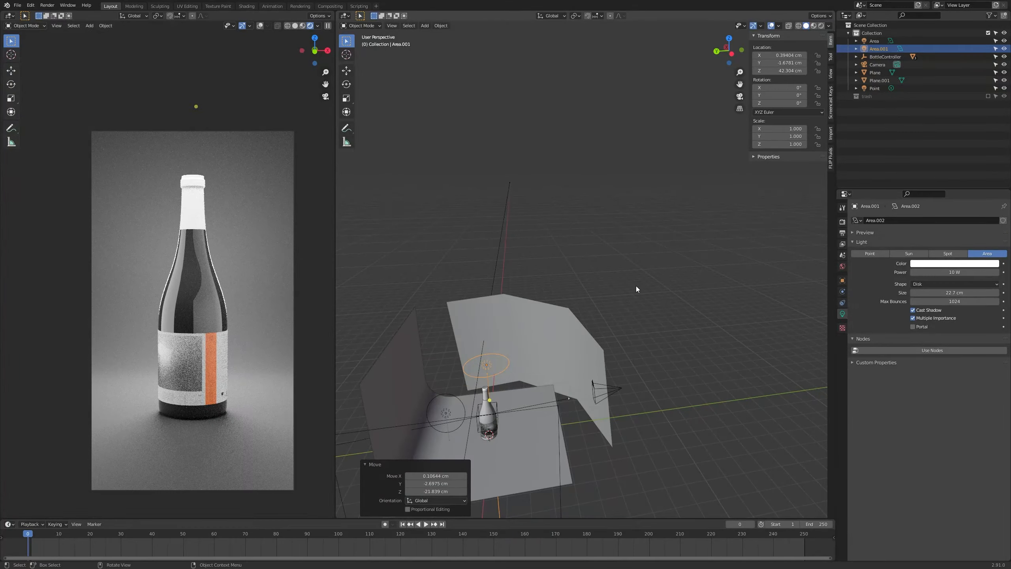
{"action": "key", "text": "y"}
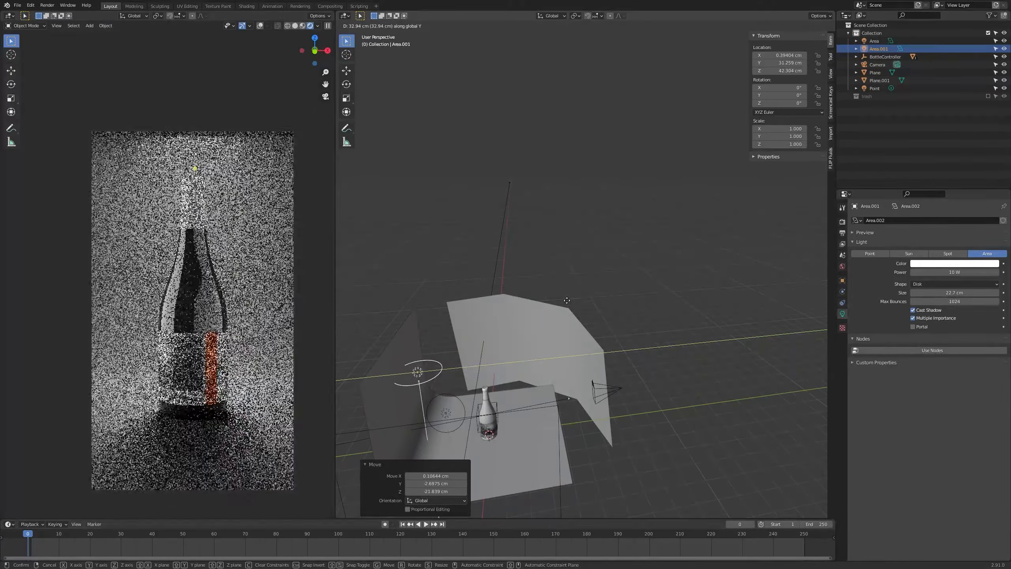
{"action": "left_click", "coordinate": [617, 301]}
{"action": "middle_click_drag", "start_coordinate": [617, 301], "coordinate": [630, 300]}
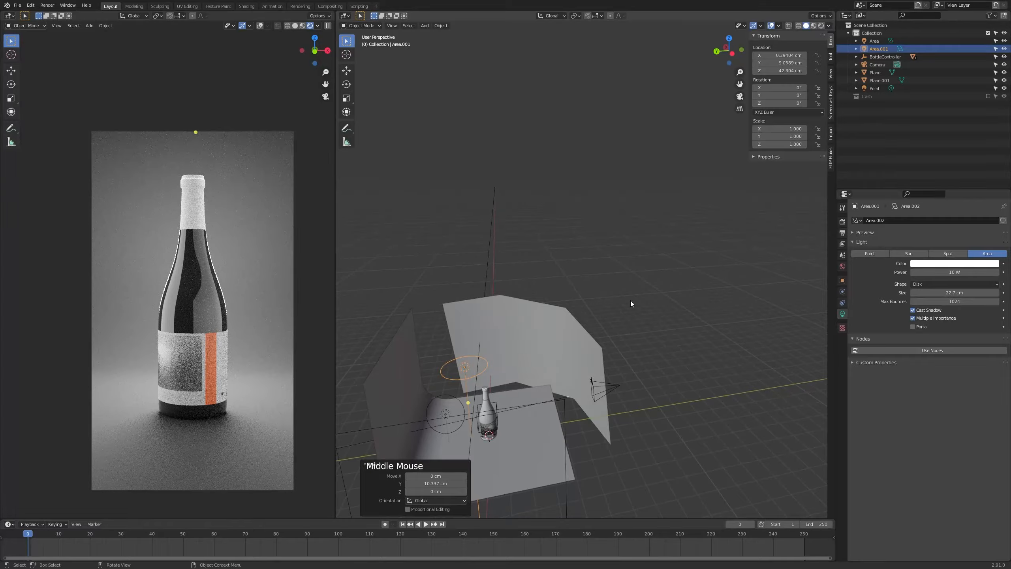
{"action": "key", "text": "r"}
{"action": "key", "text": "x"}
{"action": "left_click", "coordinate": [614, 274]}
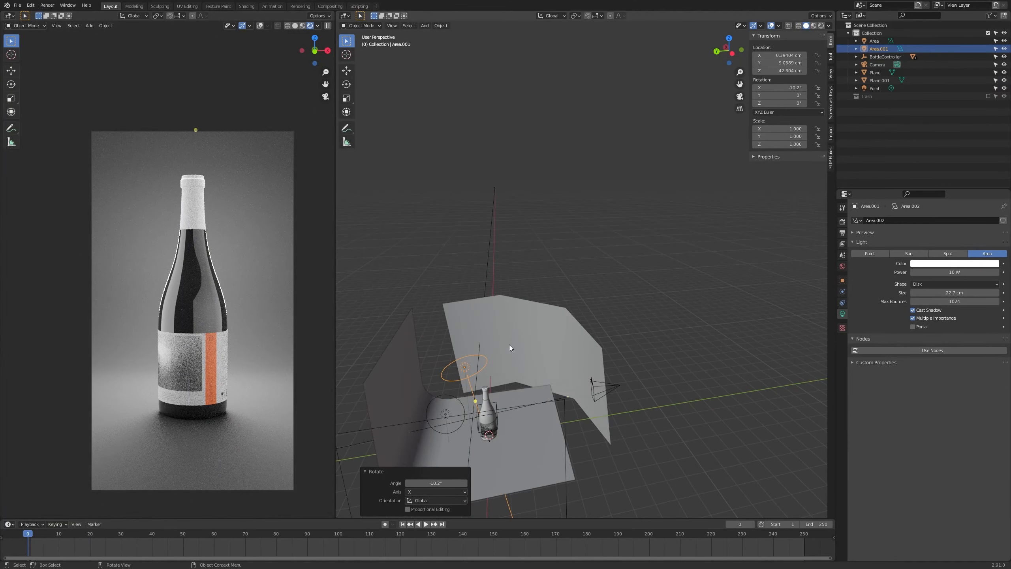
Raise the overhead disk light about 9.2 cm along Z and shift it about -2.6 cm along Y.
{"action": "middle_click_drag", "start_coordinate": [508, 345], "coordinate": [521, 334]}
{"action": "key", "text": "g"}
{"action": "key", "text": "z"}
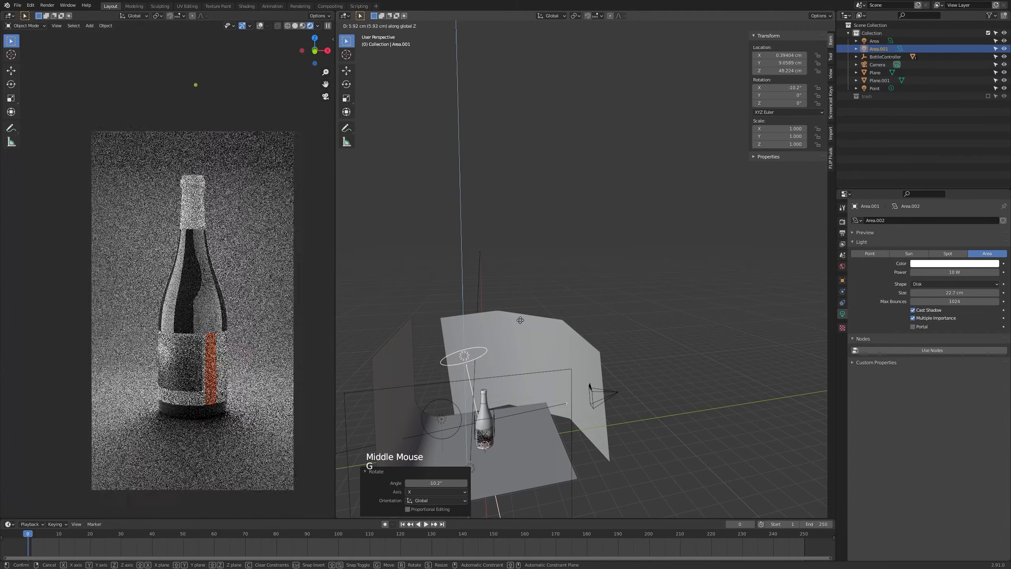
{"action": "left_click", "coordinate": [521, 322]}
{"action": "key", "text": "g"}
{"action": "key", "text": "y"}
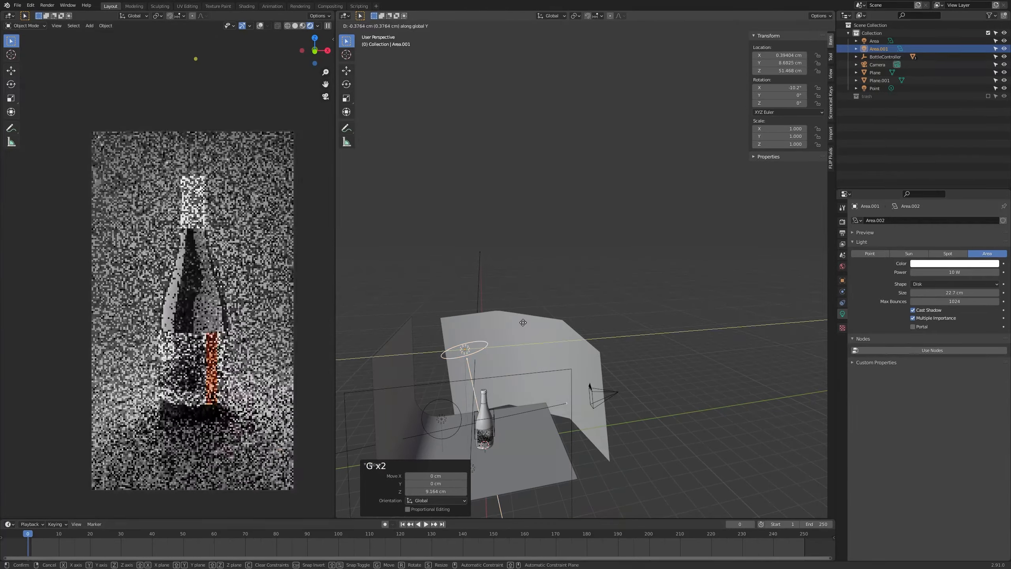
{"action": "left_click", "coordinate": [528, 323]}
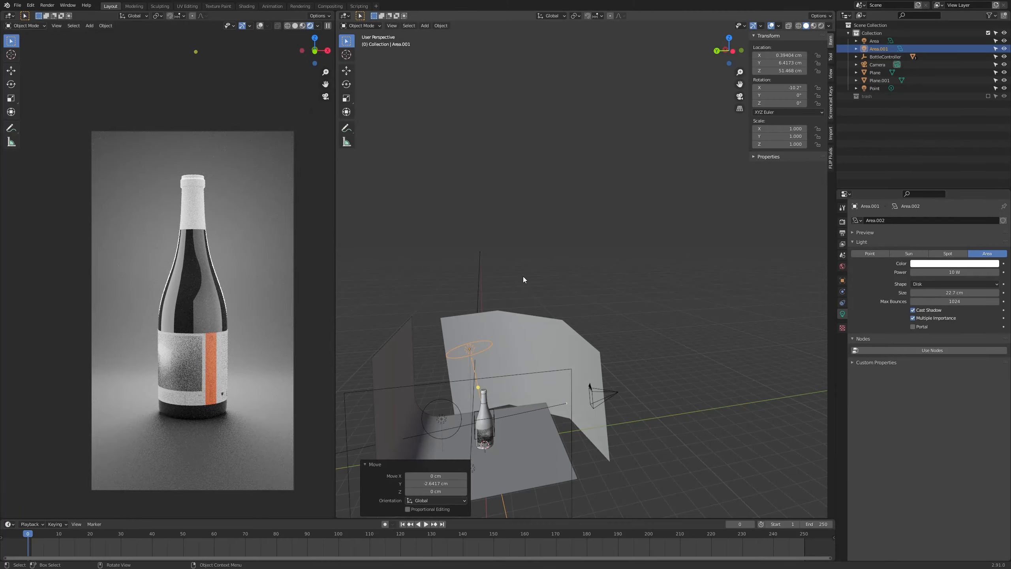
Save the scene file with the overhead disk light in its current position.
{"action": "middle_click_drag", "start_coordinate": [522, 277], "coordinate": [567, 354]}
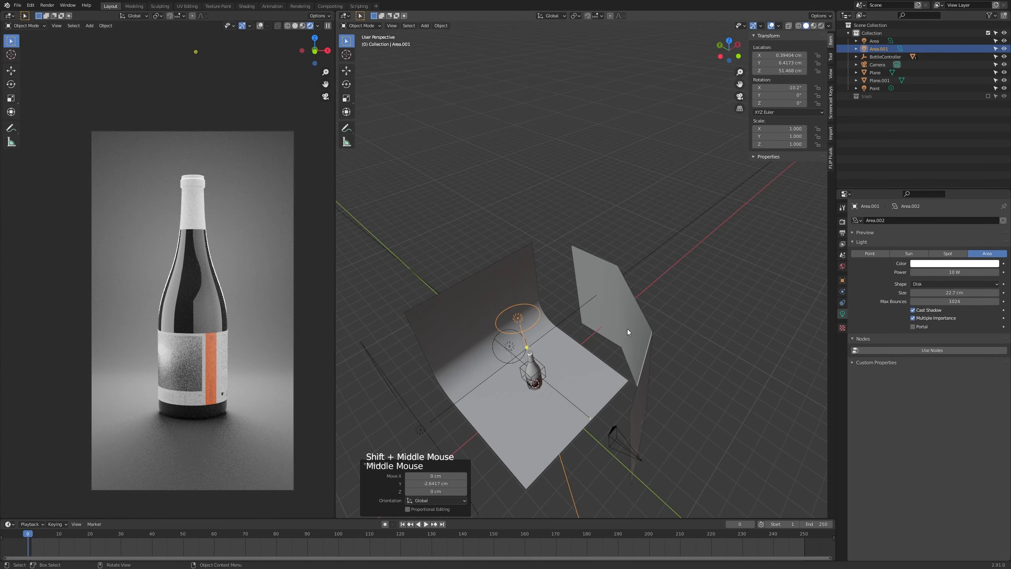
{"action": "key", "text": "ctrl+s"}
Try changing the overhead light's shape to Ellipse and resizing it directly in the viewport.
{"action": "left_click", "coordinate": [940, 284]}
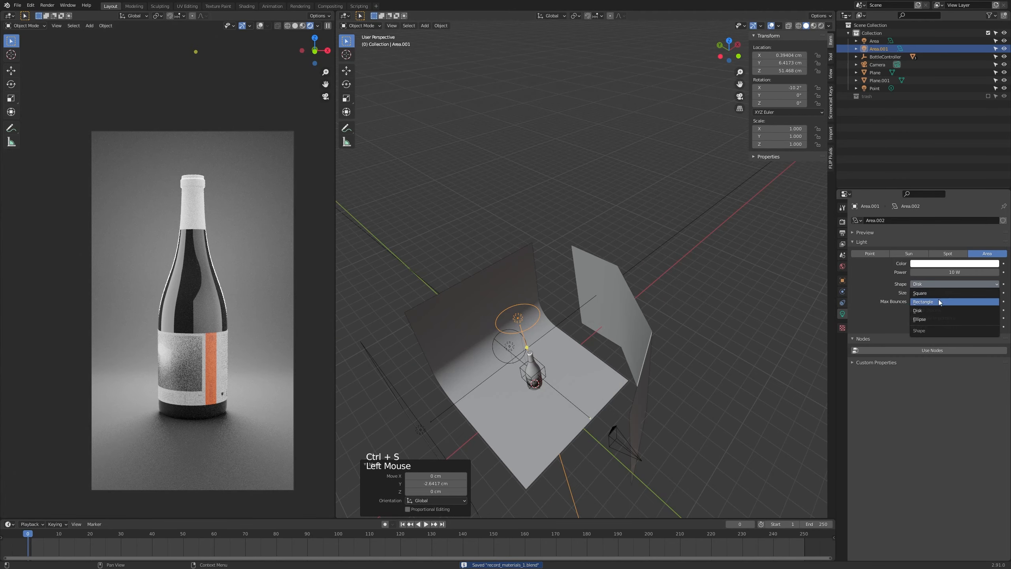
{"action": "left_click", "coordinate": [939, 319]}
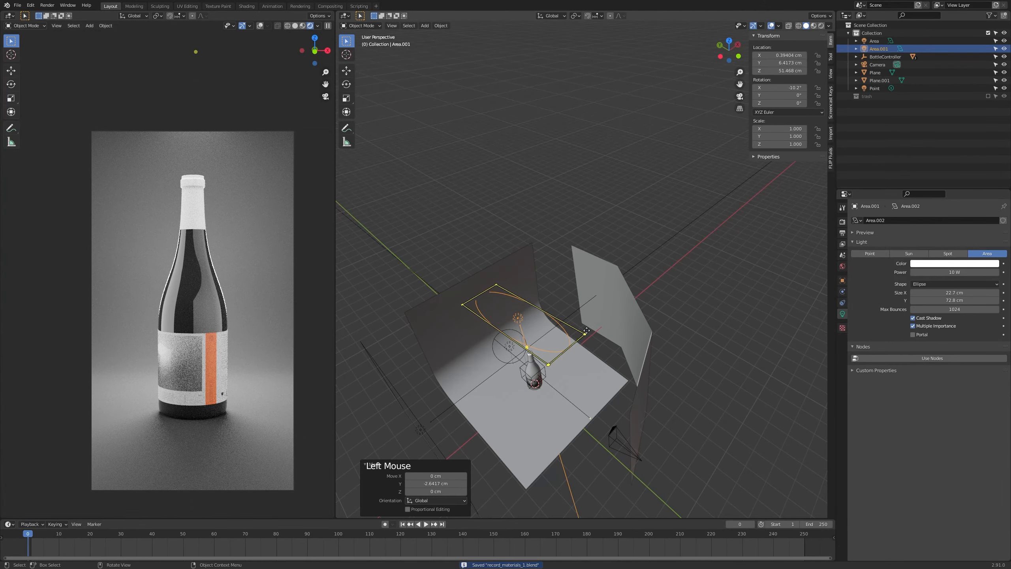
{"action": "left_click_drag", "start_coordinate": [585, 330], "coordinate": [574, 324]}
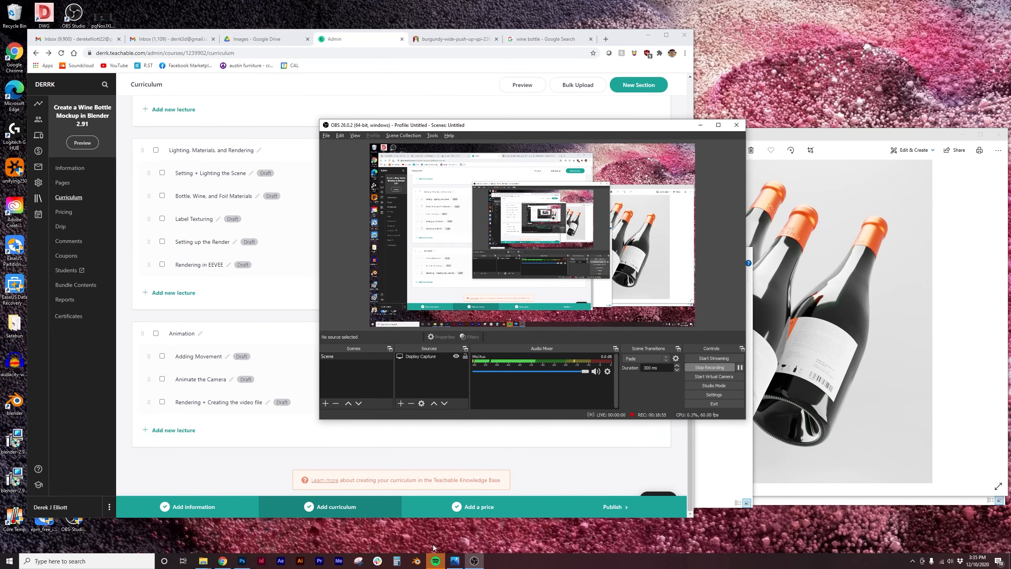
Relaunch Blender, reopen the recent file record_materials_1.blend and make the window fullscreen.
{"action": "left_click", "coordinate": [422, 556]}
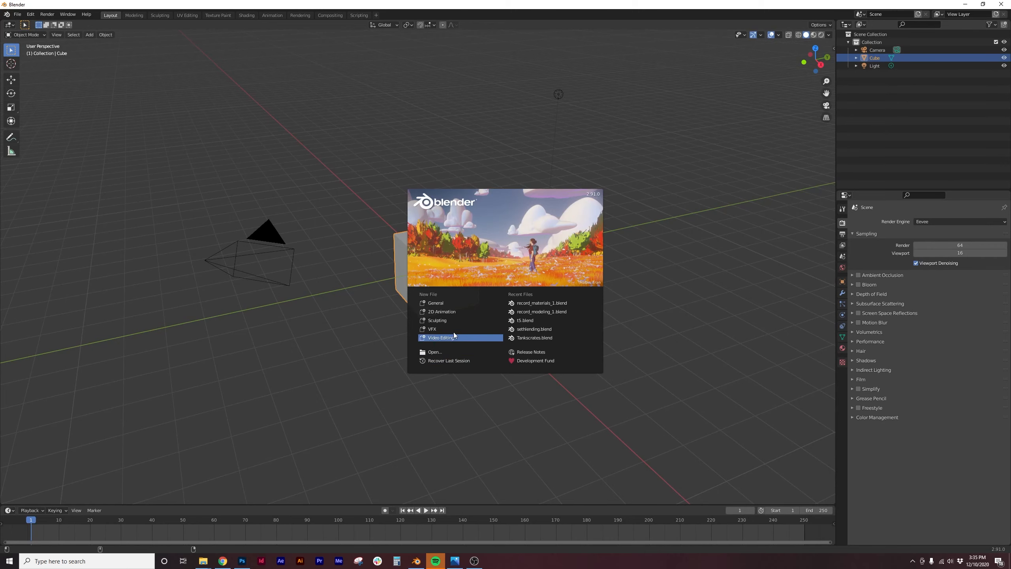
{"action": "left_click", "coordinate": [543, 305]}
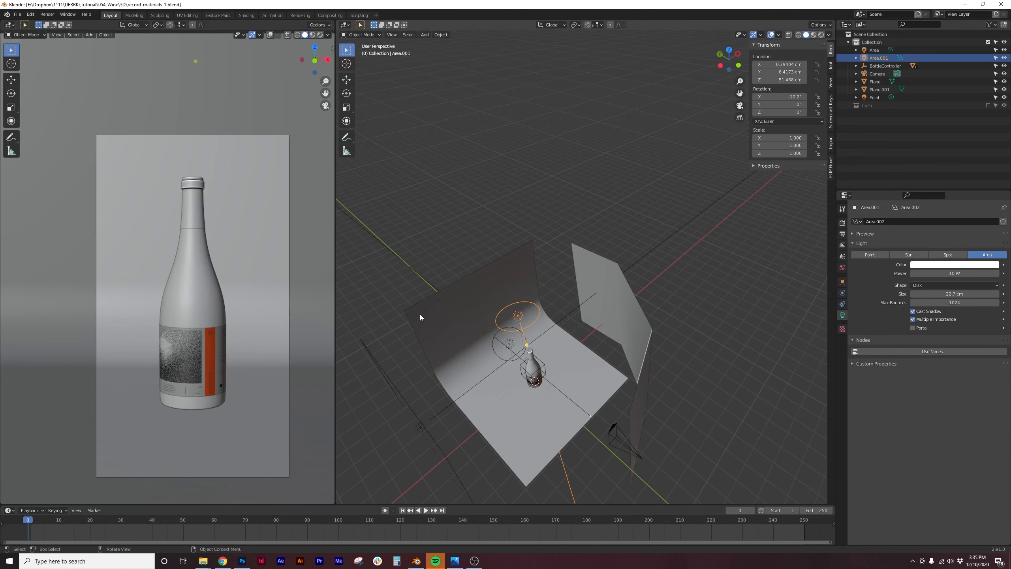
{"action": "left_click", "coordinate": [67, 14]}
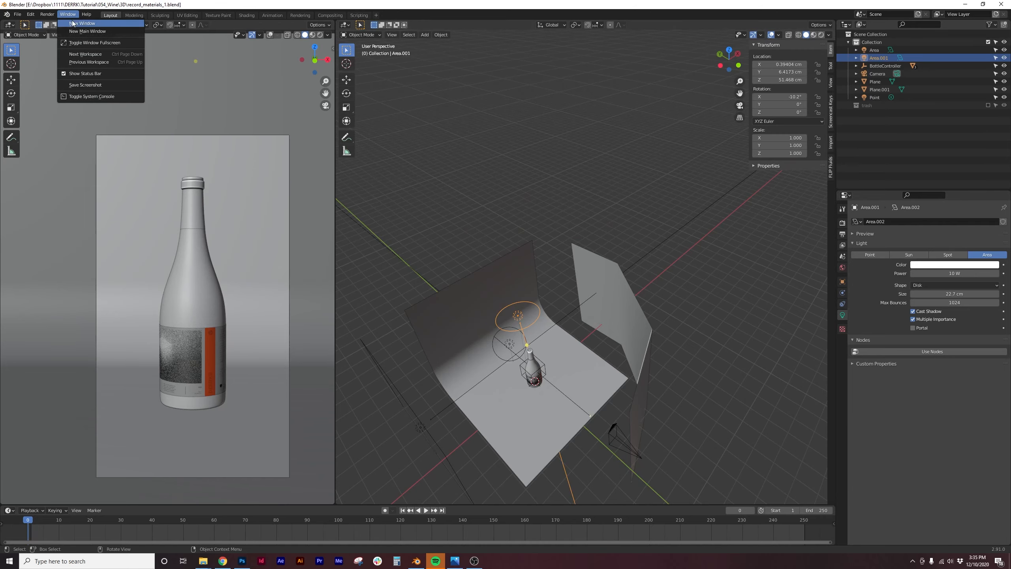
{"action": "left_click", "coordinate": [82, 42]}
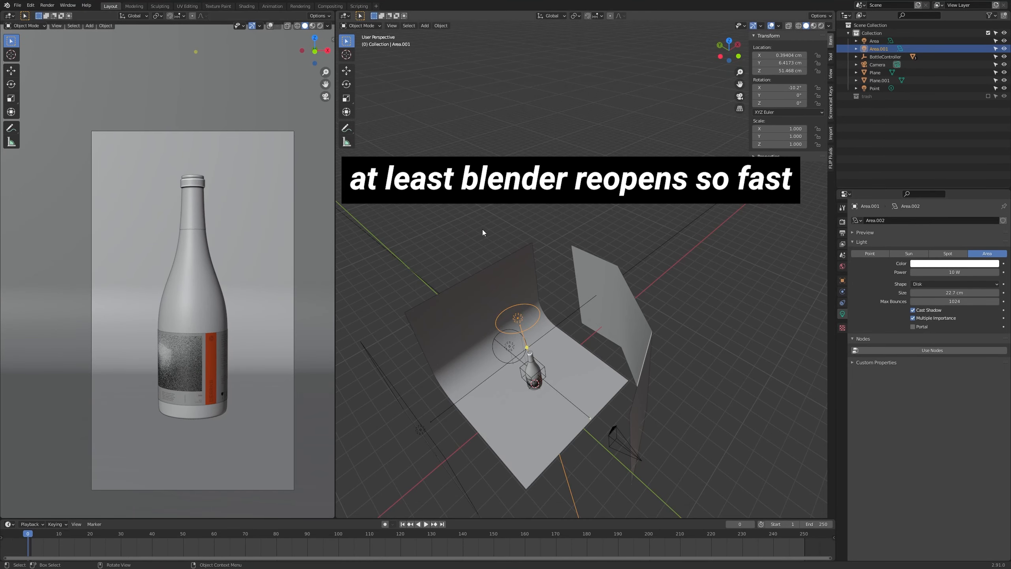
Change the overhead light's shape to Ellipse and set its Size X to about 50.7 cm.
{"action": "middle_click_drag", "start_coordinate": [483, 226], "coordinate": [550, 306]}
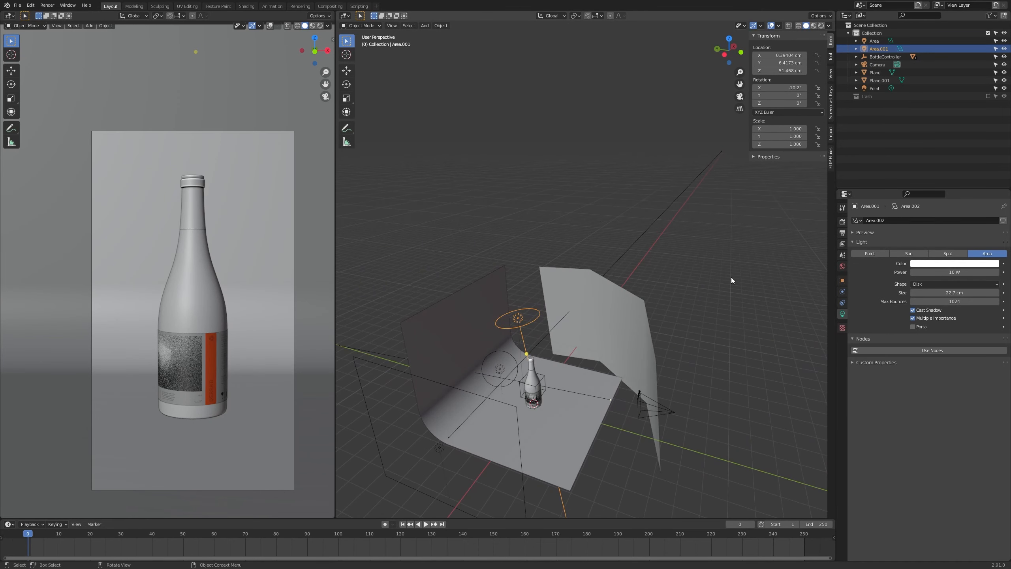
{"action": "left_click", "coordinate": [915, 284]}
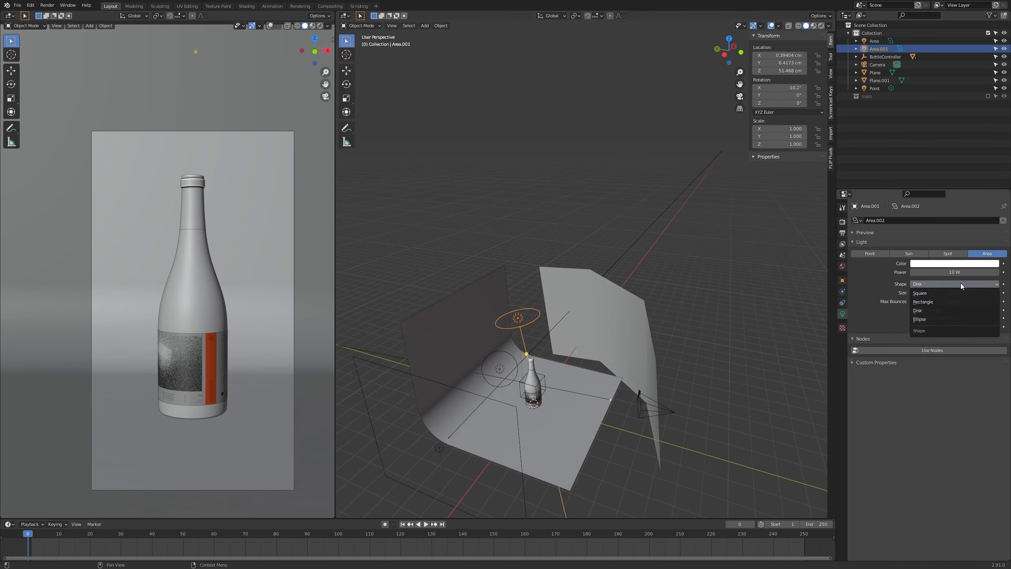
{"action": "left_click", "coordinate": [933, 320]}
{"action": "mouse_move", "coordinate": [954, 292]}
{"action": "left_mouse_down"}
{"action": "mouse_move", "coordinate": [931, 292]}
{"action": "mouse_move", "coordinate": [975, 293]}
{"action": "mouse_move", "coordinate": [939, 300]}
{"action": "mouse_move", "coordinate": [952, 292]}
{"action": "left_mouse_up"}
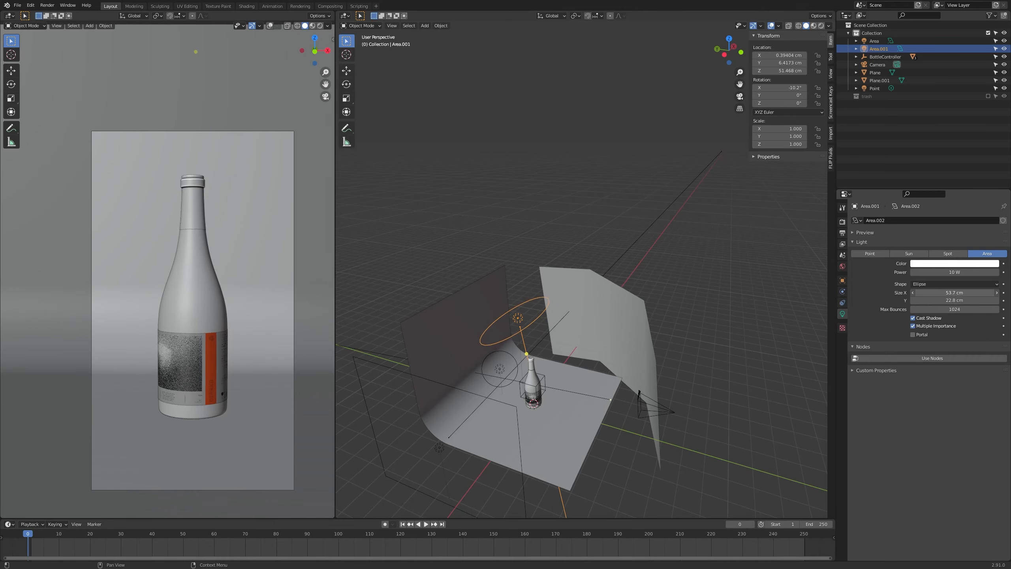
Switch the camera viewport to rendered shading.
{"action": "left_click", "coordinate": [320, 26]}
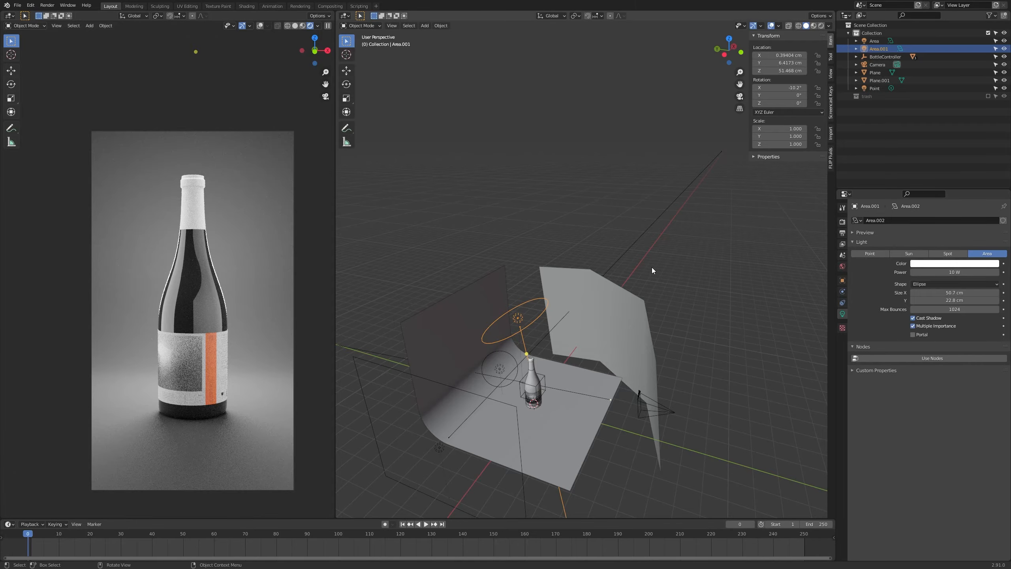
{"action": "key", "text": "g"}
{"action": "key", "text": "z"}
{"action": "right_click", "coordinate": [634, 285]}
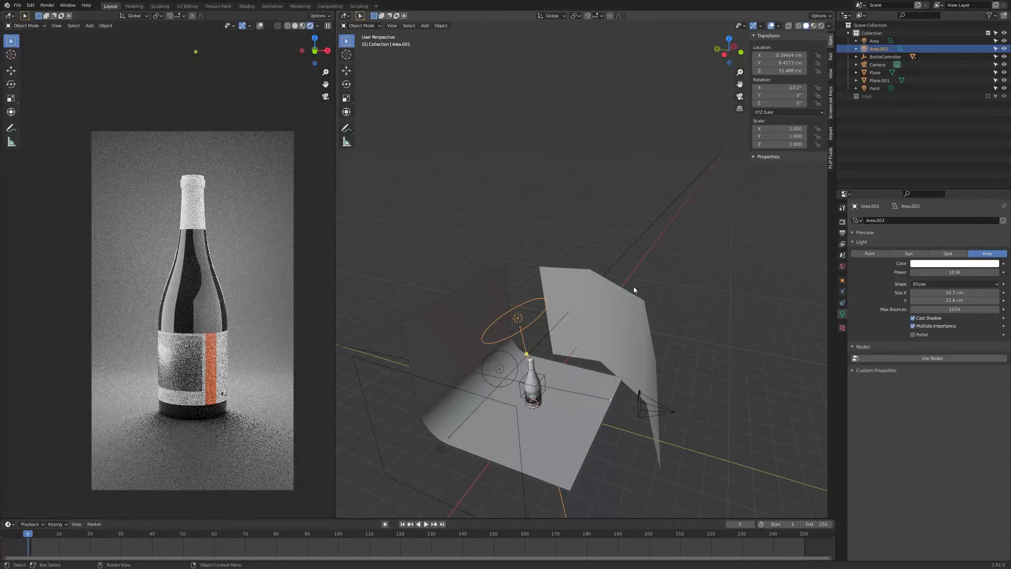
Toggle the overhead light's visibility to compare the render with and without it, leaving it hidden.
{"action": "left_click", "coordinate": [1004, 49]}
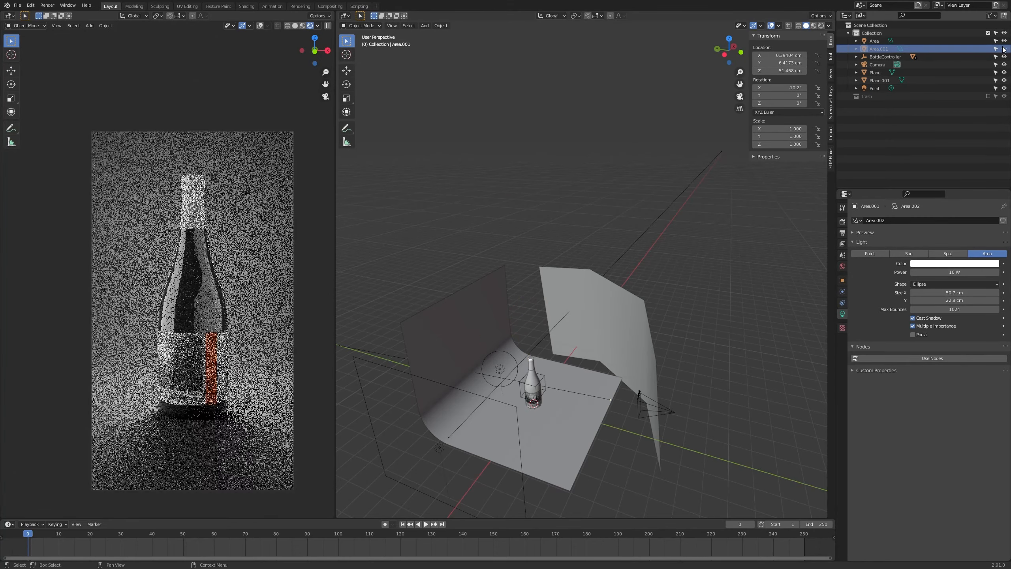
{"action": "left_click", "coordinate": [1004, 49]}
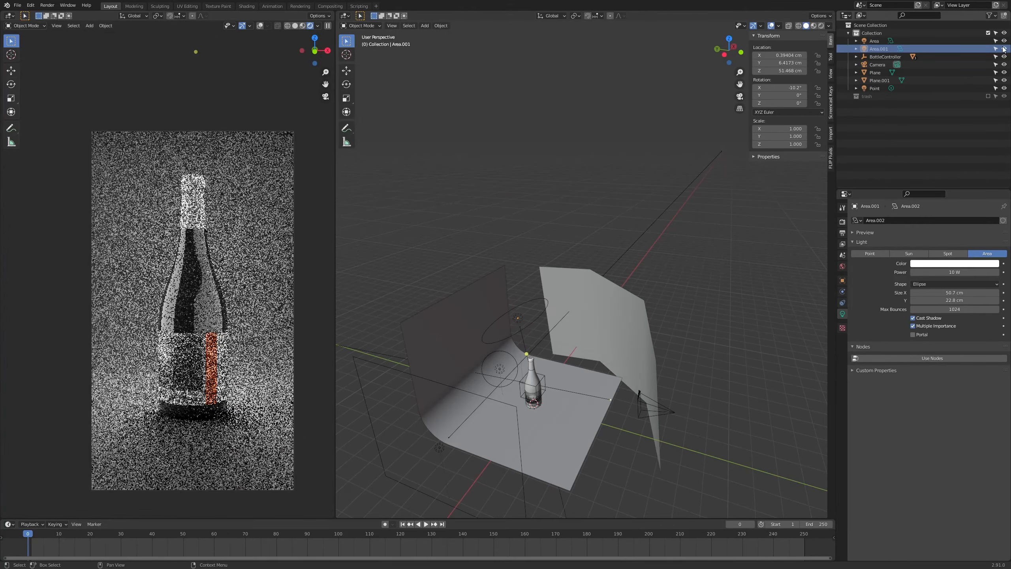
{"action": "left_click", "coordinate": [1003, 49]}
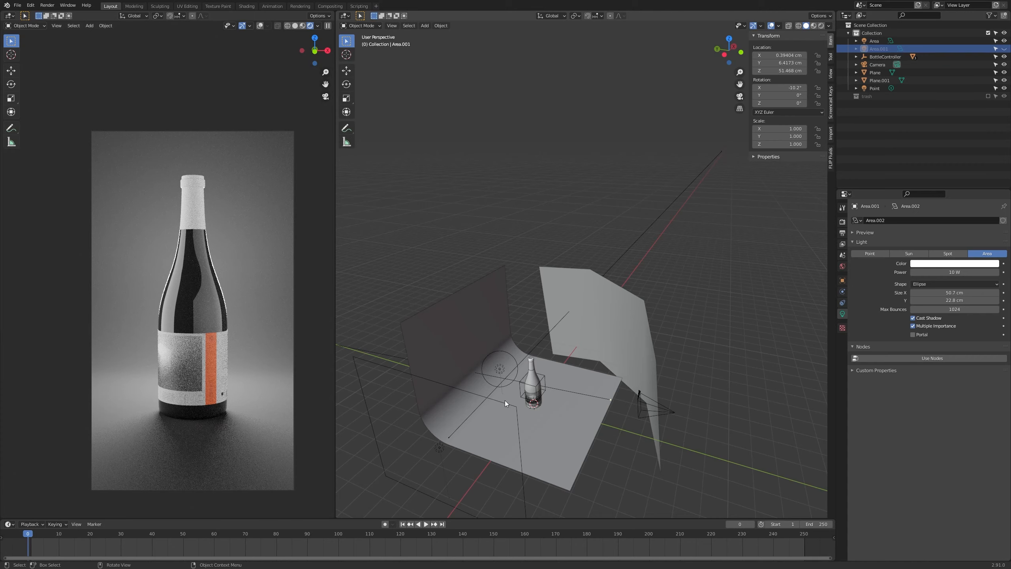
Toggle the side area light's visibility to judge its contribution to the render, leaving it hidden.
{"action": "left_click", "coordinate": [506, 403]}
{"action": "left_click", "coordinate": [1004, 57]}
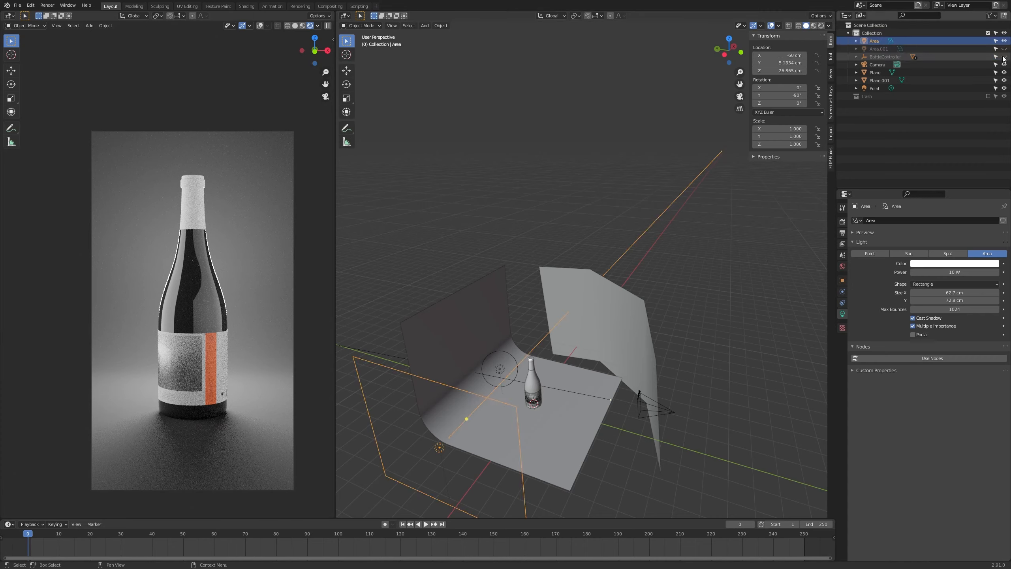
{"action": "left_click", "coordinate": [1003, 57]}
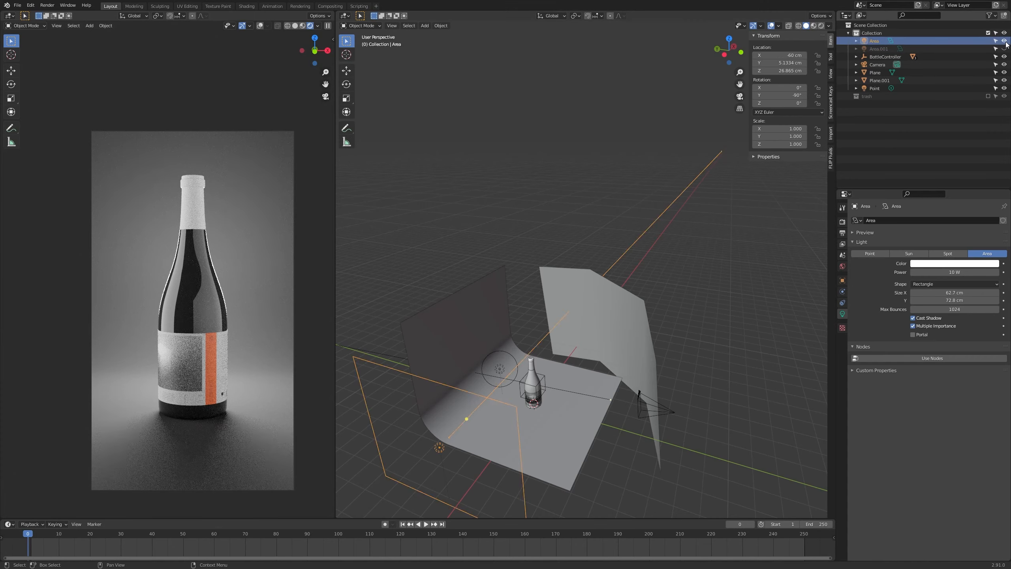
{"action": "left_click", "coordinate": [1004, 41]}
{"action": "left_click", "coordinate": [1004, 88]}
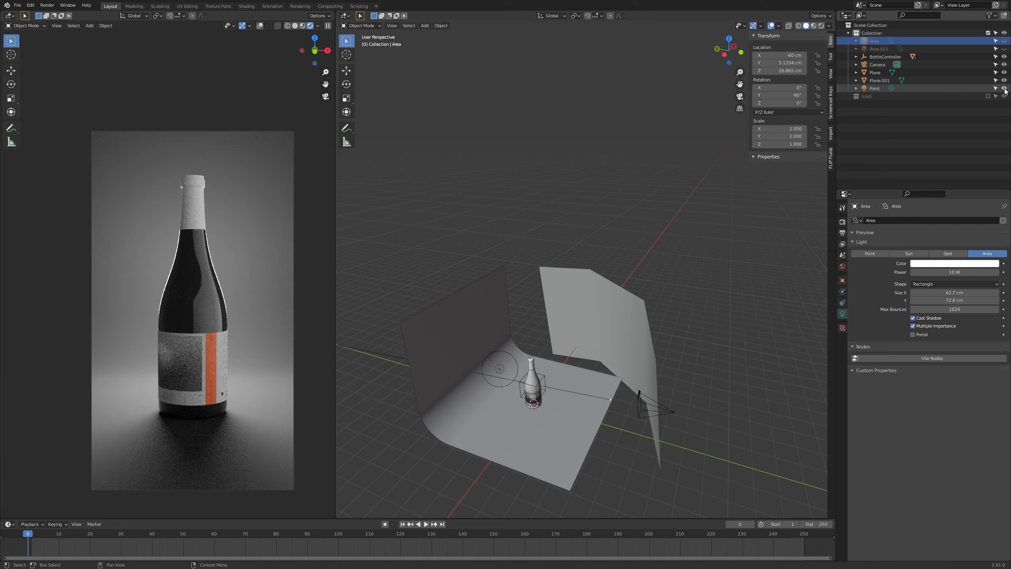
{"action": "left_click", "coordinate": [1003, 88]}
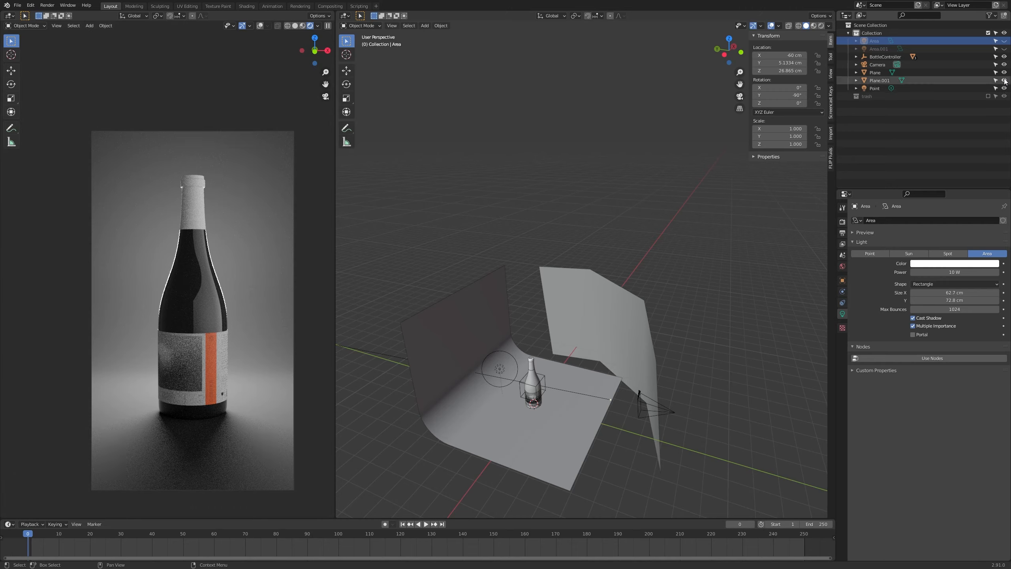
{"action": "left_click", "coordinate": [1005, 42]}
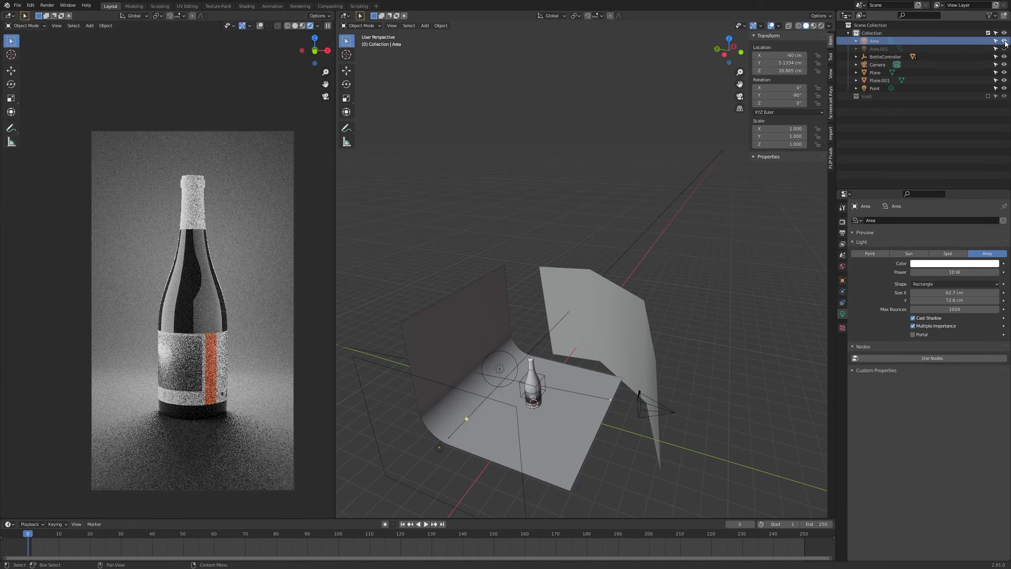
{"action": "left_click", "coordinate": [1005, 43]}
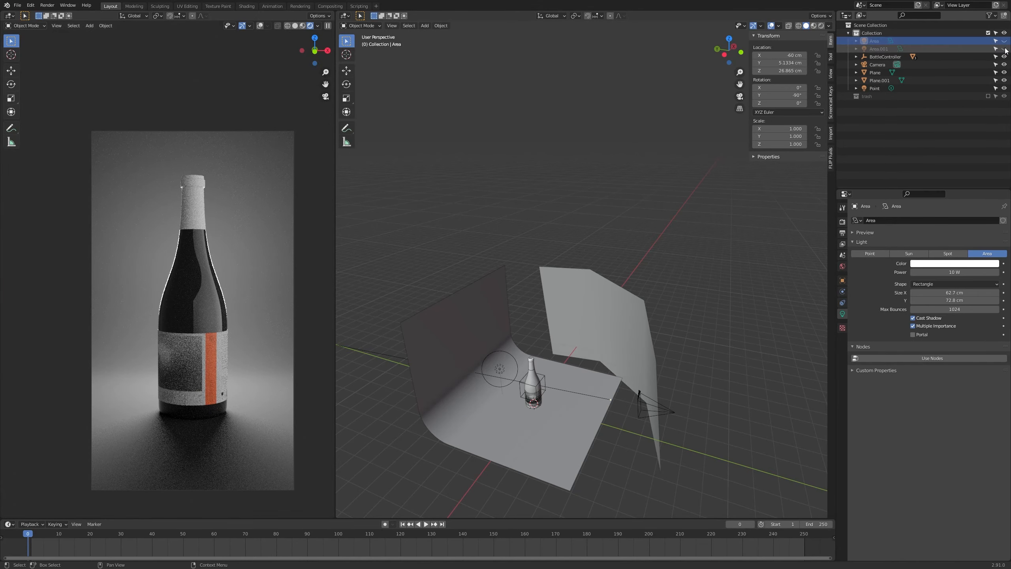
Toggle the overhead light repeatedly with the side light hidden to compare its effect, leaving the overhead light visible.
{"action": "left_click", "coordinate": [1003, 50]}
{"action": "left_click", "coordinate": [1003, 50]}
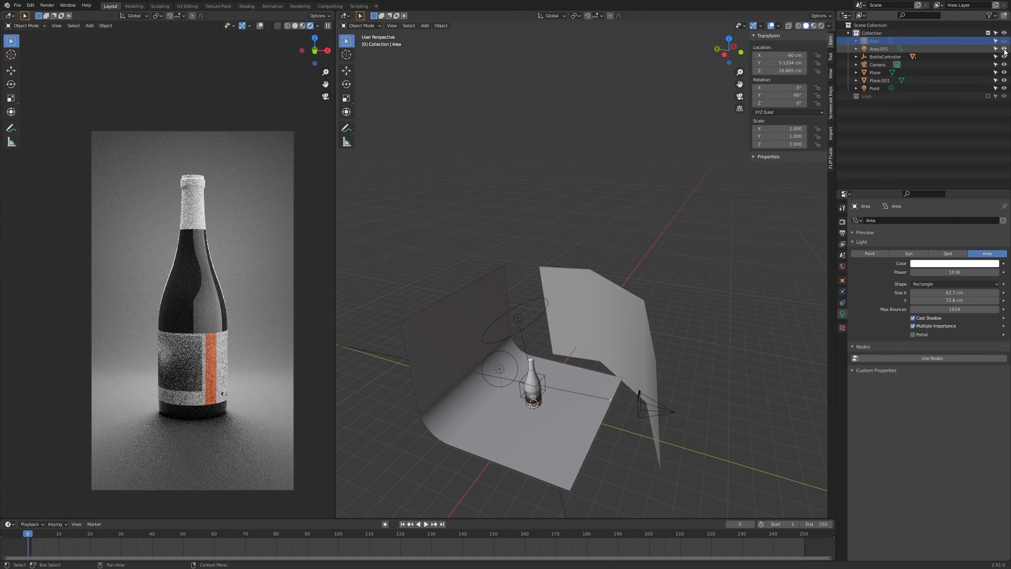
{"action": "left_click", "coordinate": [1004, 49]}
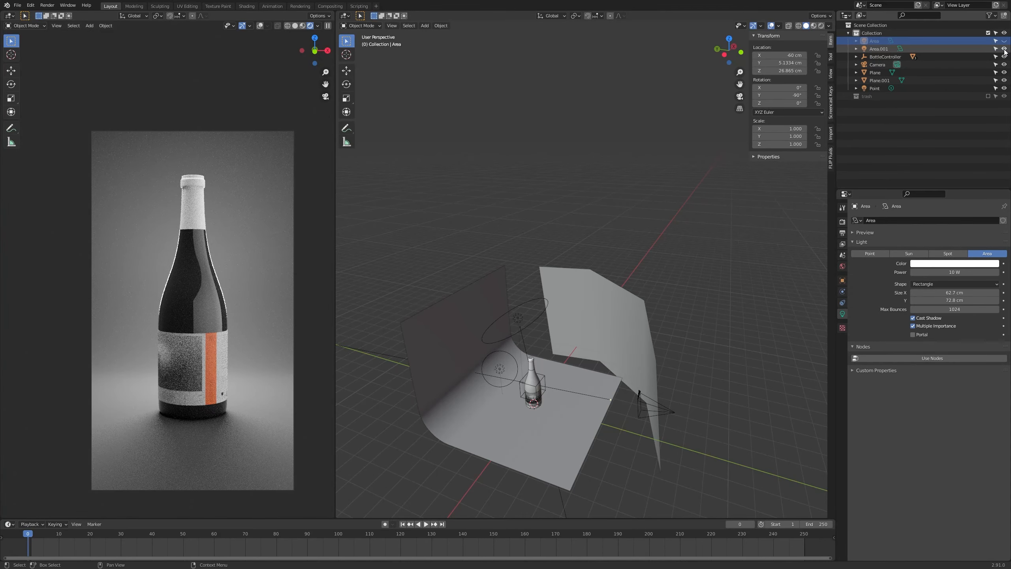
{"action": "left_click", "coordinate": [1003, 50]}
{"action": "left_click", "coordinate": [1003, 49]}
Compare the bottle neck's shading up close with the side and overhead lights shown and hidden, leaving only the side light hidden.
{"action": "scroll", "coordinate": [195, 181], "scroll_direction": "up", "scroll_amount": 4}
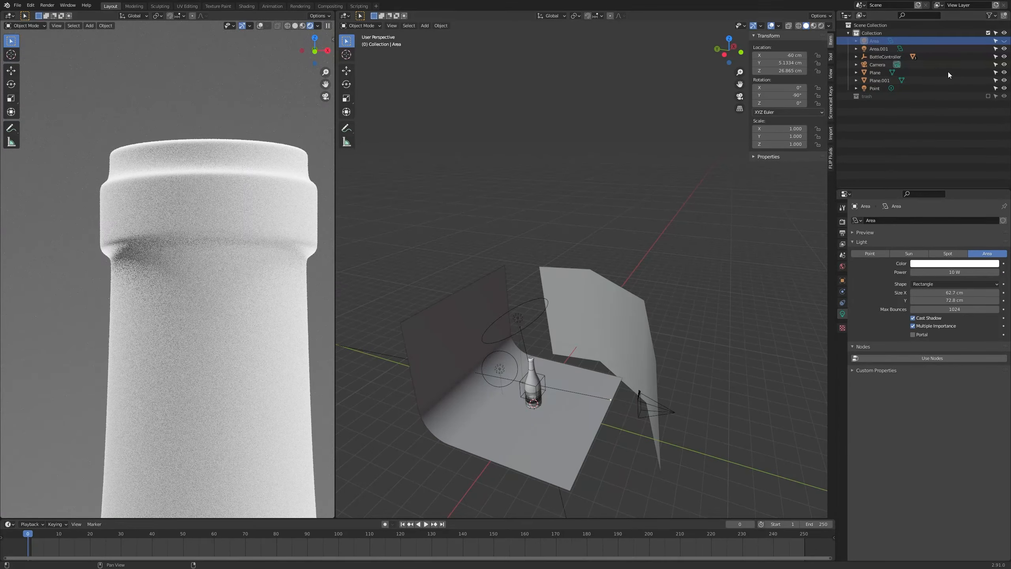
{"action": "left_click", "coordinate": [1004, 41]}
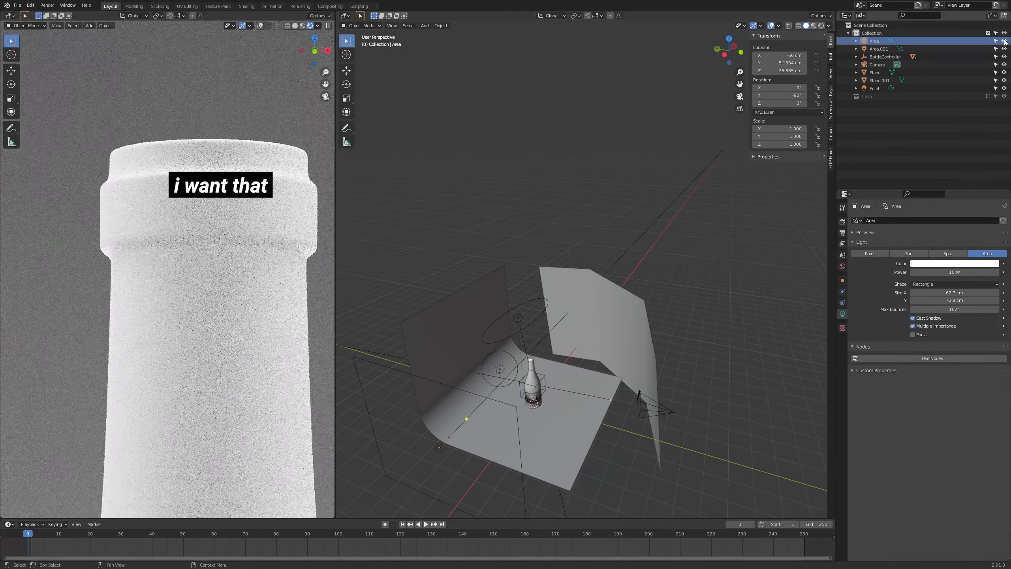
{"action": "left_click_drag", "start_coordinate": [1004, 41], "coordinate": [1005, 49]}
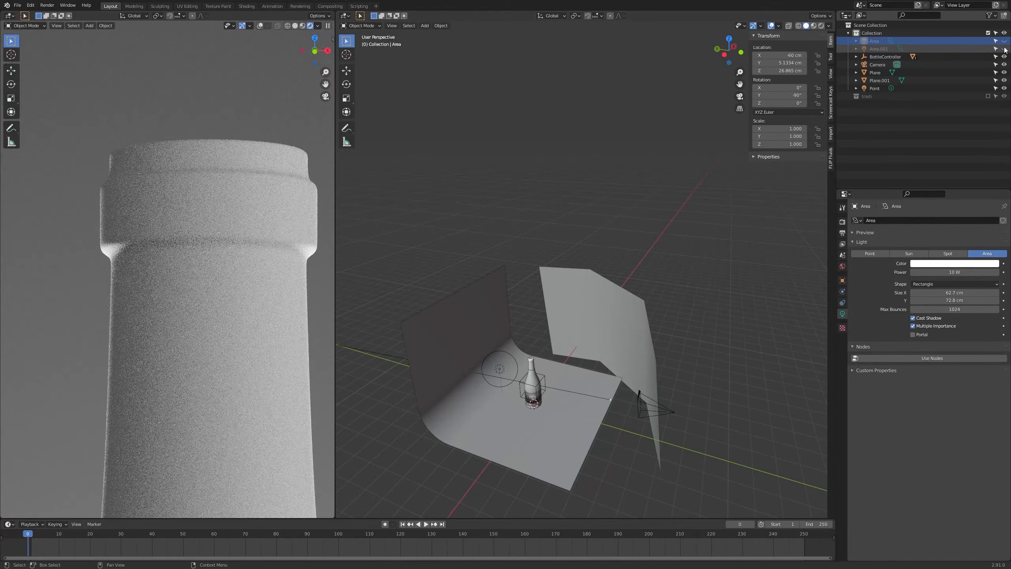
{"action": "left_click", "coordinate": [1004, 49]}
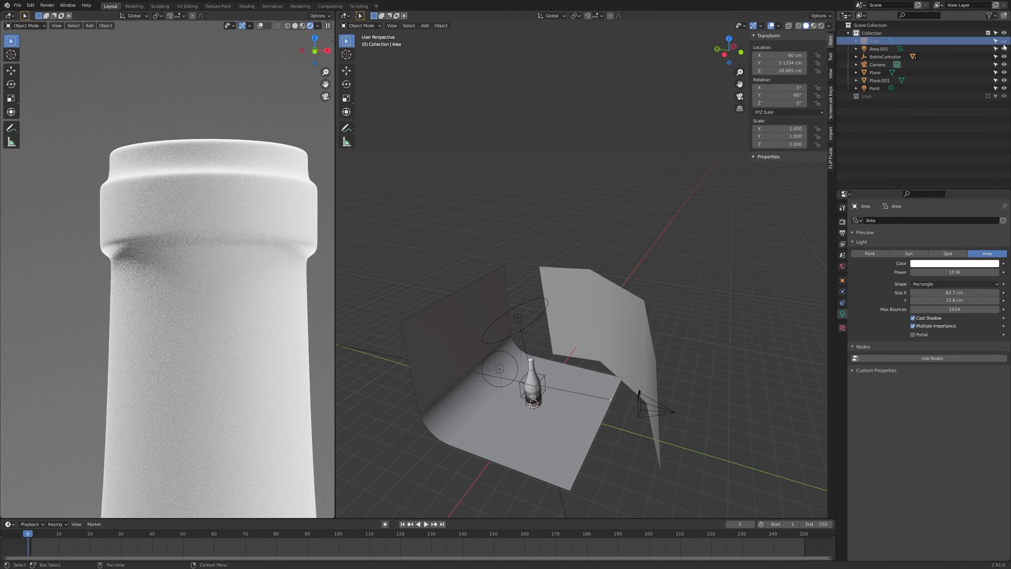
{"action": "scroll", "coordinate": [182, 263], "scroll_direction": "down", "scroll_amount": 4}
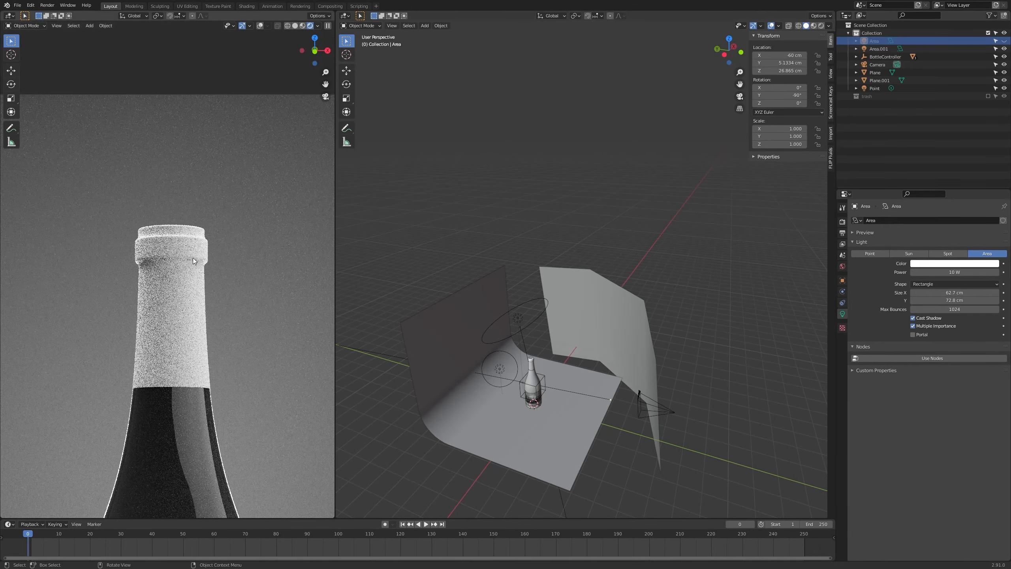
Reduce the overhead ellipse light to Size X 29.7 cm and Y 10.8 cm.
{"action": "left_click", "coordinate": [522, 316]}
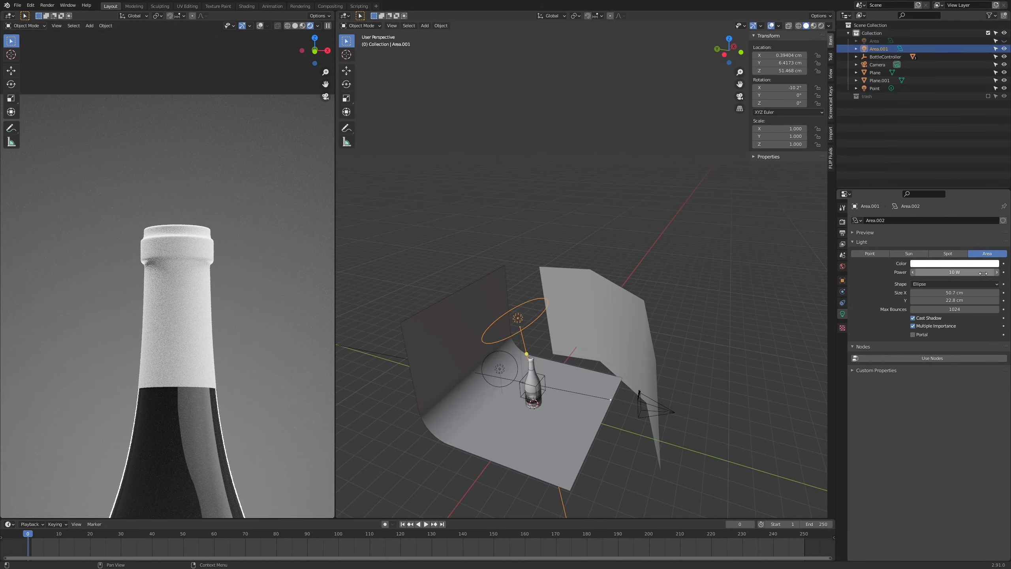
{"action": "left_click_drag", "start_coordinate": [976, 293], "coordinate": [950, 300]}
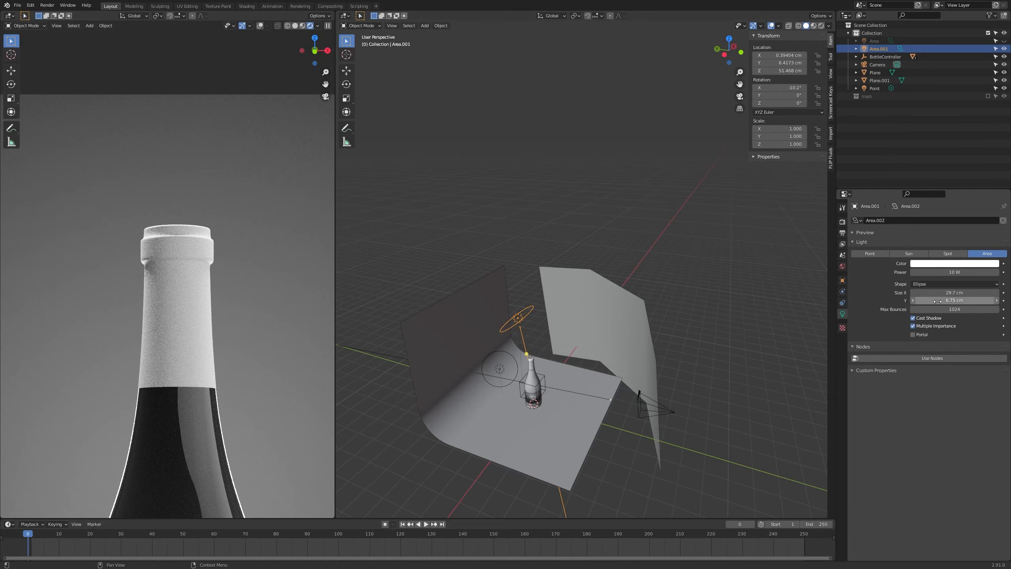
{"action": "left_click_drag", "start_coordinate": [955, 300], "coordinate": [957, 300]}
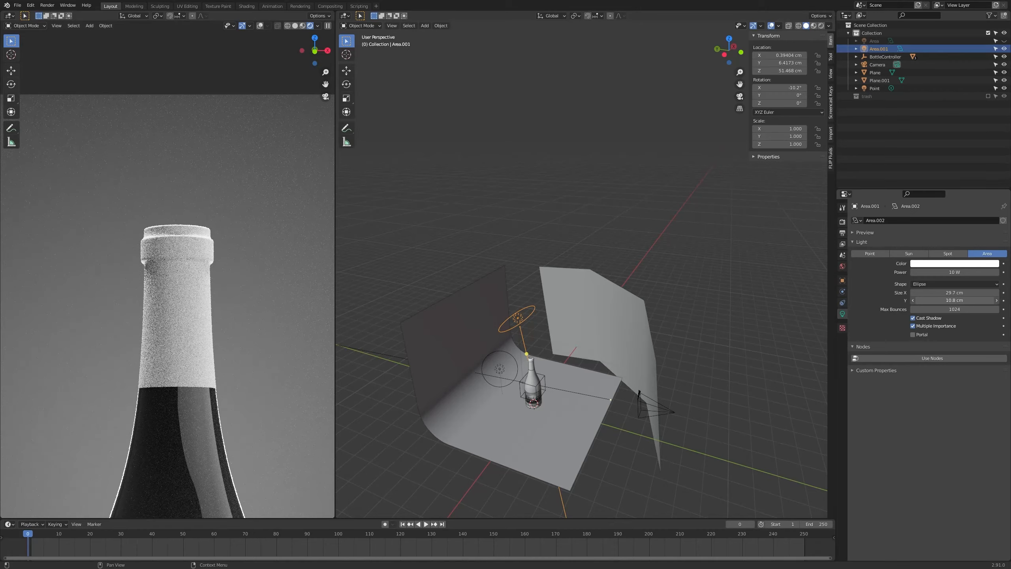
Check the whole bottle render with the smaller overhead light and make the side area light visible again.
{"action": "mouse_move", "coordinate": [544, 244]}
{"action": "middle_mouse_down"}
{"action": "mouse_move", "coordinate": [545, 268]}
{"action": "mouse_move", "coordinate": [593, 243]}
{"action": "mouse_move", "coordinate": [557, 241]}
{"action": "middle_mouse_up"}
{"action": "scroll", "coordinate": [198, 278], "scroll_direction": "down", "scroll_amount": 5}
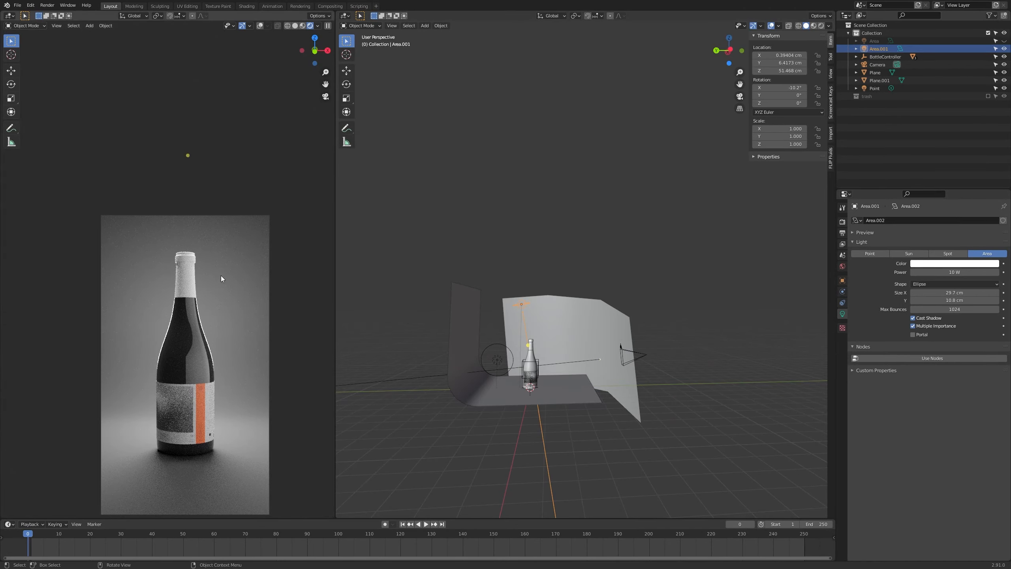
{"action": "scroll", "coordinate": [178, 276], "scroll_direction": "up", "scroll_amount": 4}
{"action": "scroll", "coordinate": [179, 276], "scroll_direction": "down", "scroll_amount": 4}
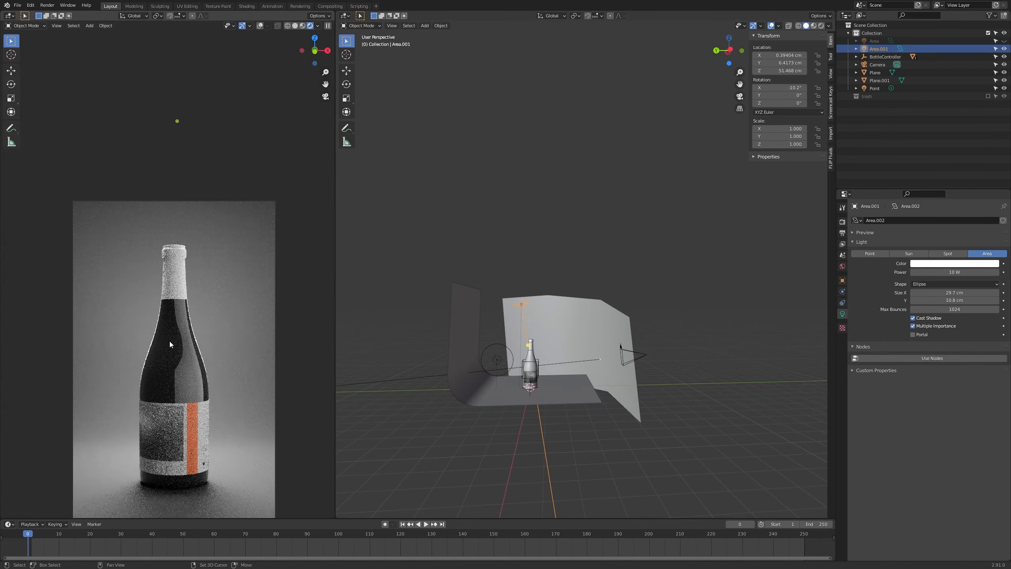
{"action": "middle_click_drag", "start_coordinate": [169, 341], "coordinate": [186, 269], "text": "shift"}
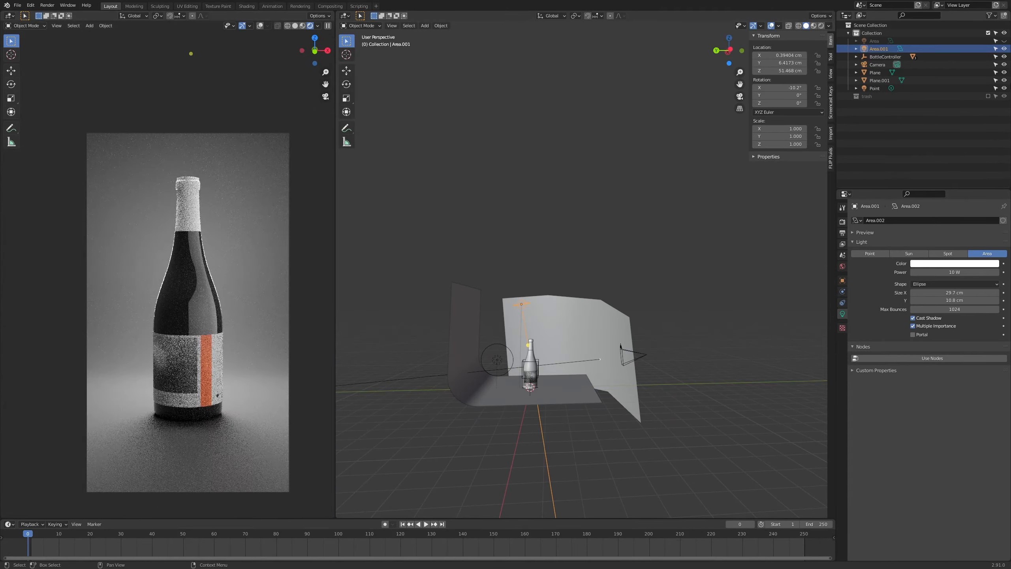
{"action": "left_click", "coordinate": [1005, 41]}
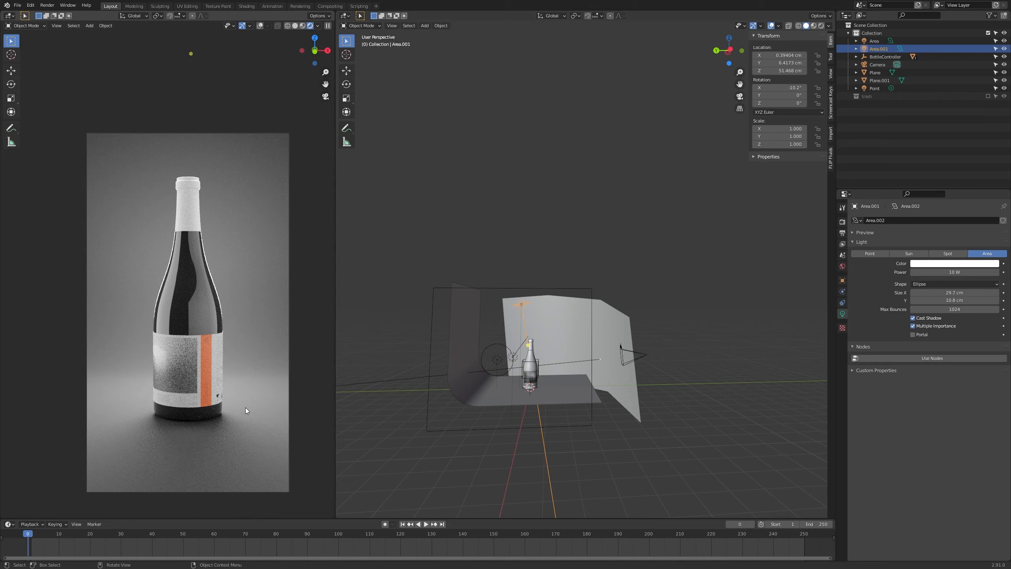
Select the bottle object on the backdrop.
{"action": "scroll", "coordinate": [472, 359], "scroll_direction": "up", "scroll_amount": 4}
{"action": "left_click", "coordinate": [598, 377]}
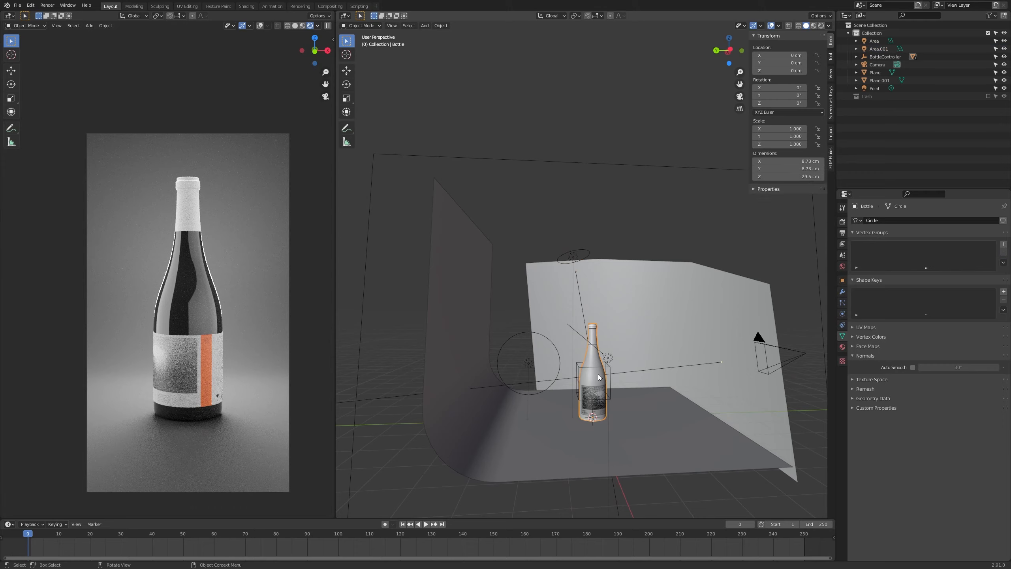